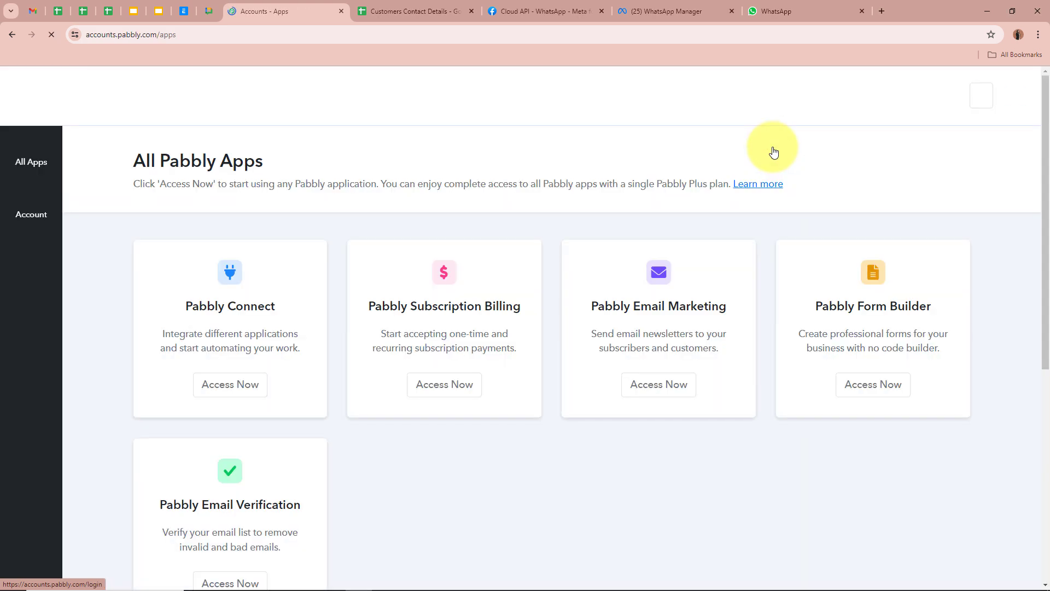
Step: Launch Pabbly Connect from the All Pabbly Apps list to open its dashboard
left_click_drag(144, 166, 317, 164)
left_click(262, 164)
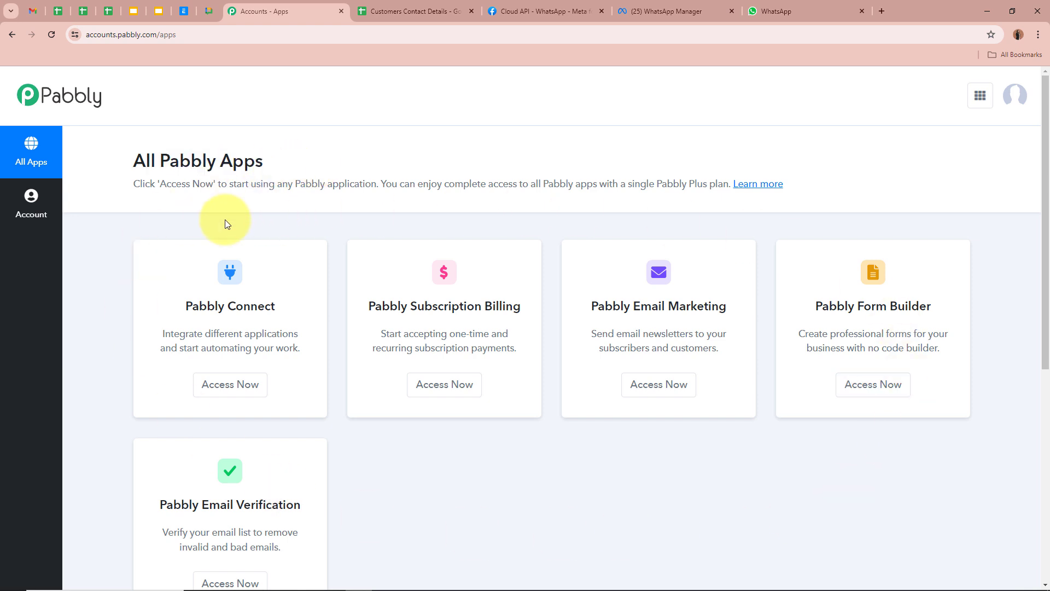
left_click_drag(183, 304, 305, 306)
left_click(307, 310)
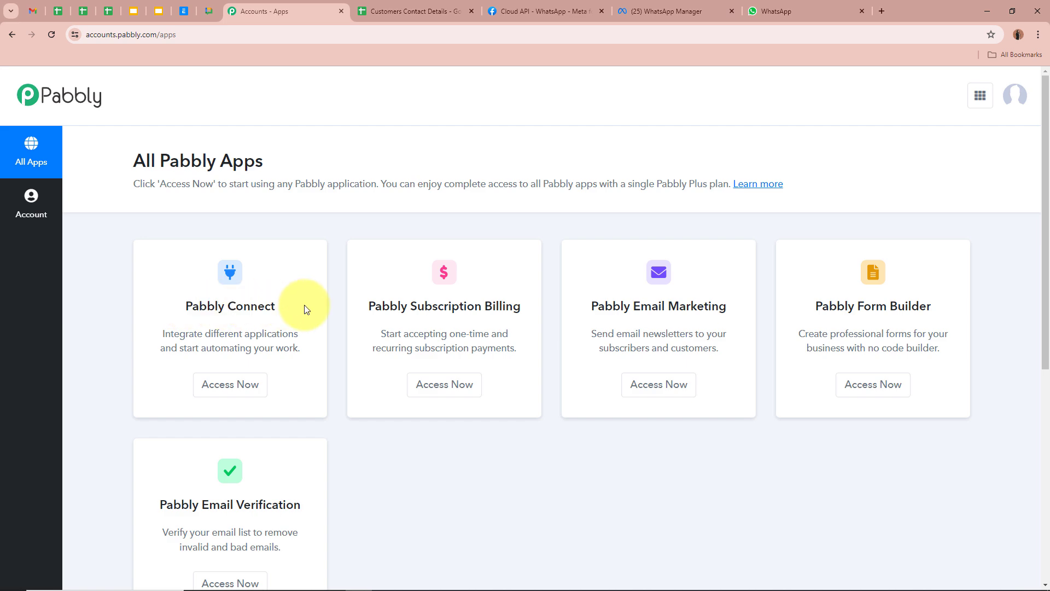
left_click(230, 385)
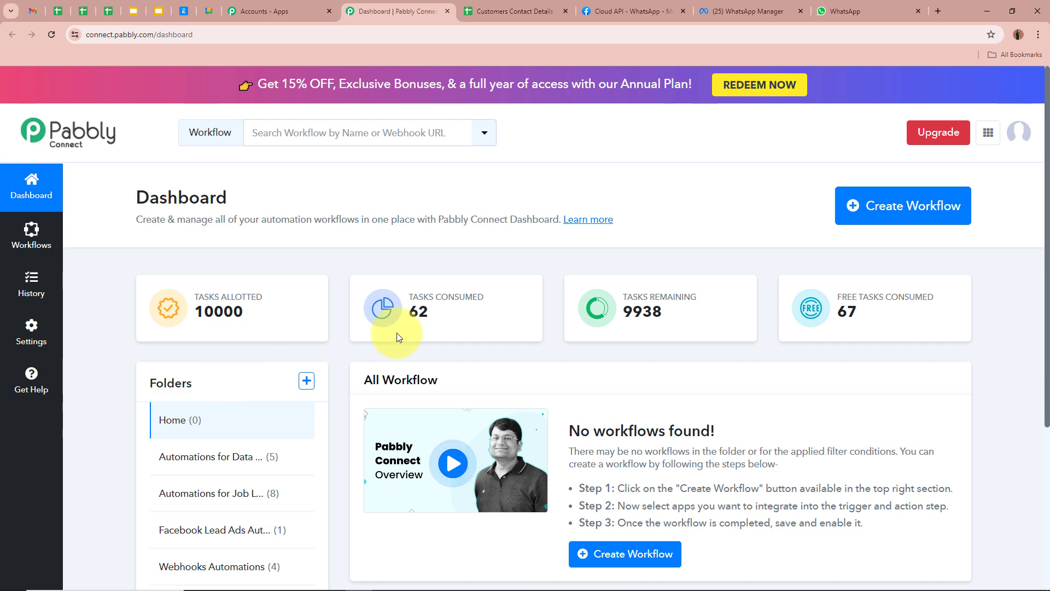
Step: Start a new workflow and paste in its WhatsApp-from-Google-Sheets workflow name
left_click(909, 209)
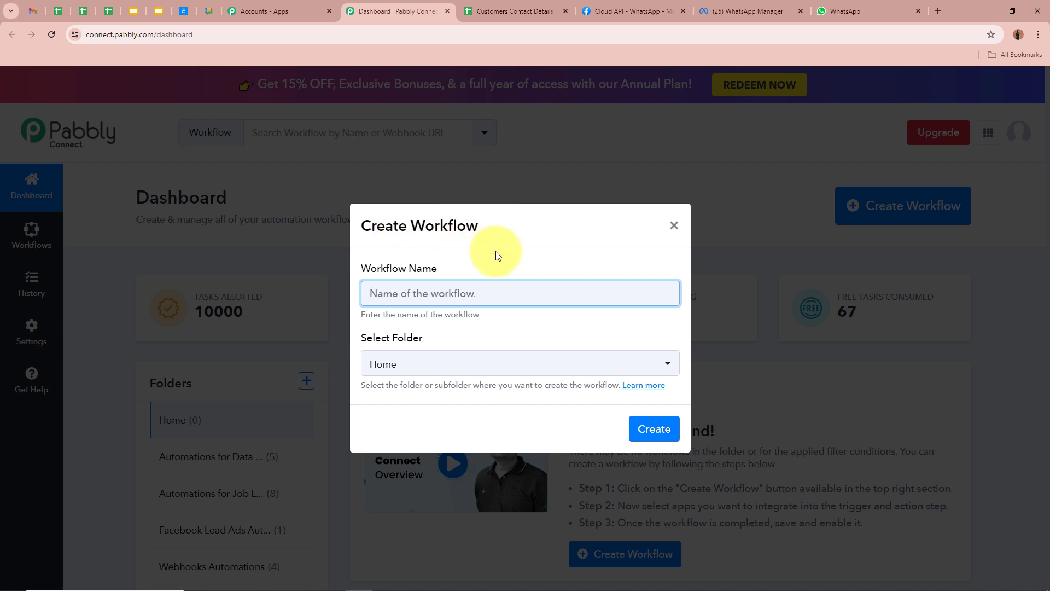
type("How to Send Automated WhatsApp Messages from New Google Sheets Tables Rows")
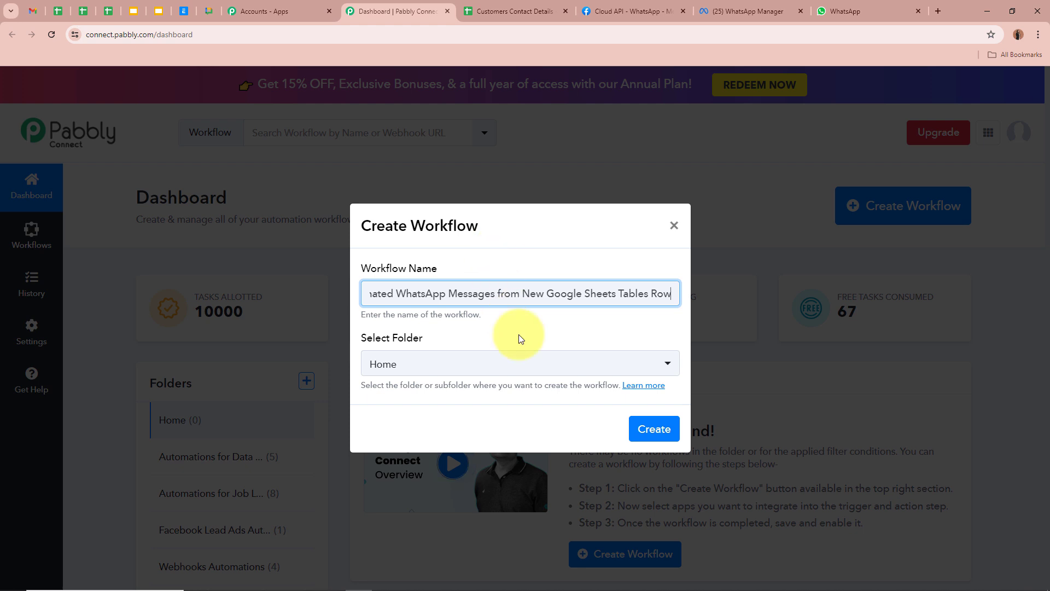
left_click(519, 333)
left_click_drag(366, 295, 687, 300)
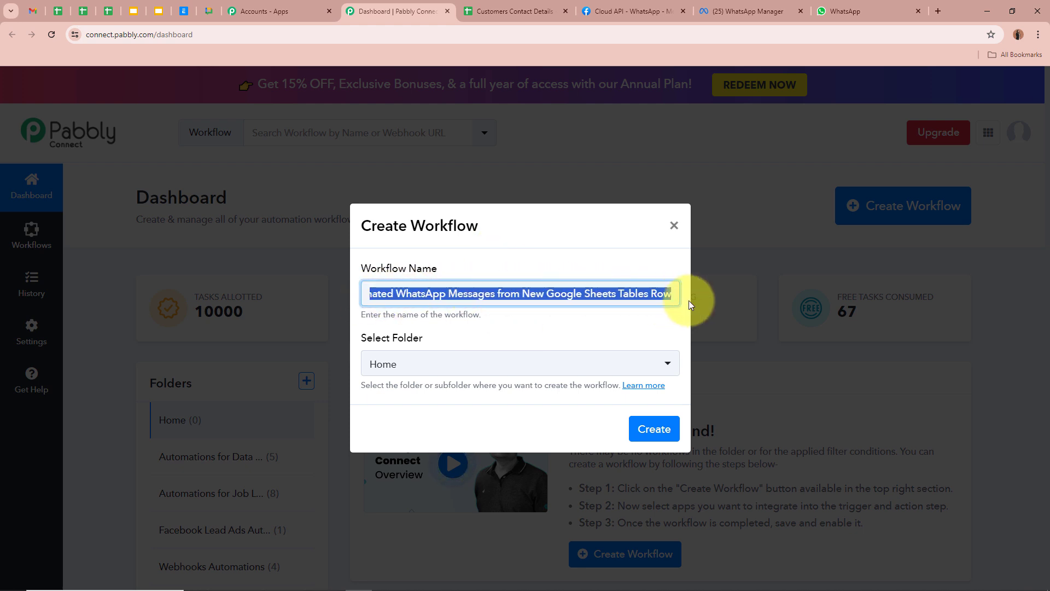
left_click(600, 319)
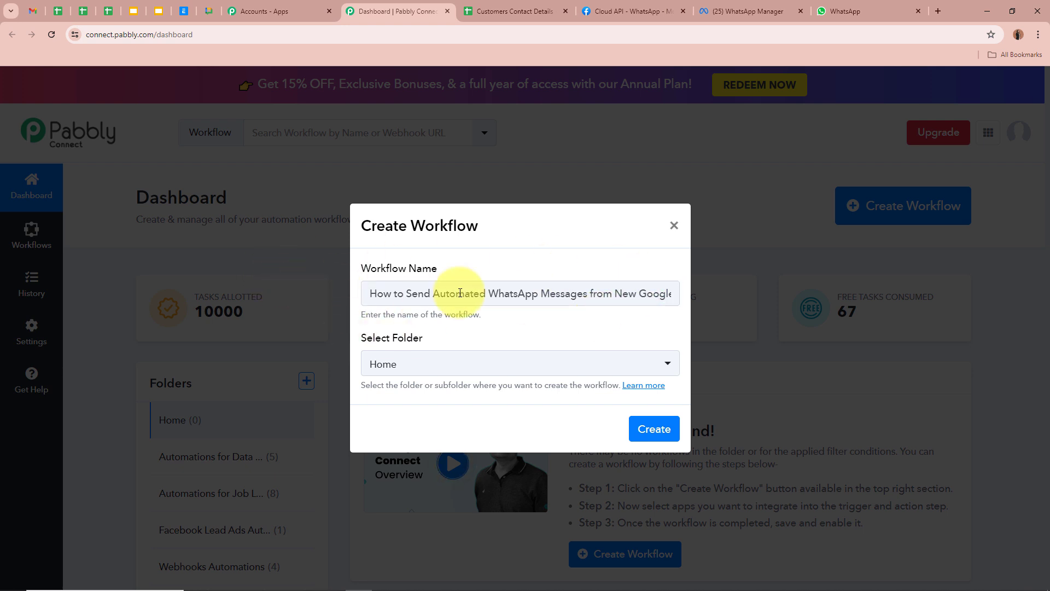
left_click_drag(375, 273, 469, 269)
left_click(473, 273)
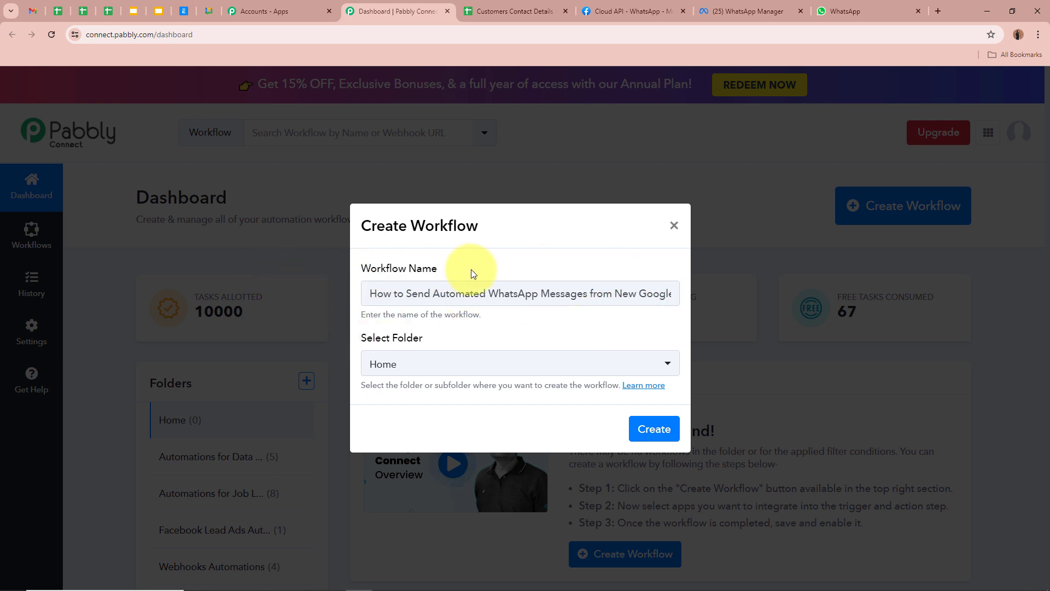
left_click_drag(355, 337, 447, 340)
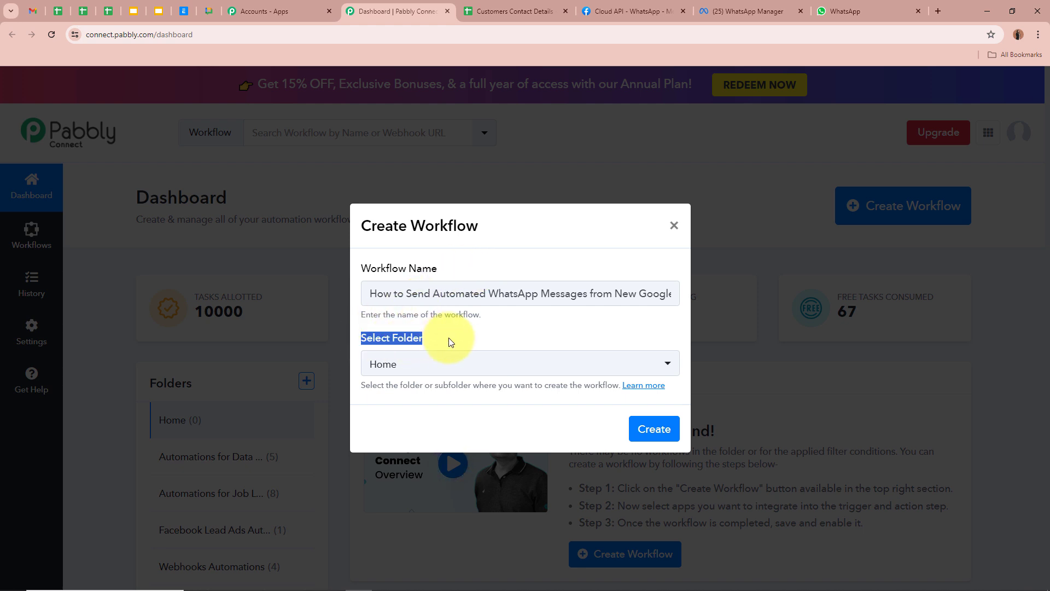
left_click(447, 339)
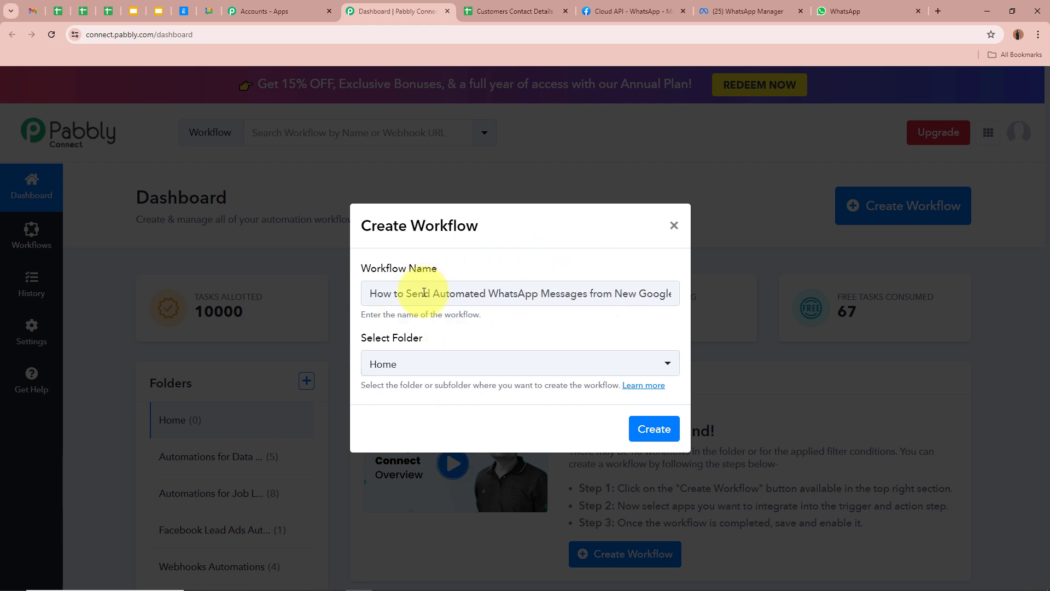
Step: File the workflow in the WhatsApp Automations folder and create it
left_click(450, 365)
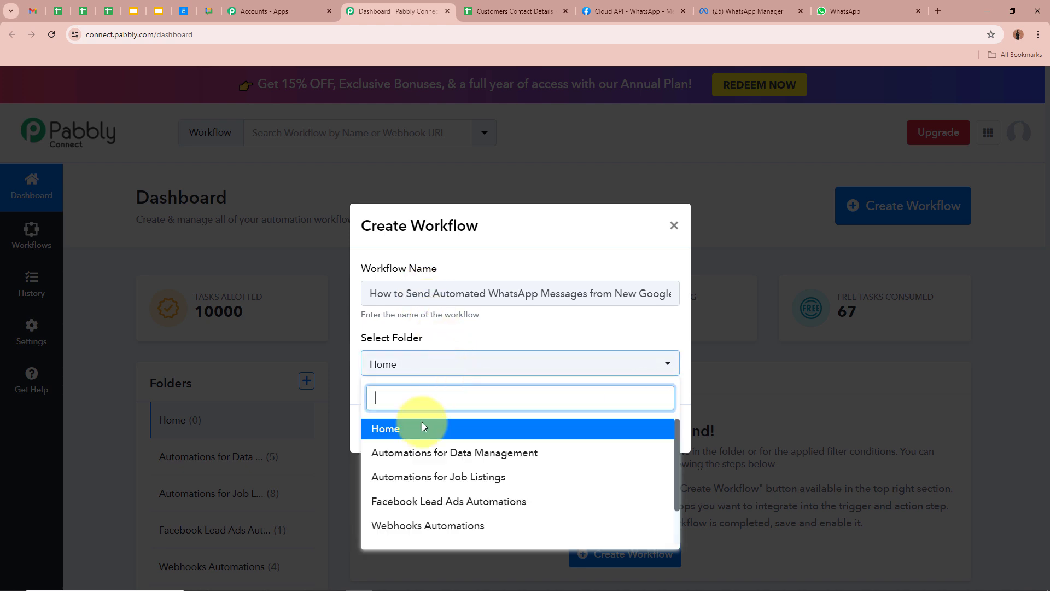
scroll(427, 517, "down", 1)
left_click(427, 506)
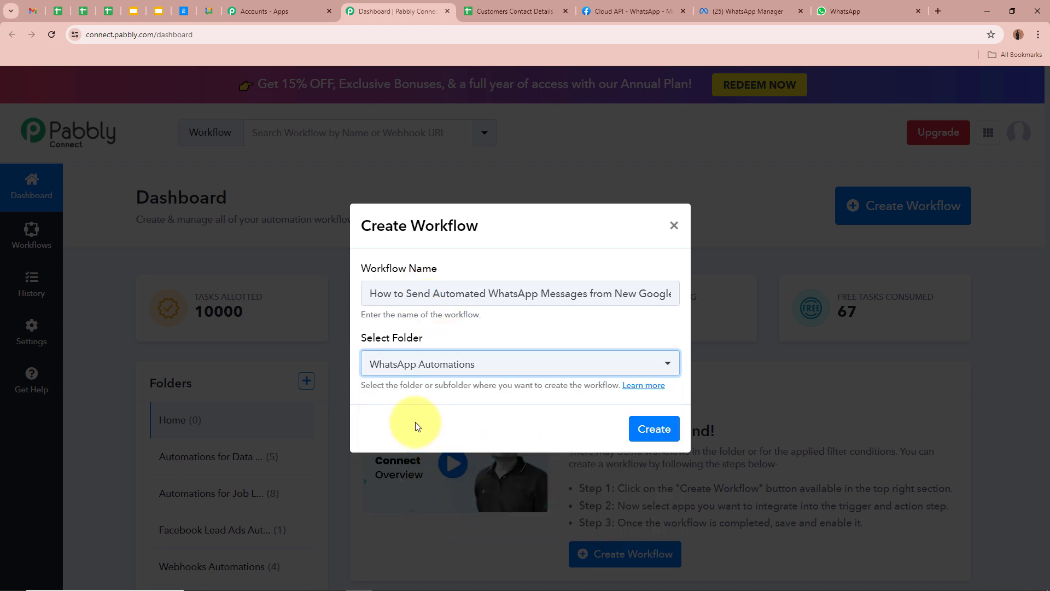
left_click(394, 334)
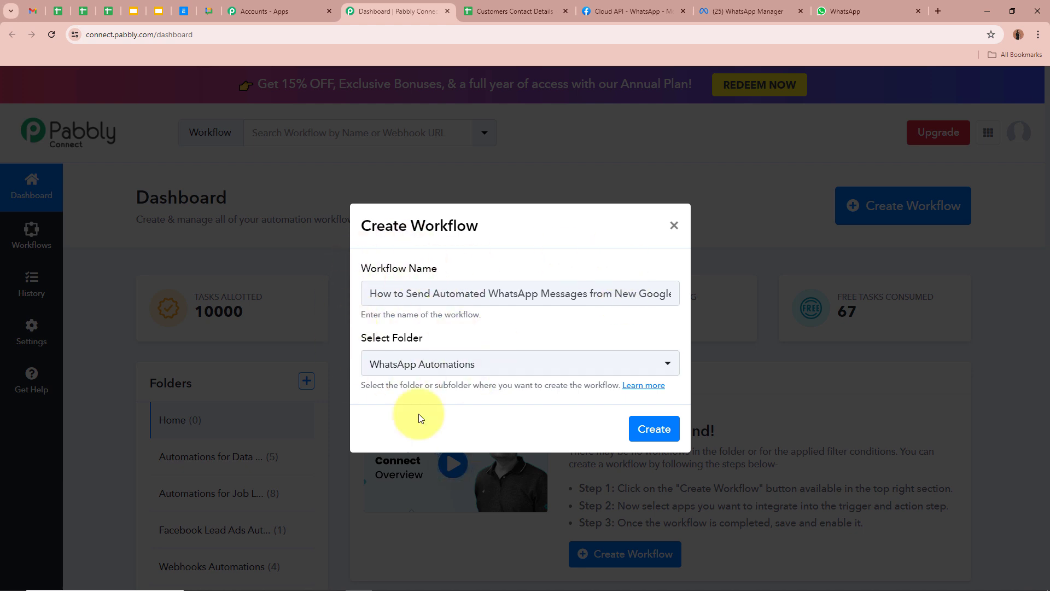
left_click(663, 429)
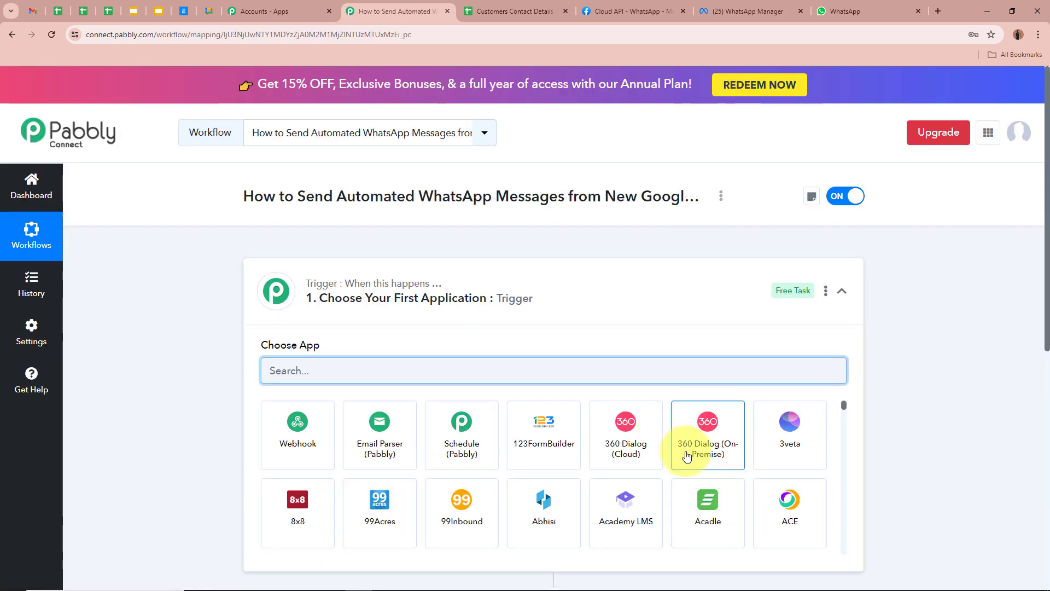
Step: Search 'Goog' in the trigger step's app chooser and select Google Sheets
left_click_drag(245, 196, 707, 195)
left_click(206, 274)
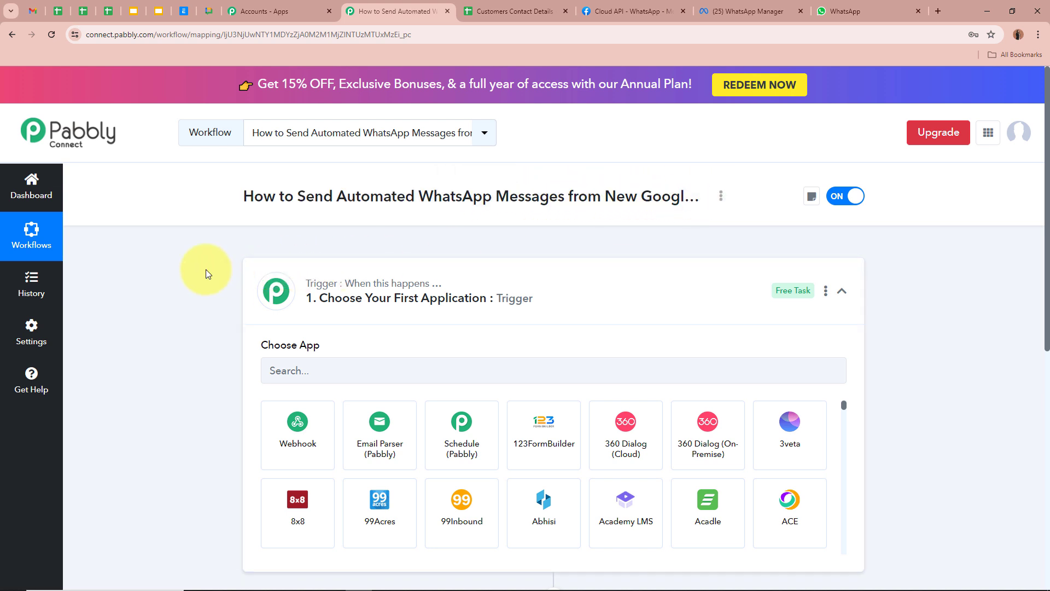
left_click(614, 278)
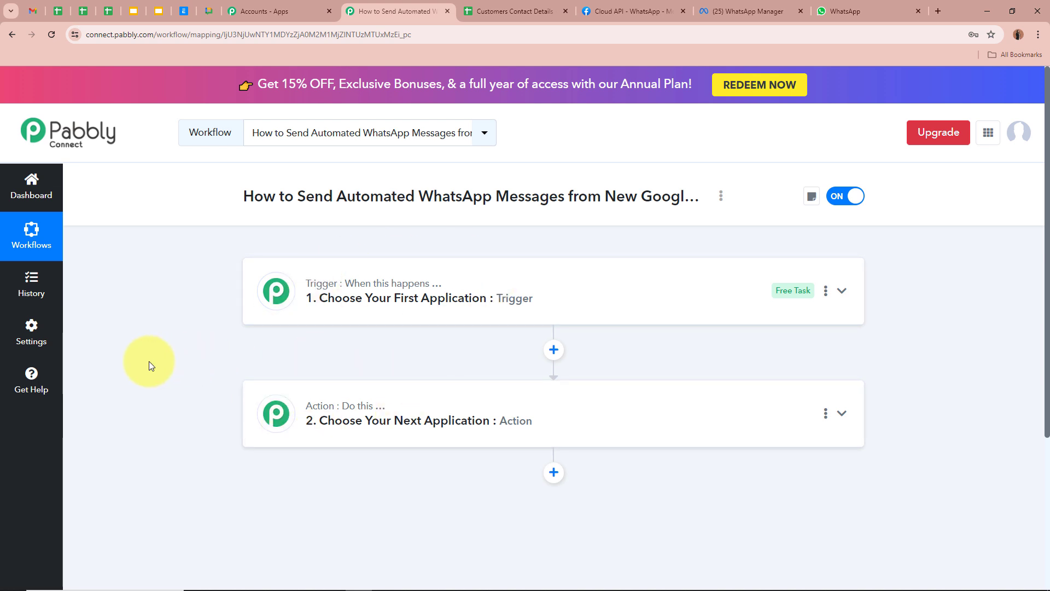
left_click(841, 291)
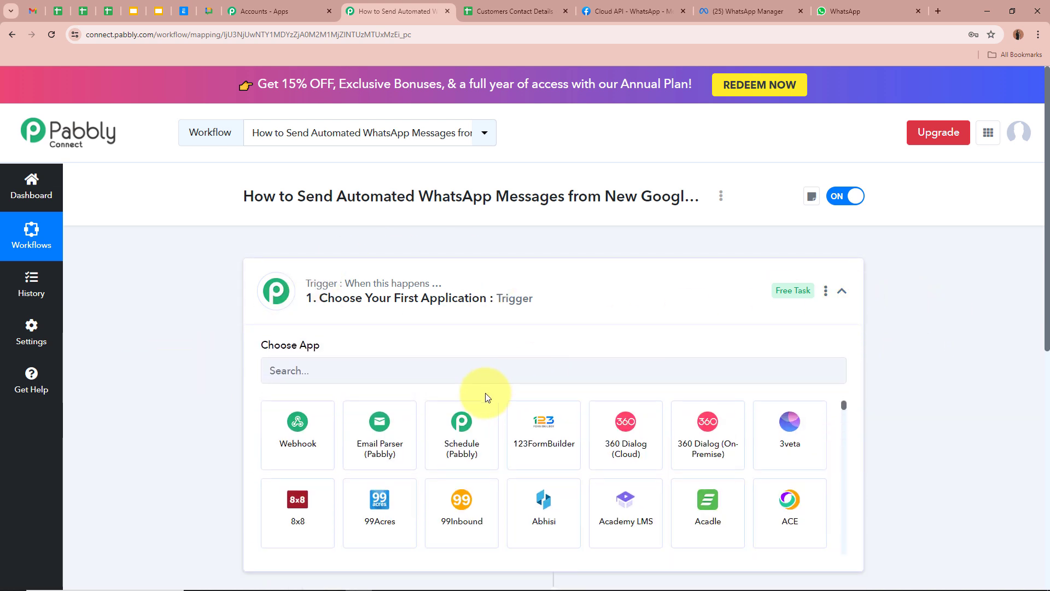
left_click(479, 370)
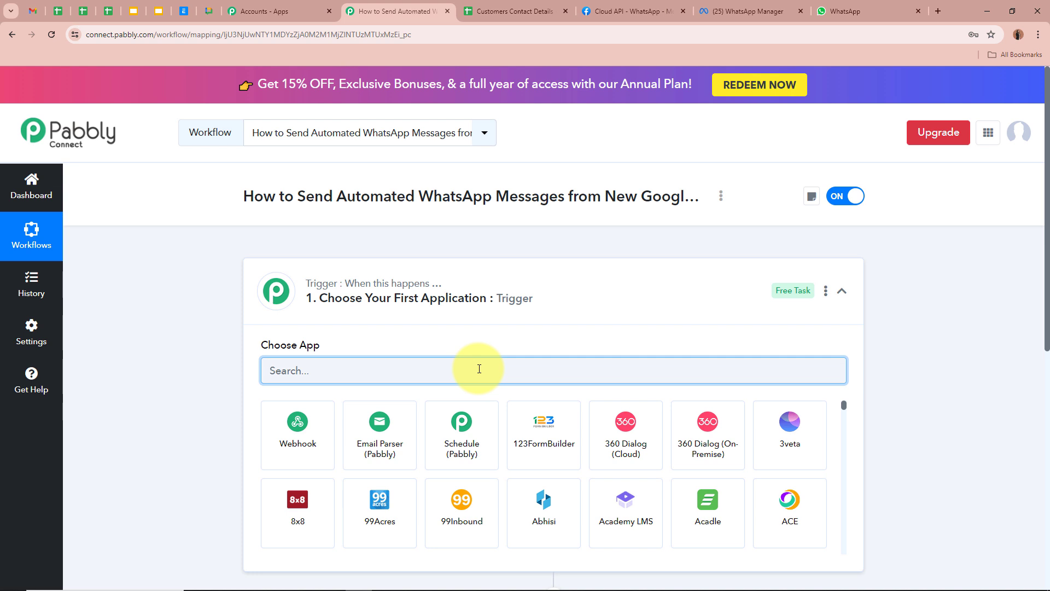
type("Goog")
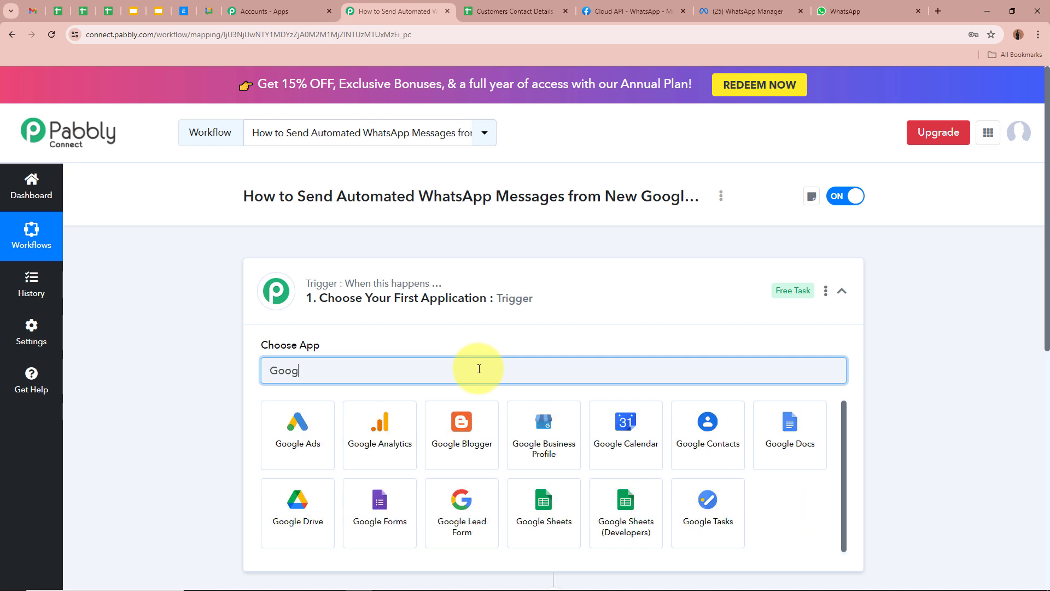
left_click(537, 460)
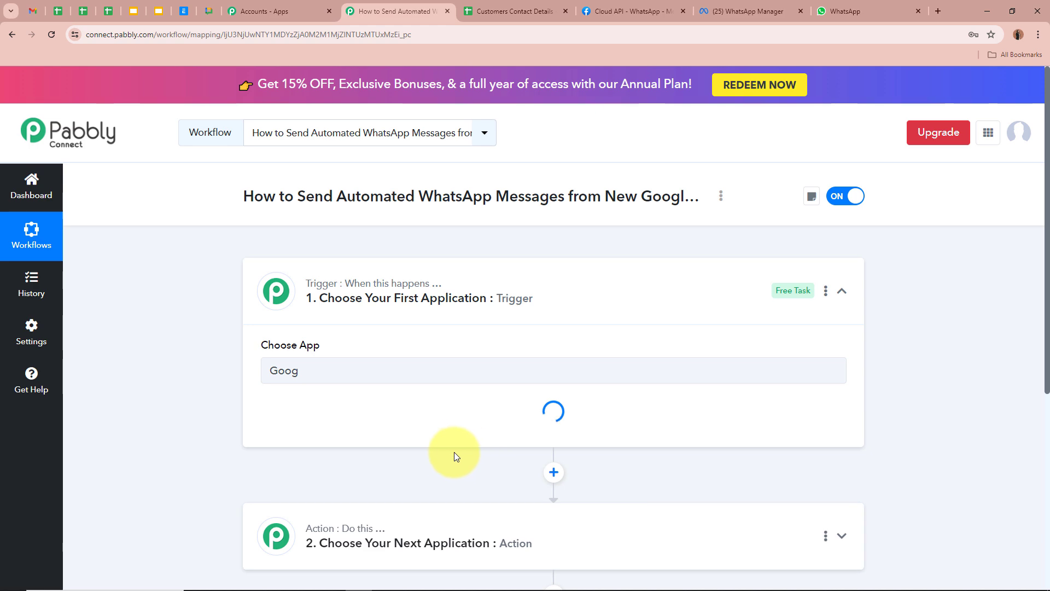
left_click(509, 6)
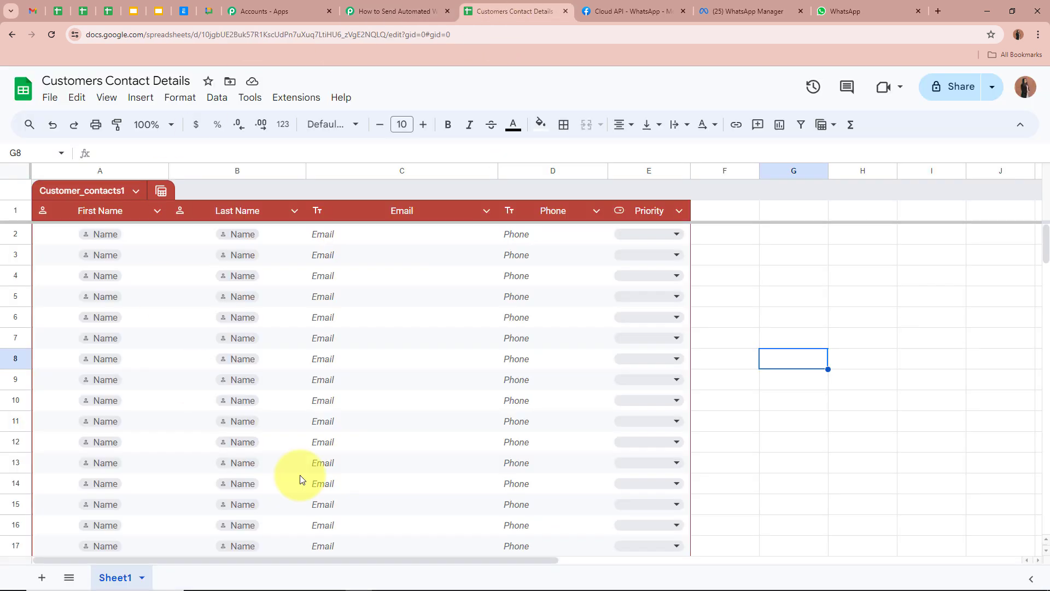
left_click(894, 342)
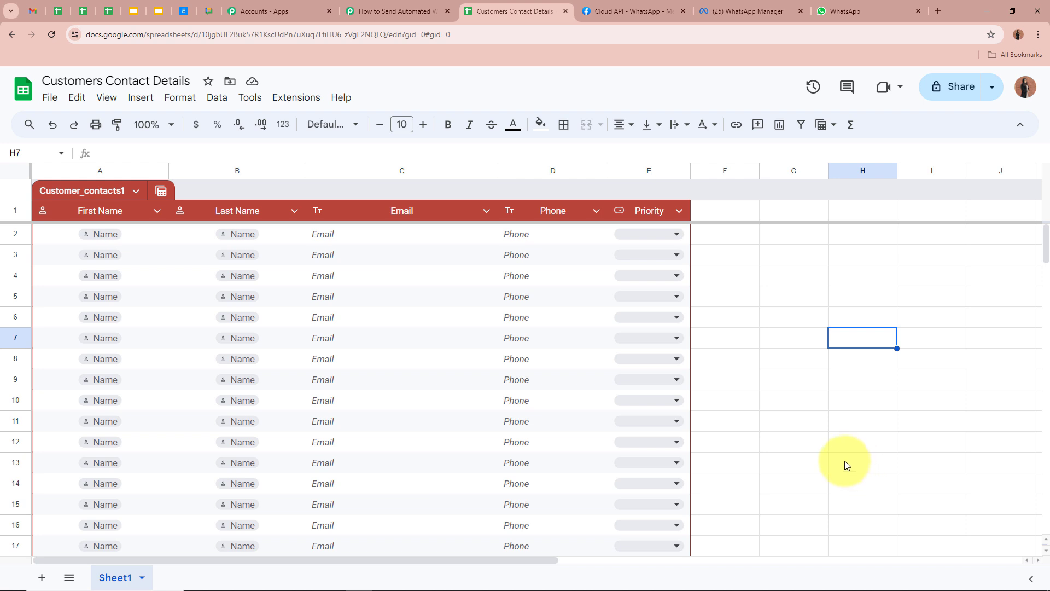
left_click(164, 234)
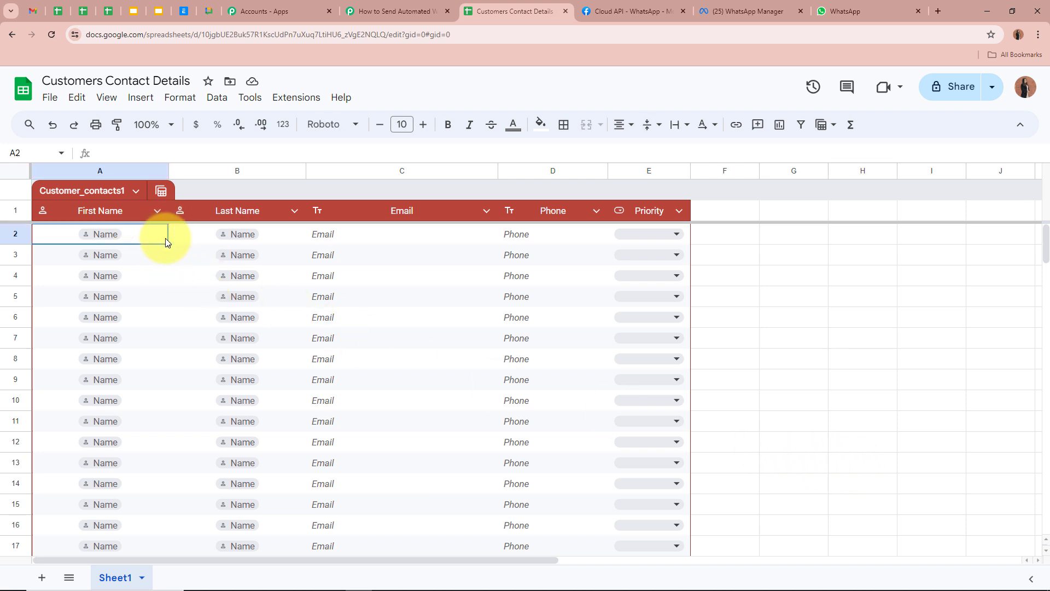
left_click(213, 236)
left_click(324, 232)
left_click(531, 235)
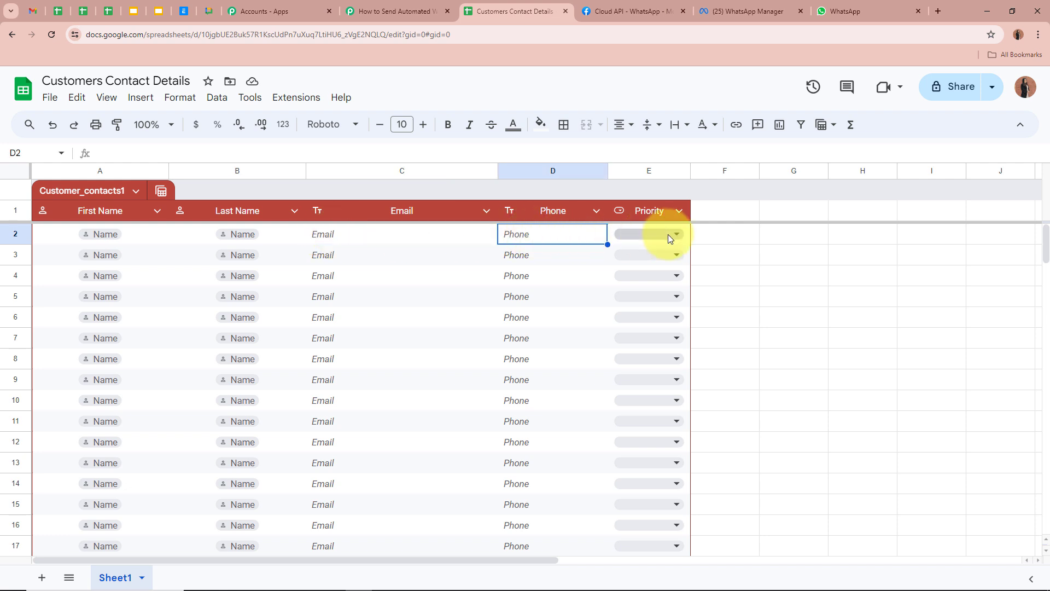
left_click(754, 249)
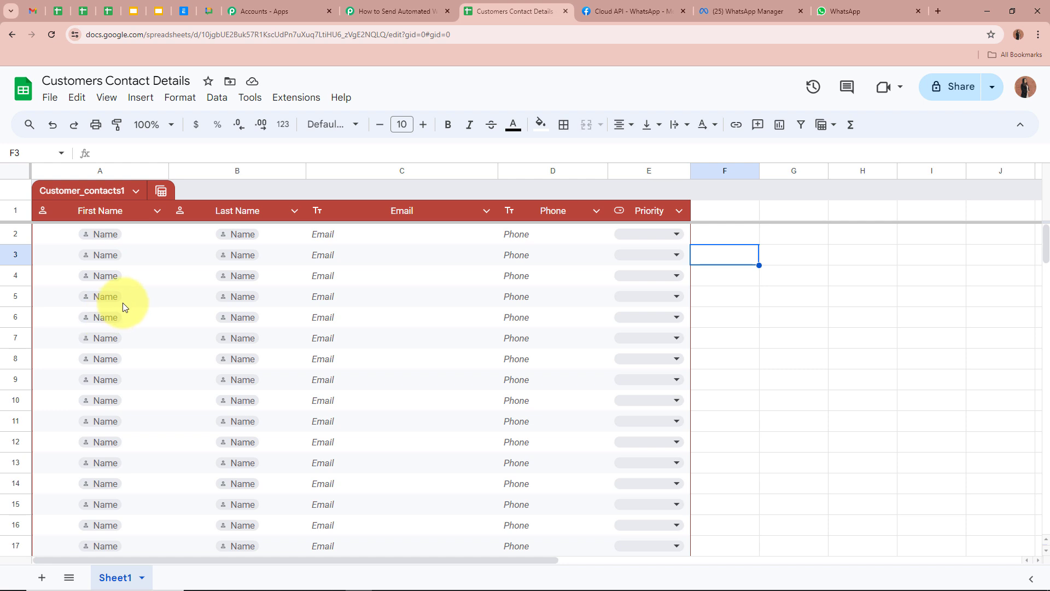
left_click(127, 237)
left_click(193, 238)
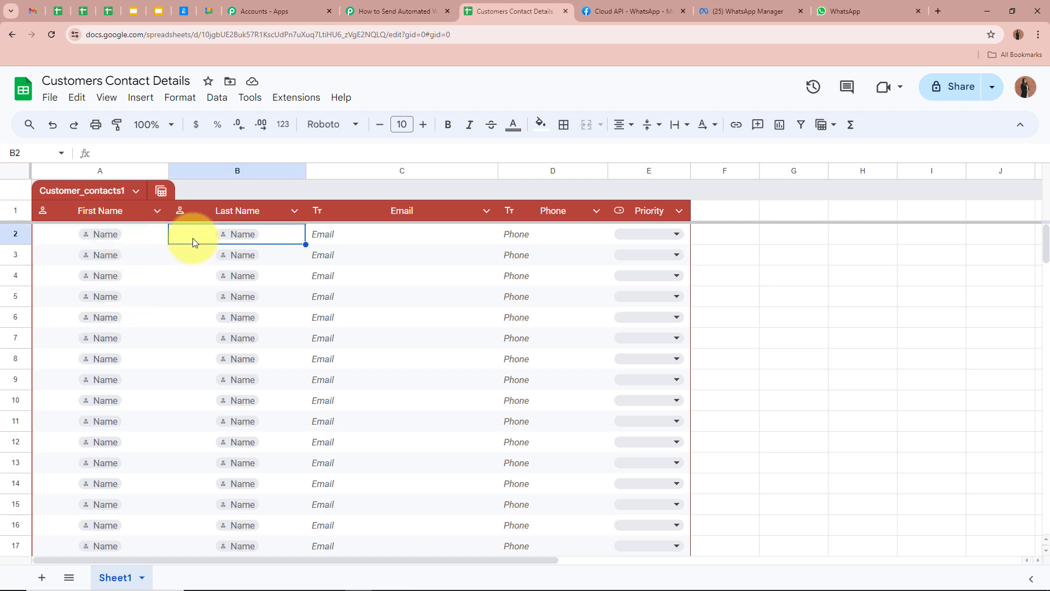
left_click(365, 239)
left_click(542, 237)
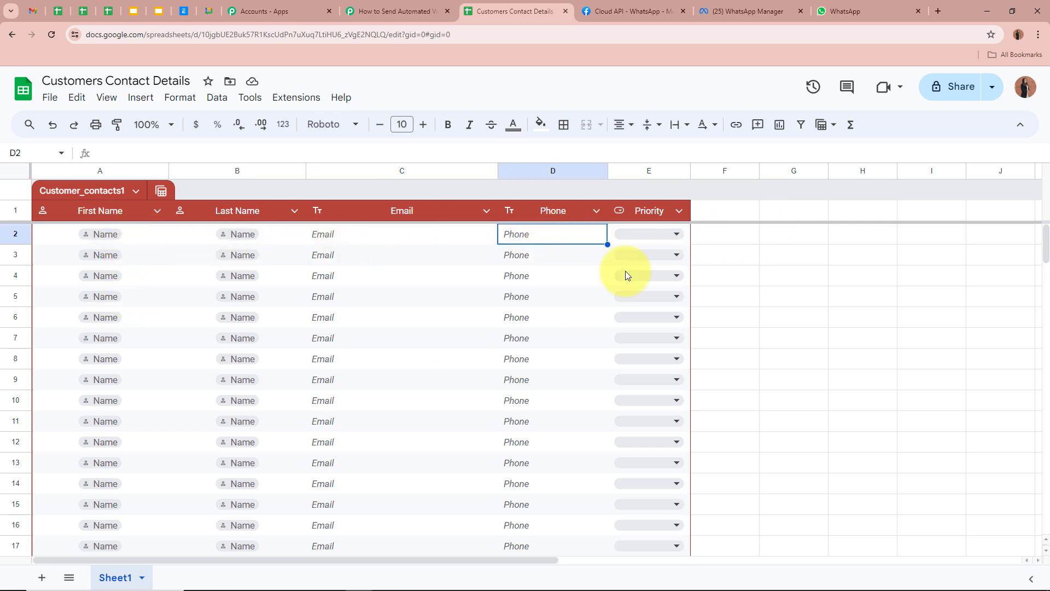
left_click(771, 361)
left_click(405, 11)
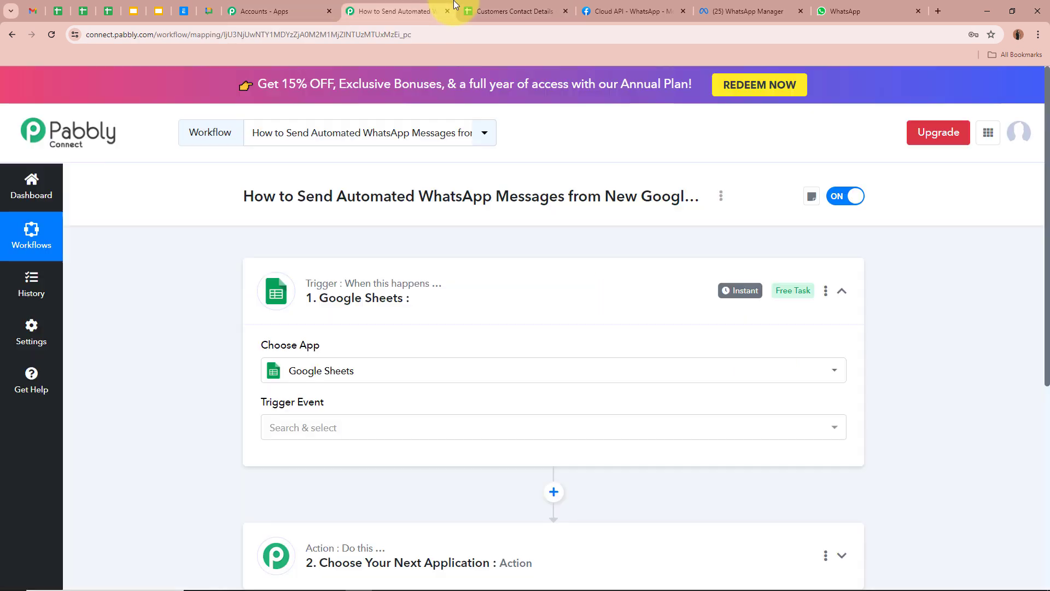
Step: Set the Google Sheets trigger event to New or Updated Spreadsheet Row
left_click(514, 11)
left_click(389, 15)
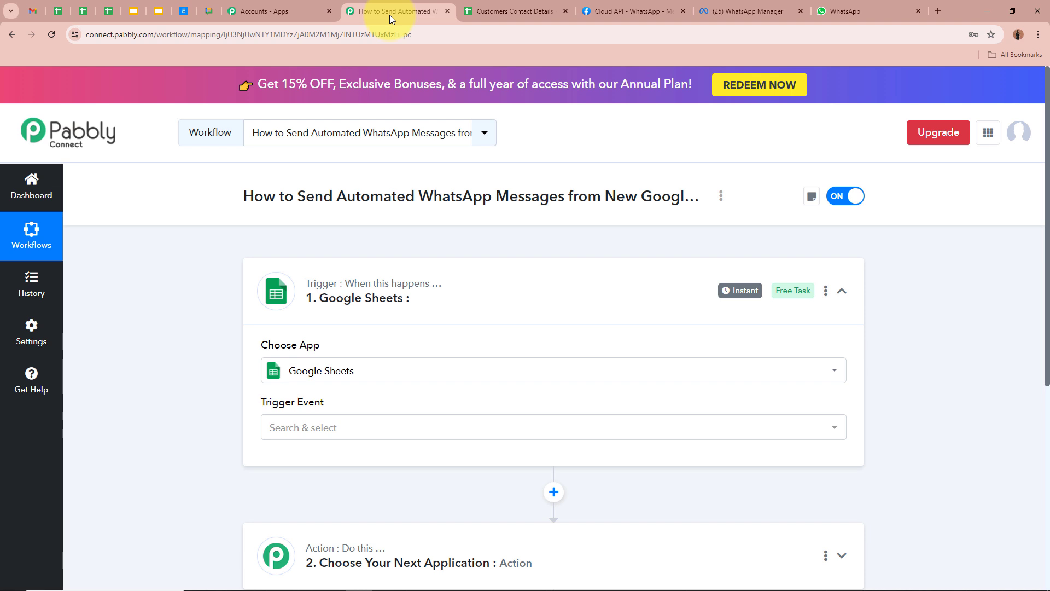
left_click(328, 427)
left_click(334, 493)
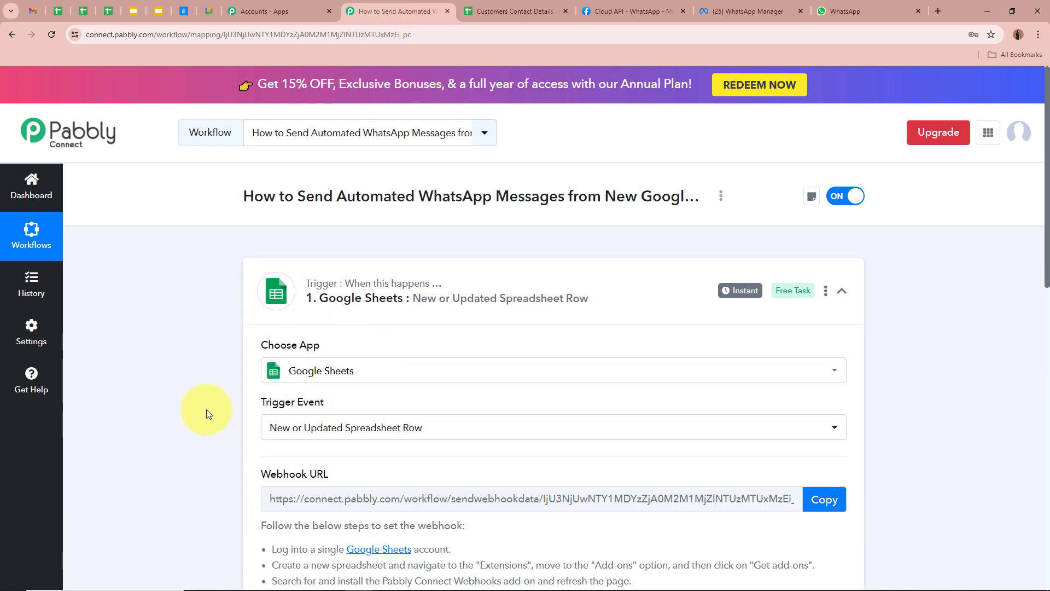
Step: Copy the trigger's webhook URL
scroll(206, 409, "down", 2)
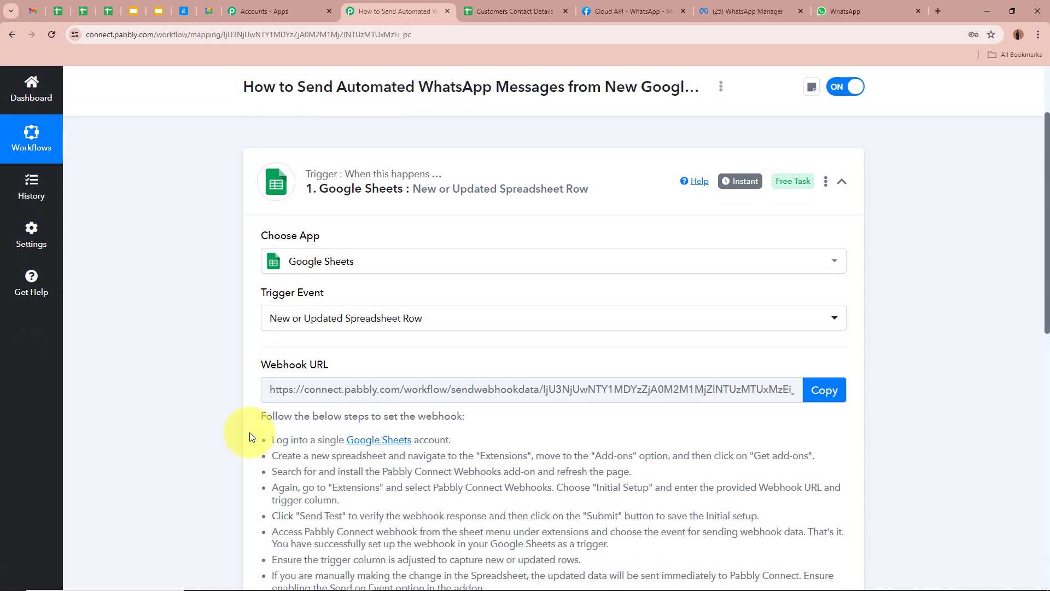
scroll(217, 384, "down", 2)
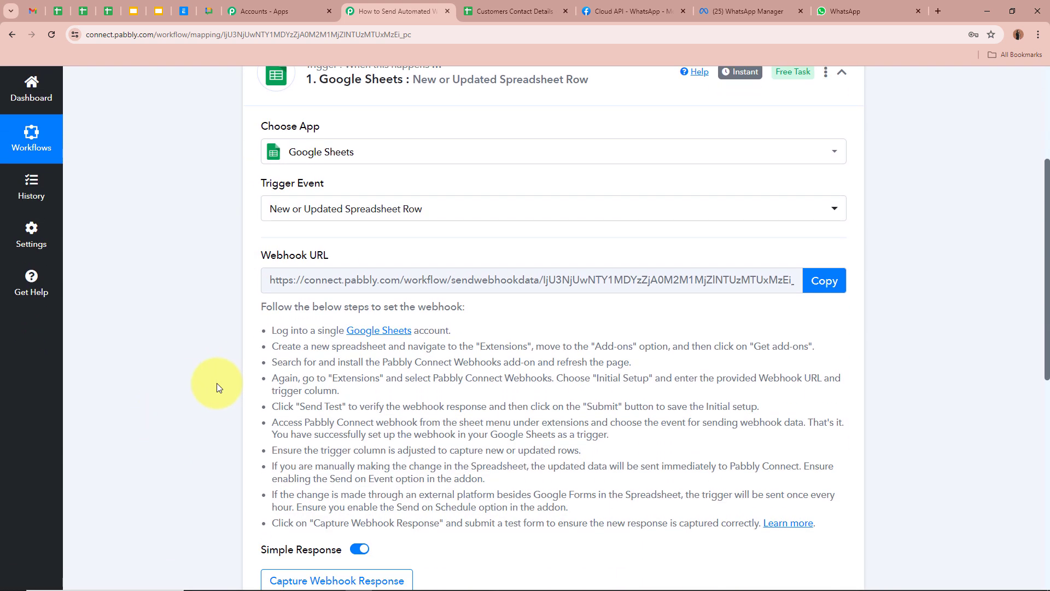
left_click_drag(262, 257, 339, 256)
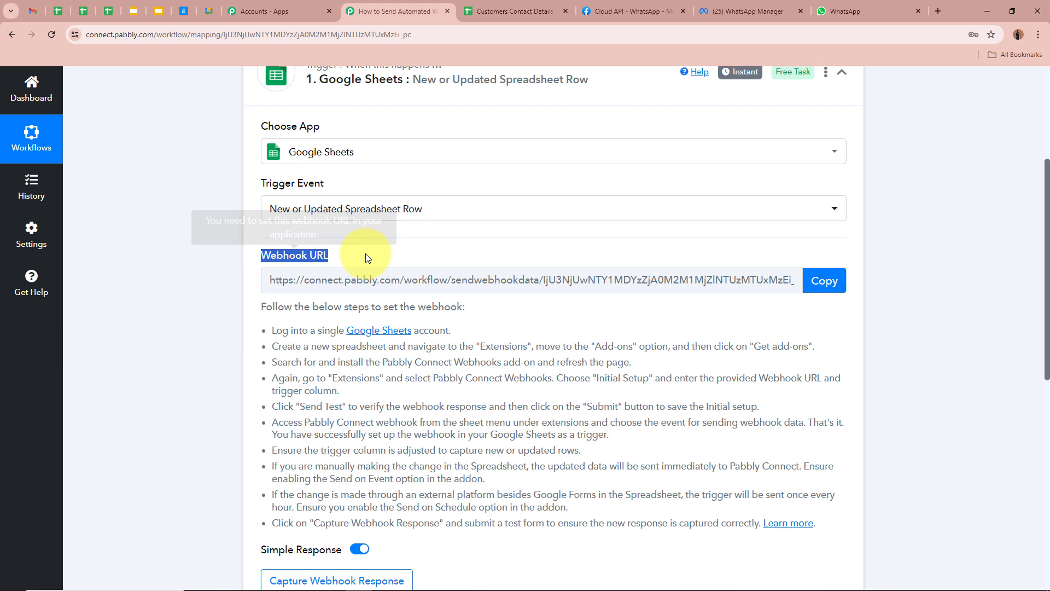
left_click(179, 300)
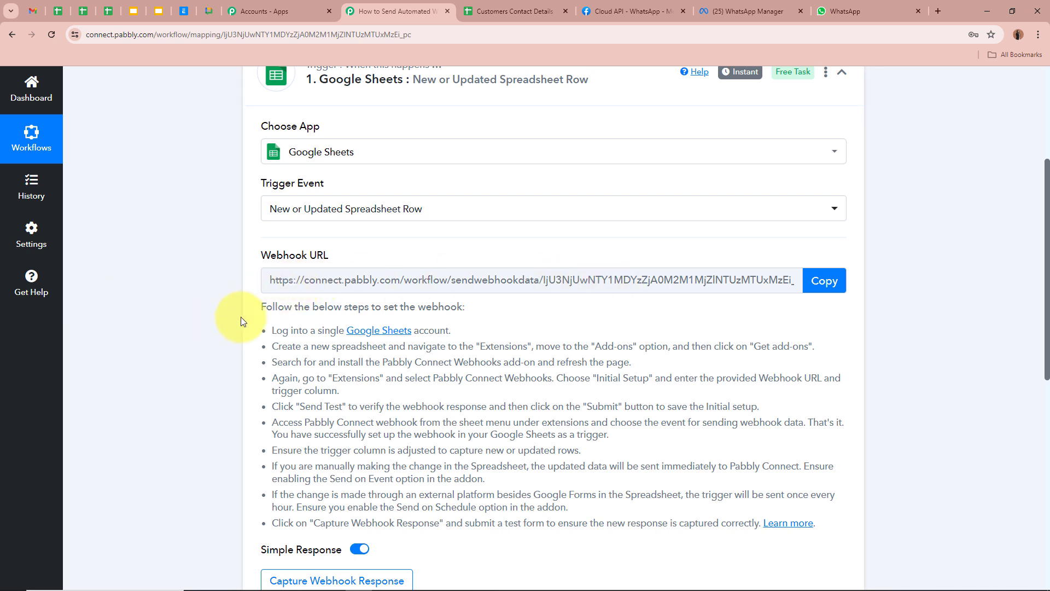
left_click_drag(260, 306, 527, 495)
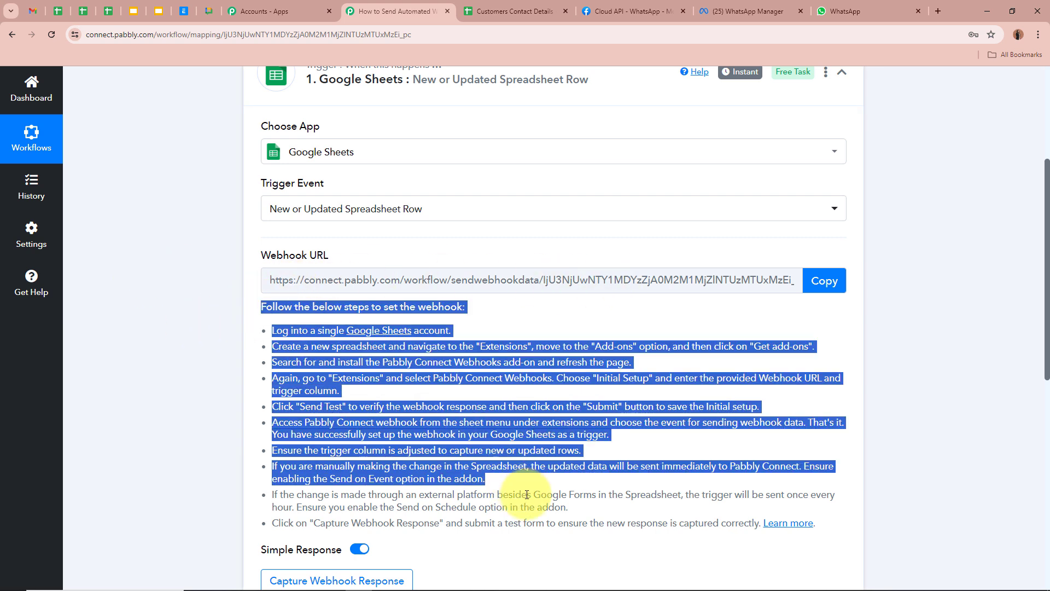
left_click(506, 441)
left_click(823, 280)
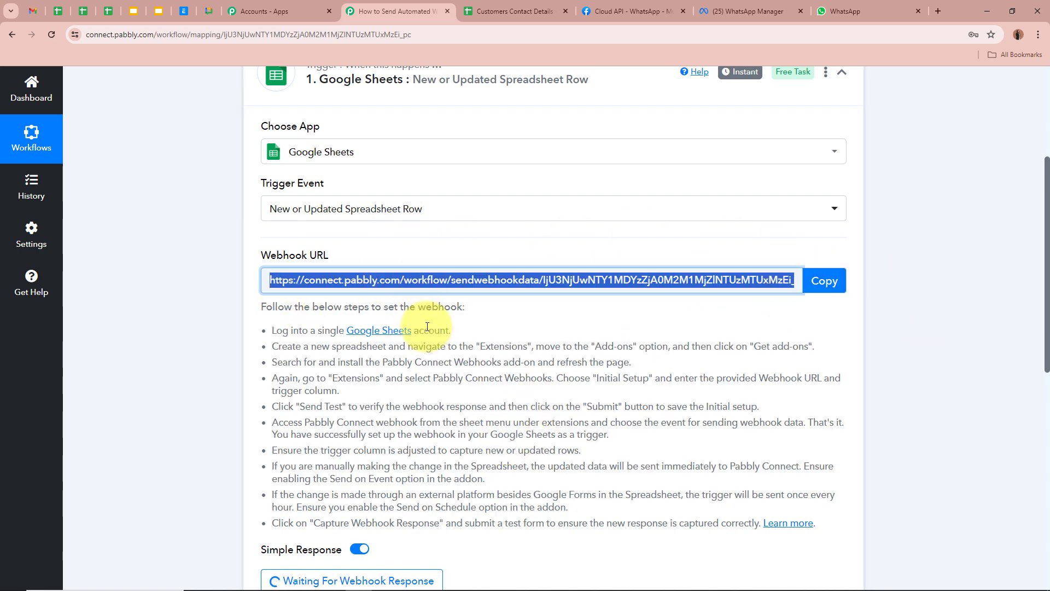
Step: Switch to the Customers Contact Details spreadsheet and check the row 2 cells
left_click(516, 11)
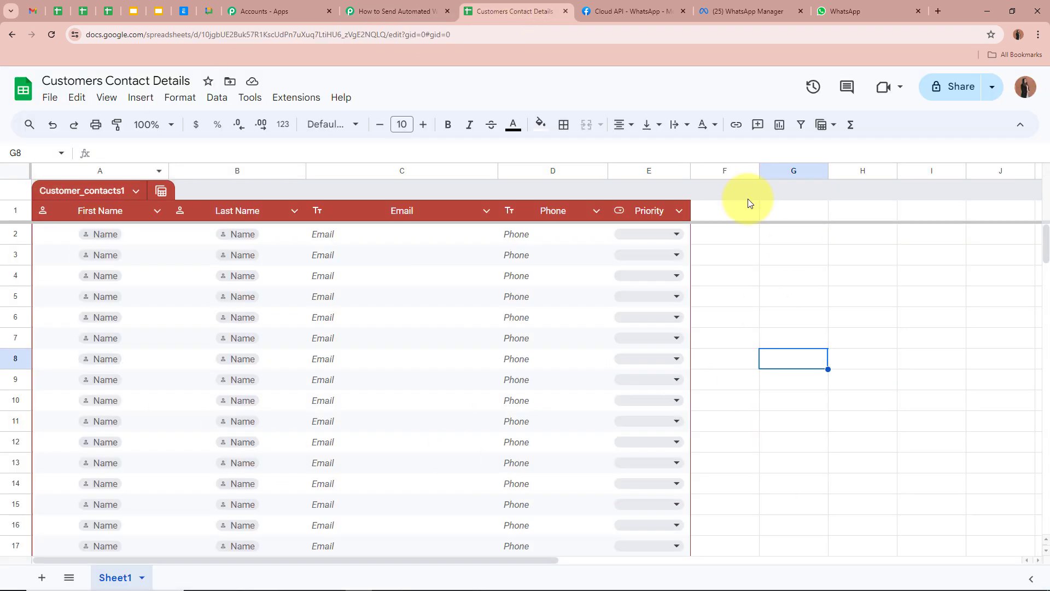
left_click(894, 309)
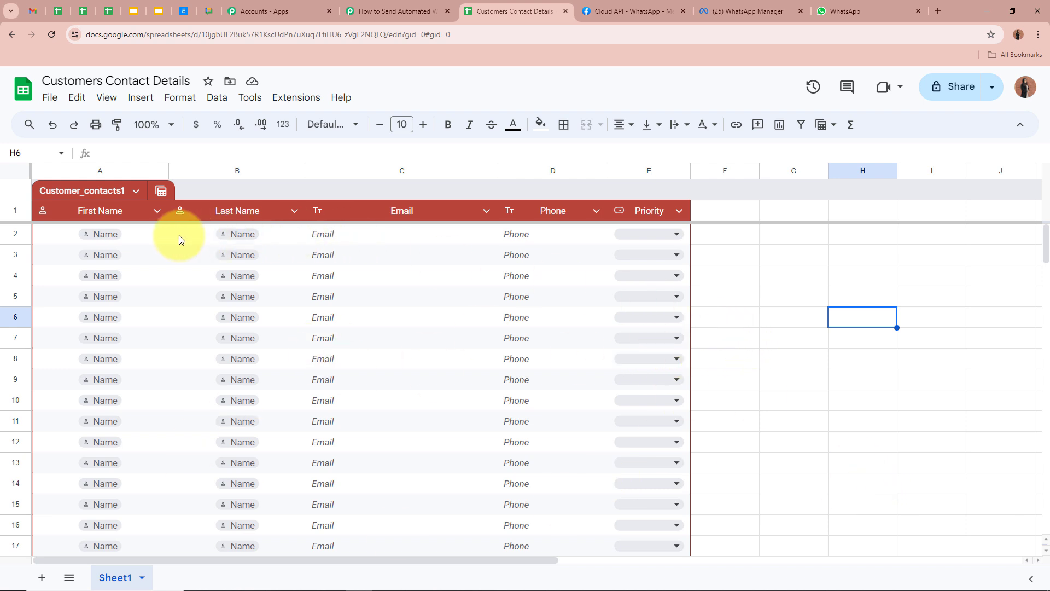
left_click(212, 241)
left_click(394, 234)
left_click(579, 234)
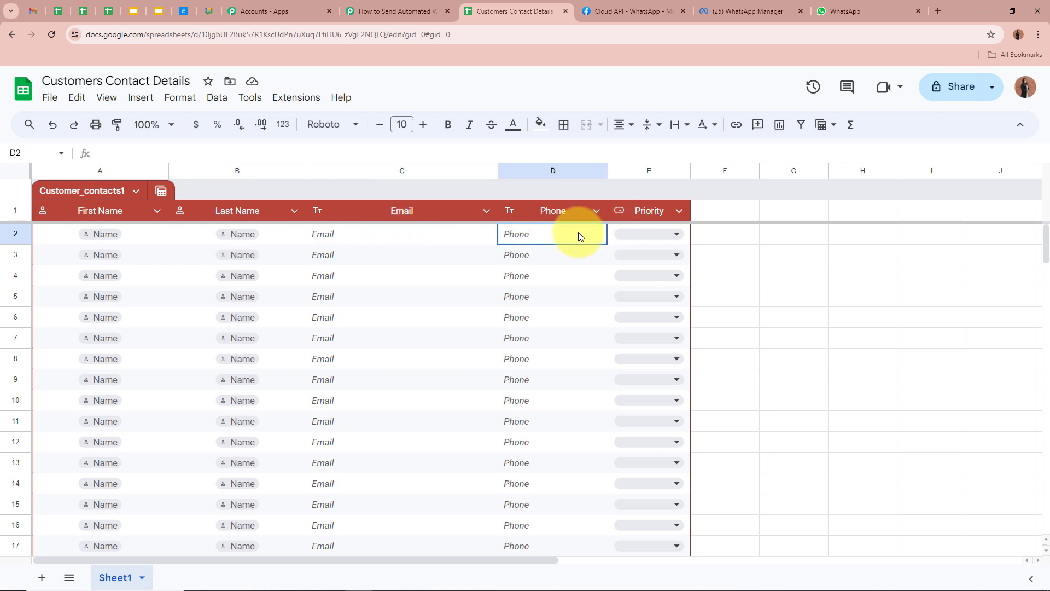
left_click(933, 262)
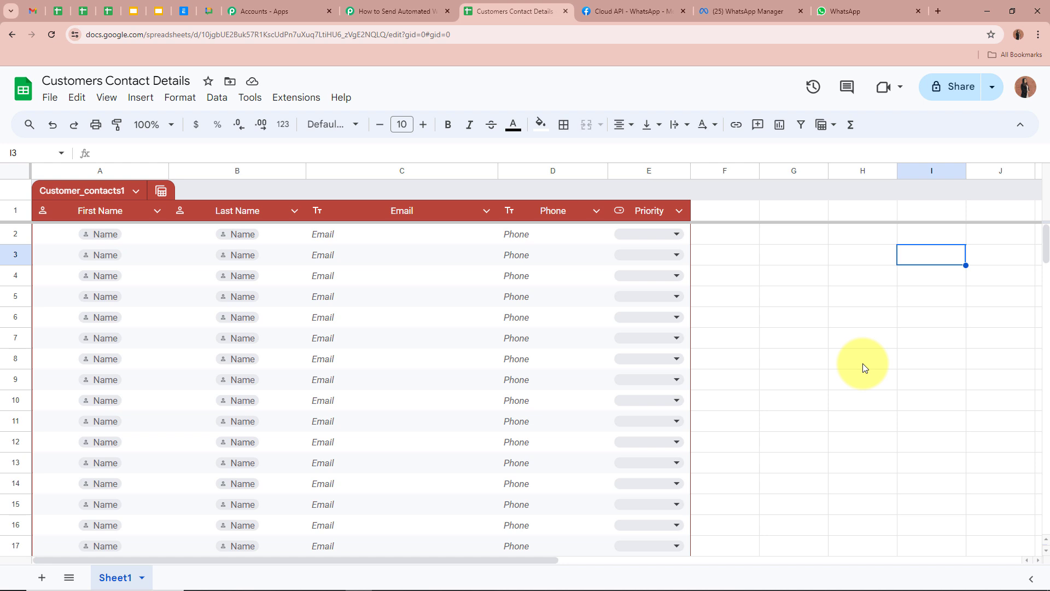
Step: Select the contacts table's header row and first data row
left_click(6, 213)
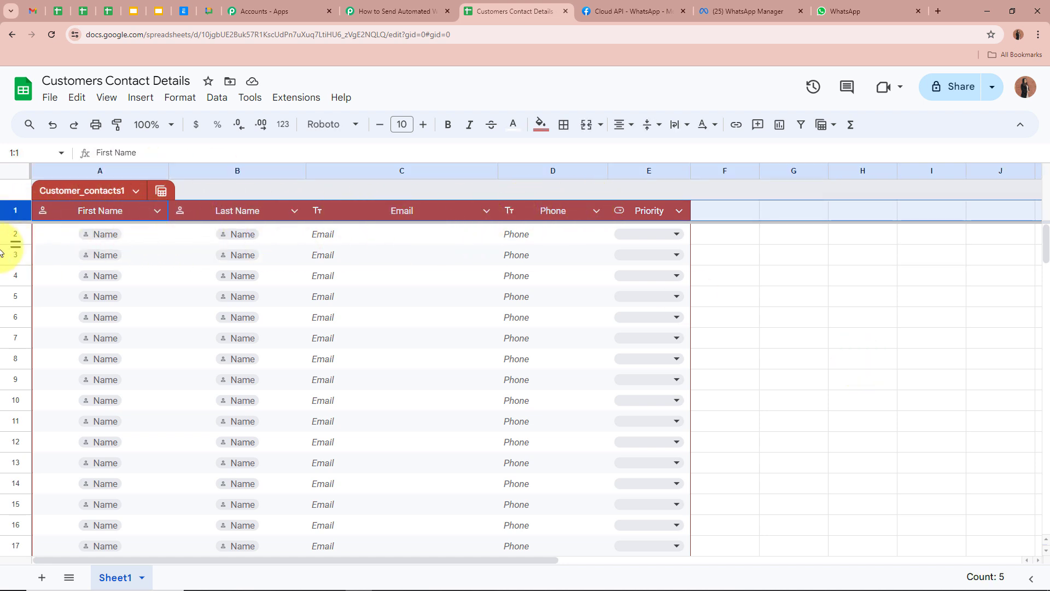
left_click(16, 234)
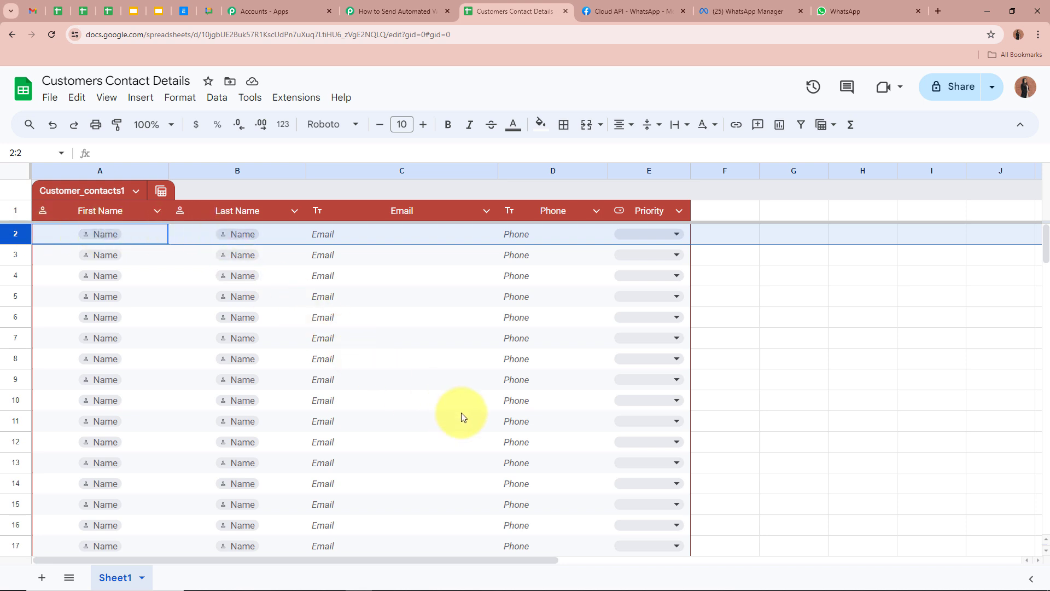
left_click(780, 426)
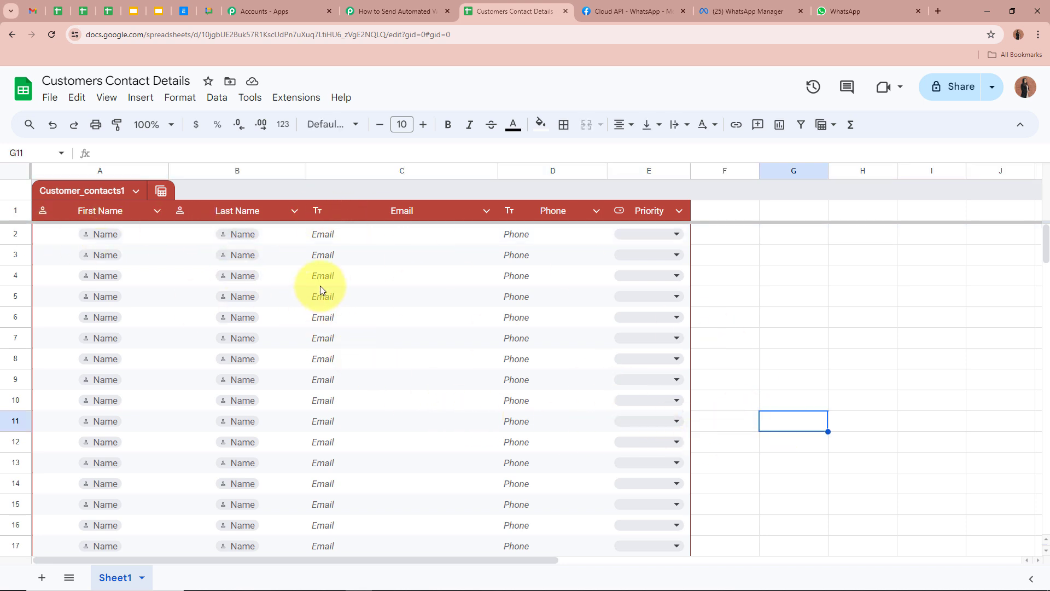
left_click(15, 210)
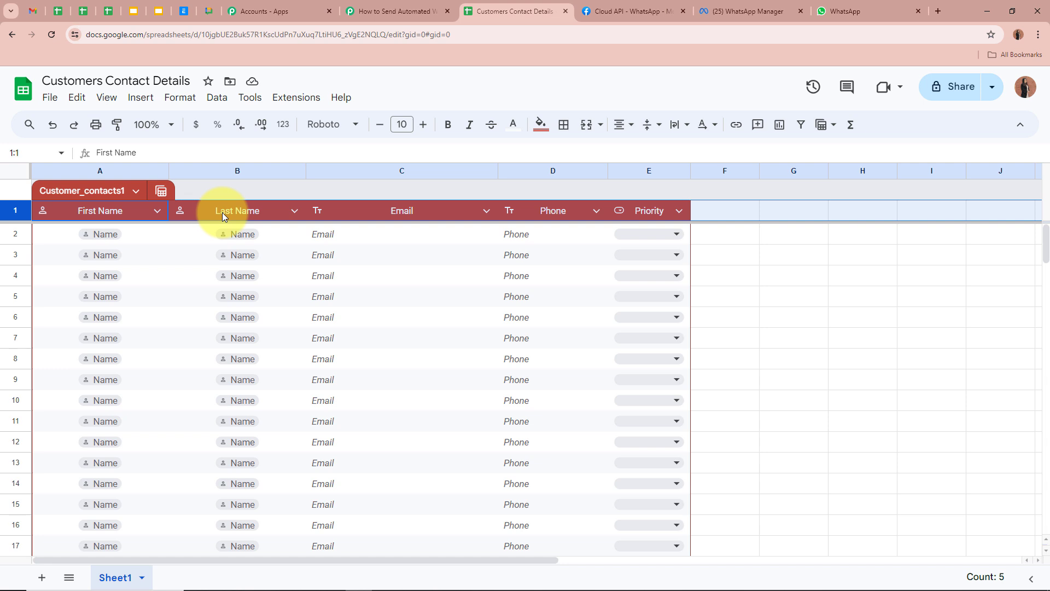
left_click(12, 233)
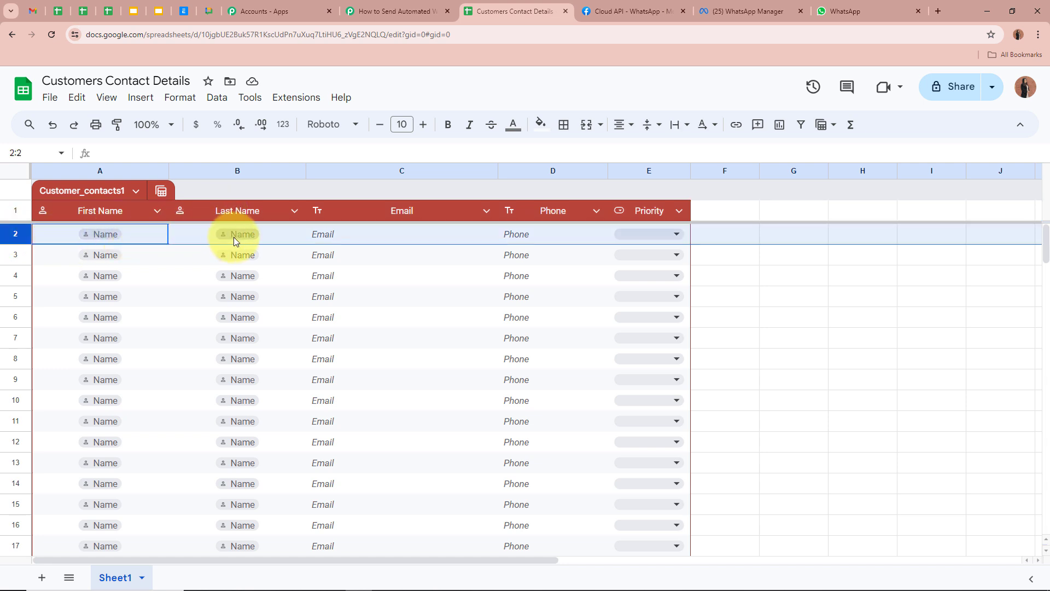
left_click(851, 336)
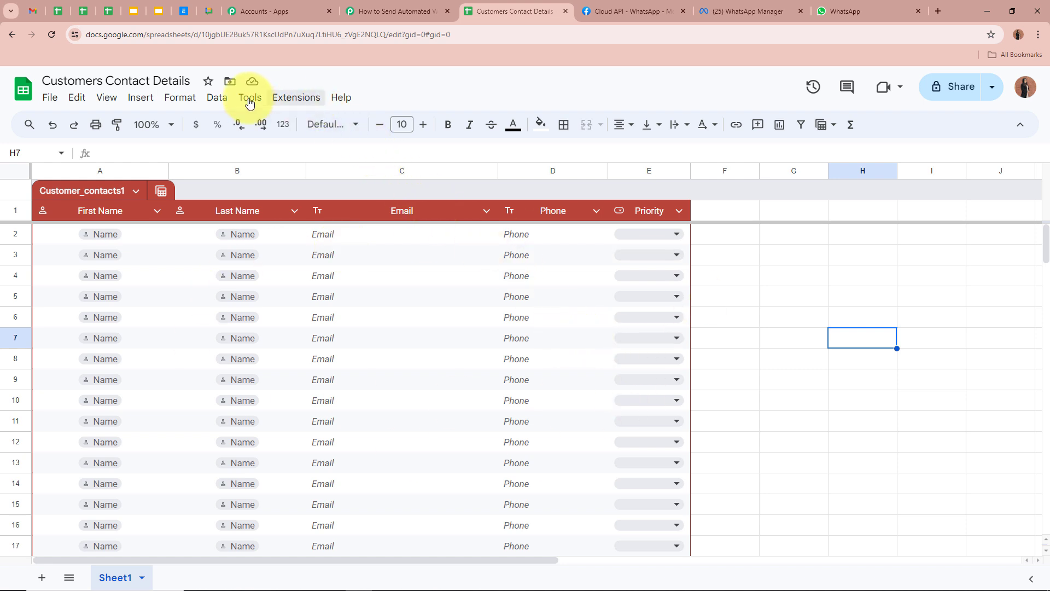
Step: Open the add-on marketplace via Extensions > Add-ons > Get add-ons
left_click(293, 100)
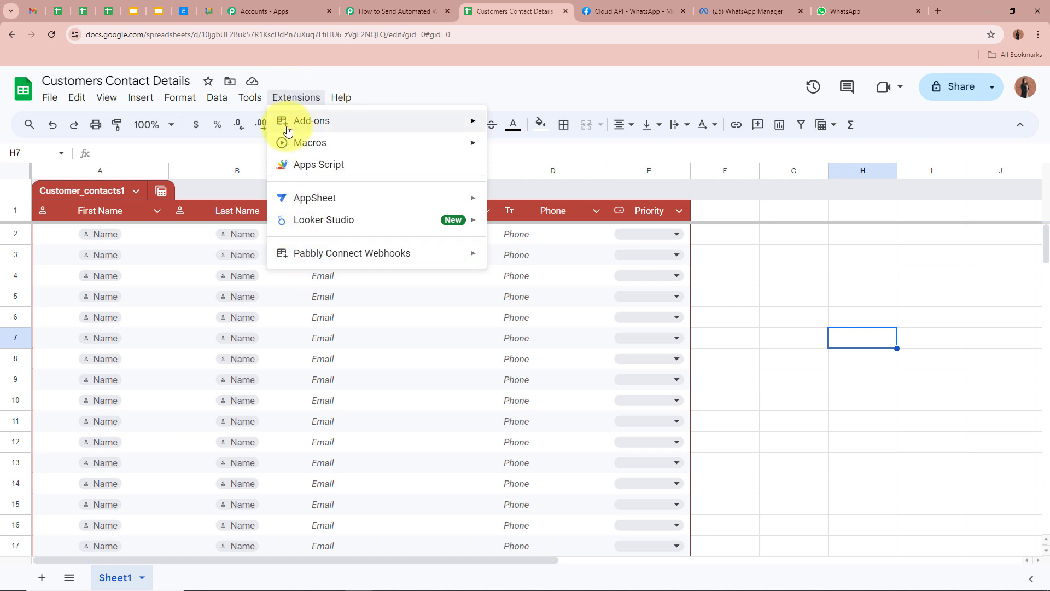
mouse_move(384, 125)
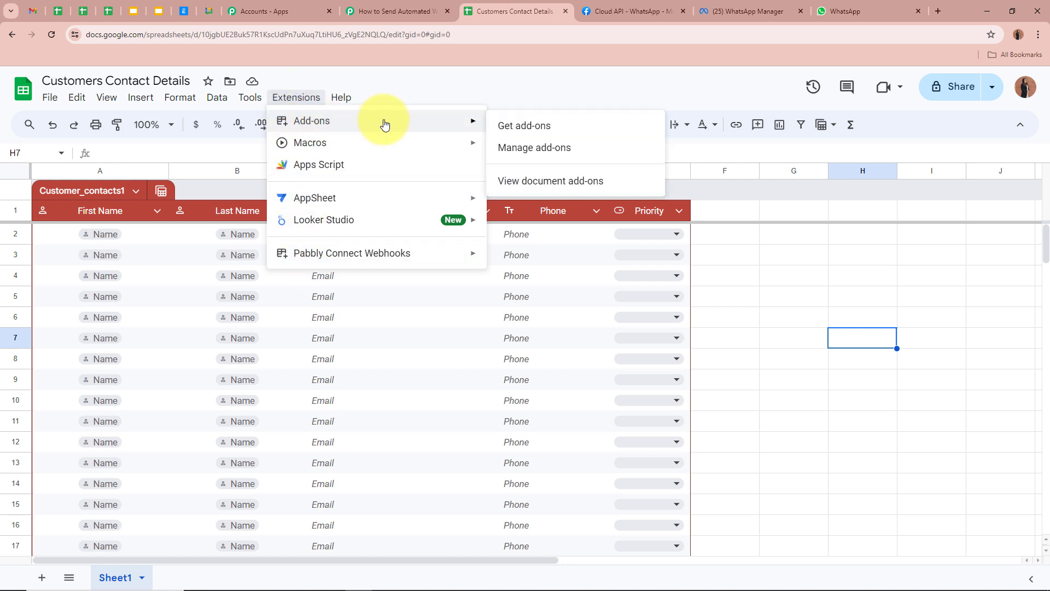
left_click(551, 129)
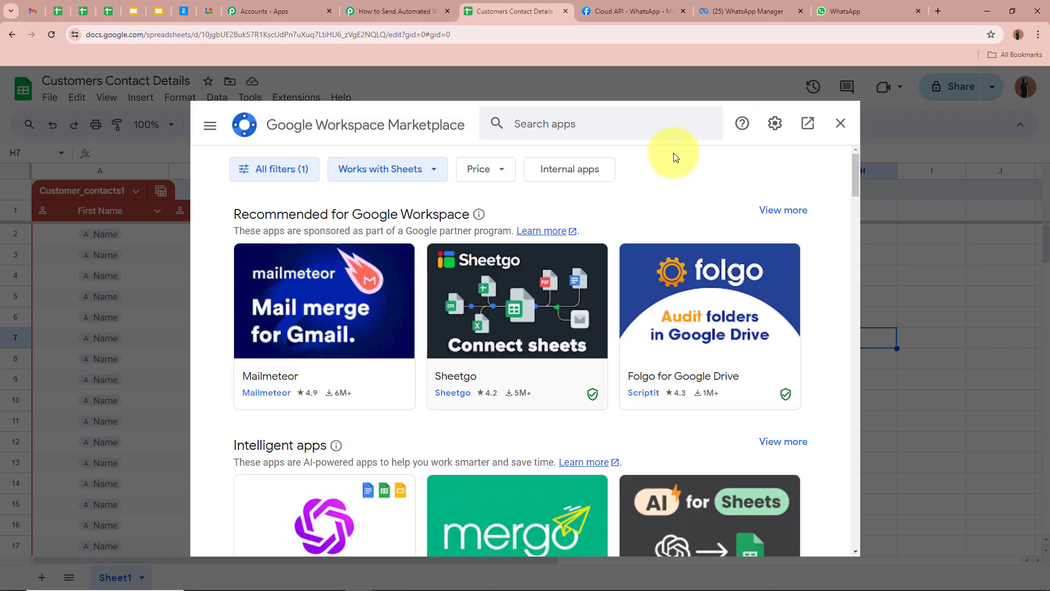
Step: Search 'Pabbl' and open the Pabbly Connect Webhooks add-on listing
left_click(609, 123)
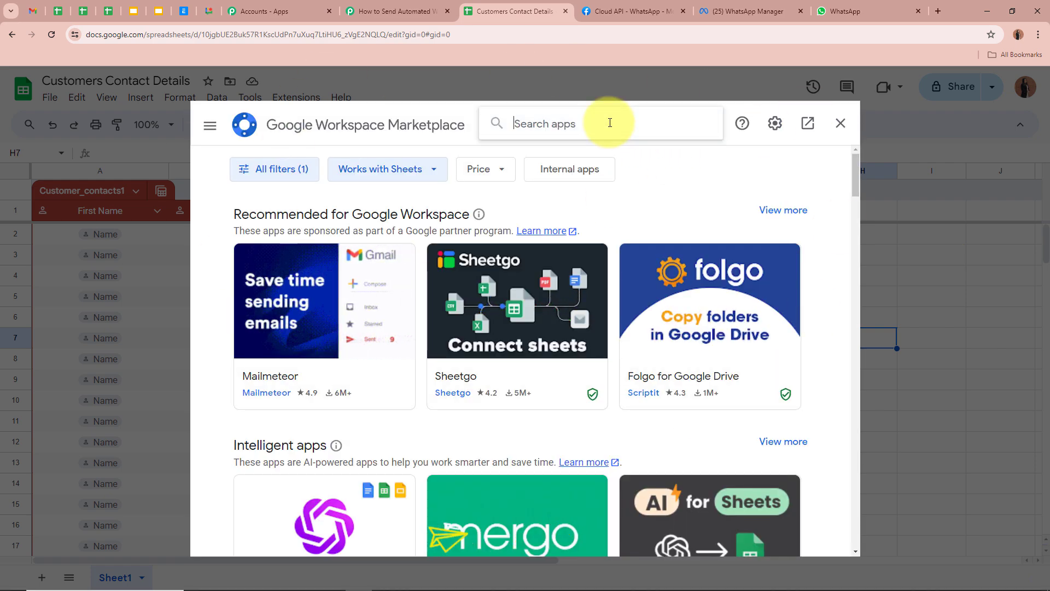
type("Pabbl")
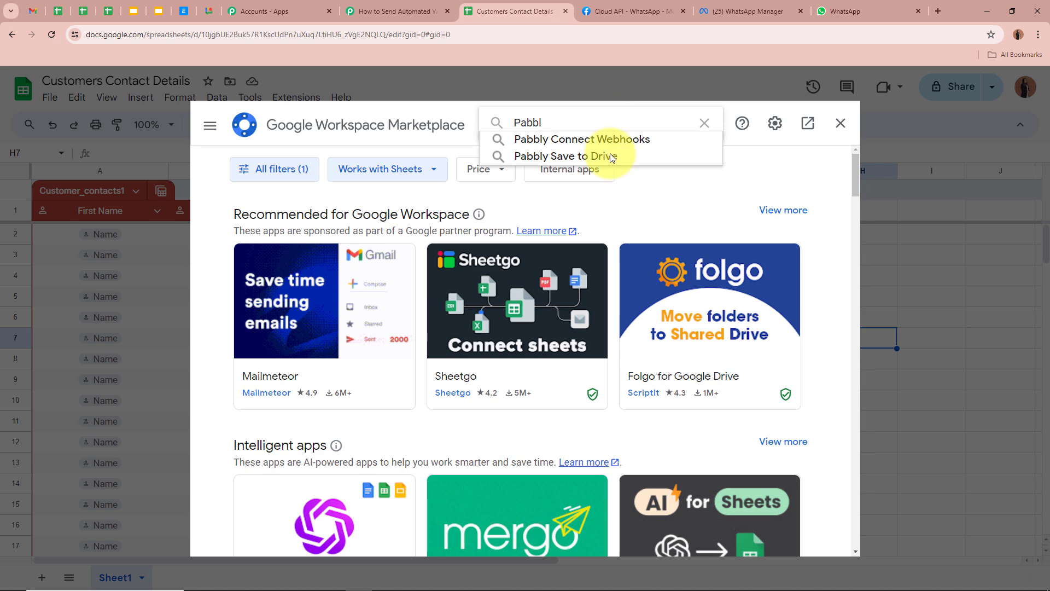
left_click(612, 139)
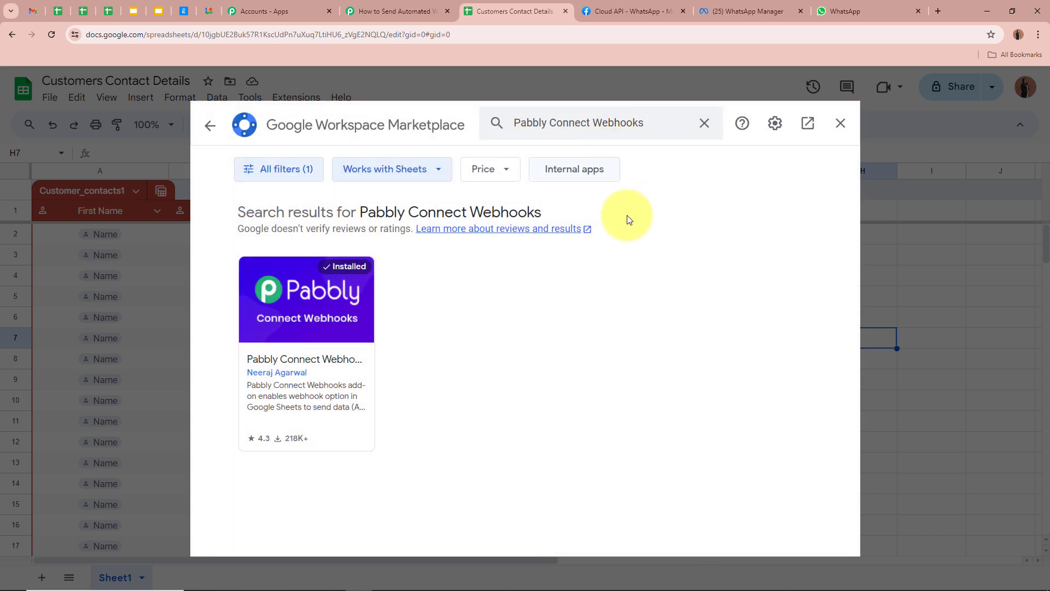
left_click(347, 368)
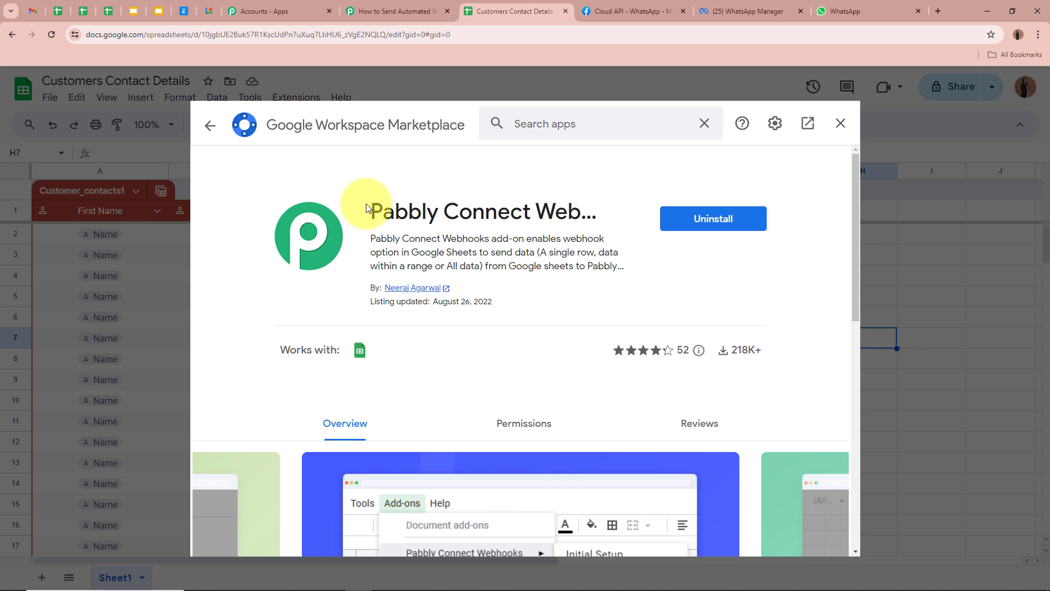
left_click_drag(362, 210, 645, 312)
left_click(645, 312)
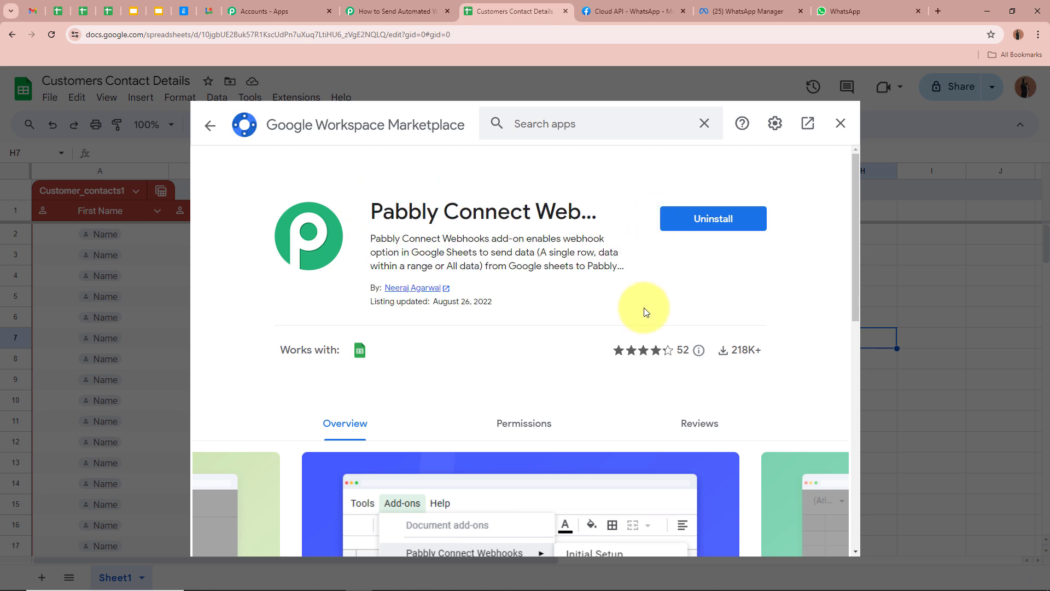
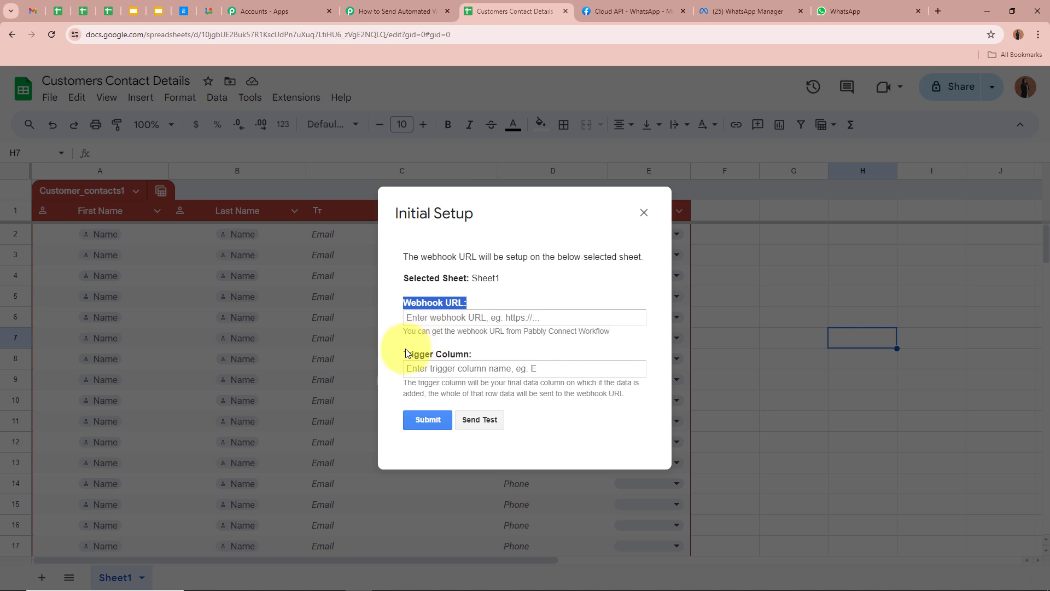
Step: Paste the Pabbly Connect webhook URL into Sheet1's webhook setup panel
left_click_drag(407, 353, 502, 353)
left_click(501, 318)
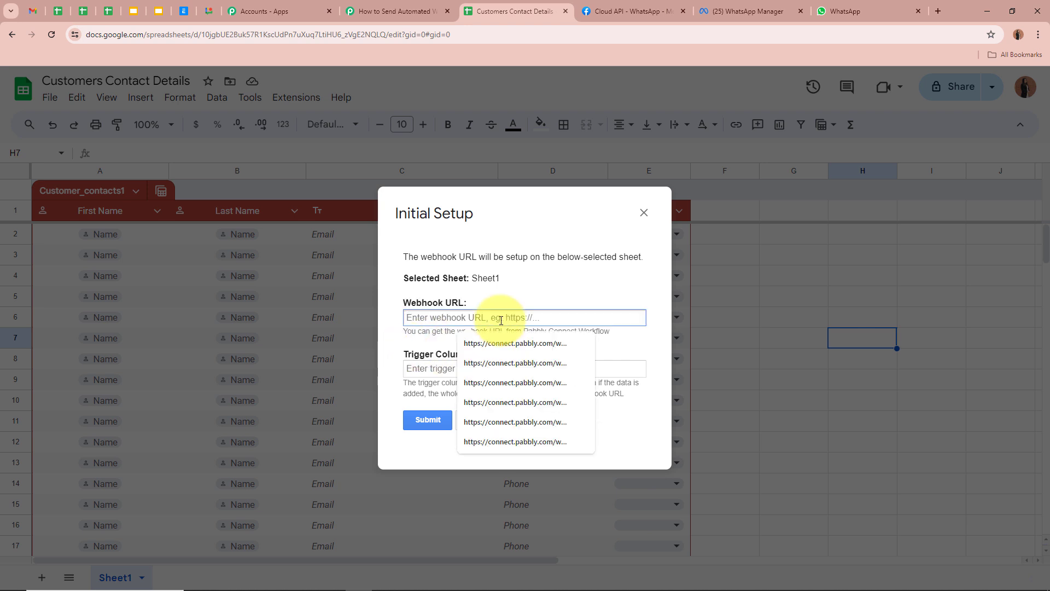
key("ctrl+v")
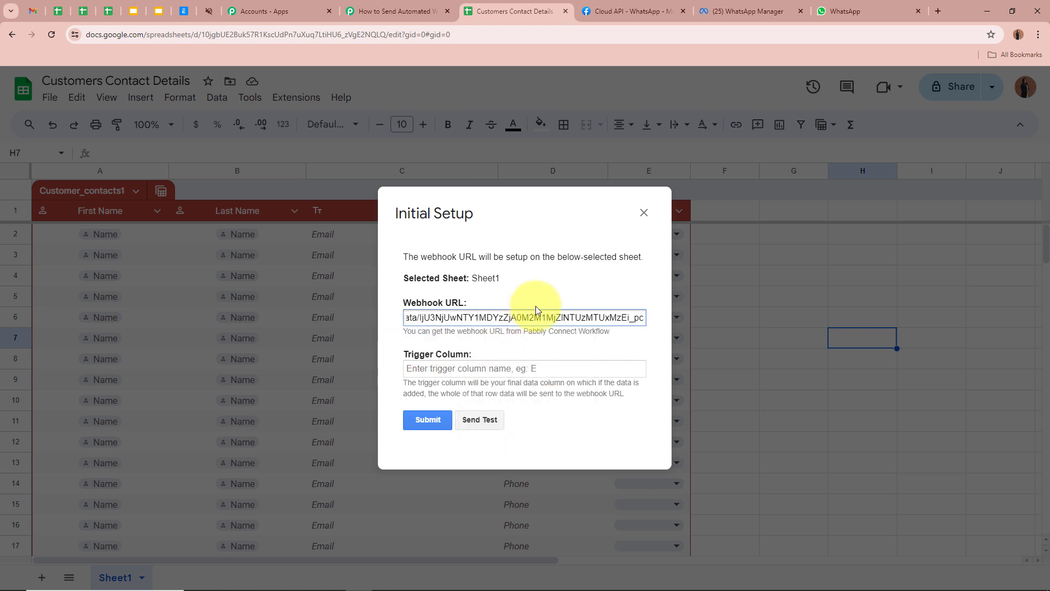
left_click(530, 346)
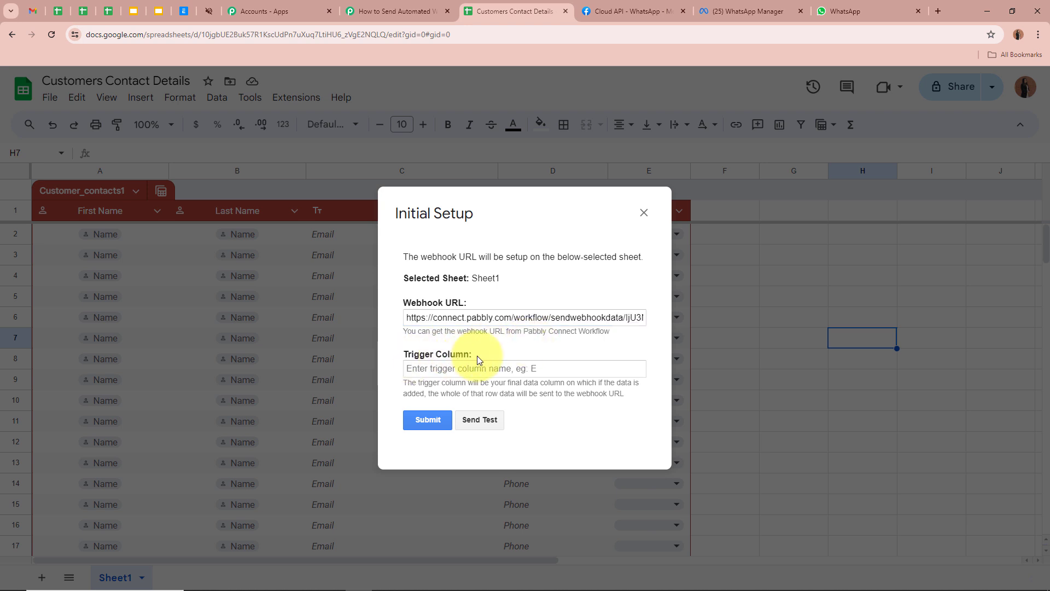
left_click_drag(403, 383, 389, 394)
left_click(429, 383)
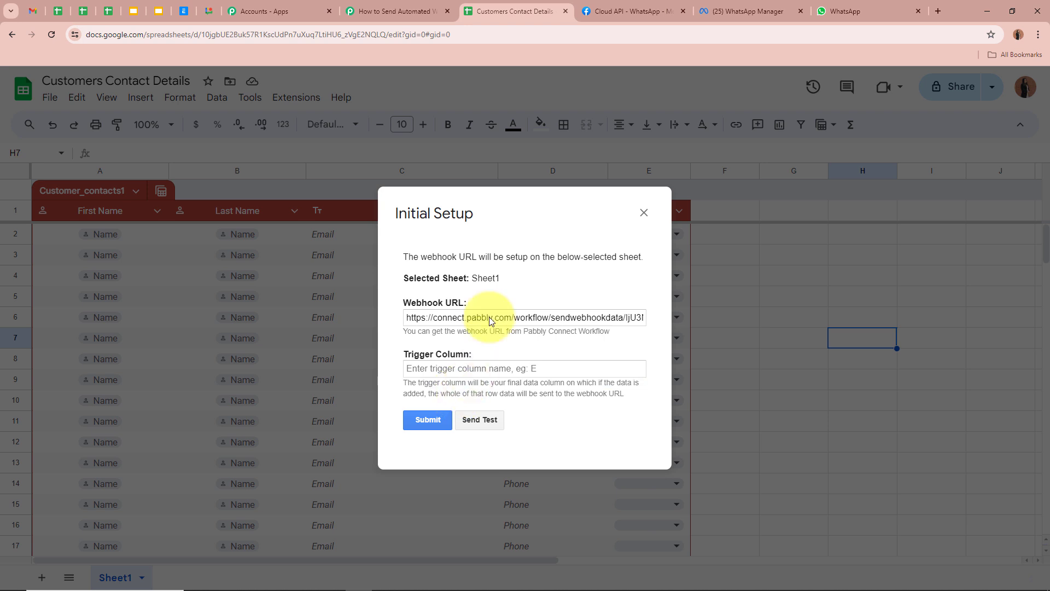
left_click_drag(504, 211, 662, 306)
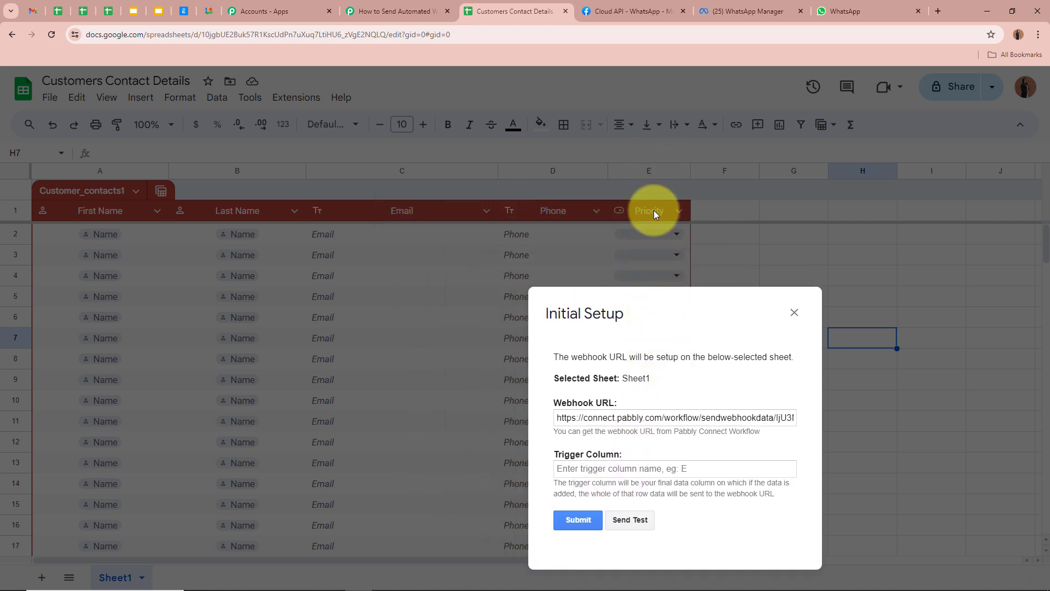
left_click_drag(640, 293, 535, 197)
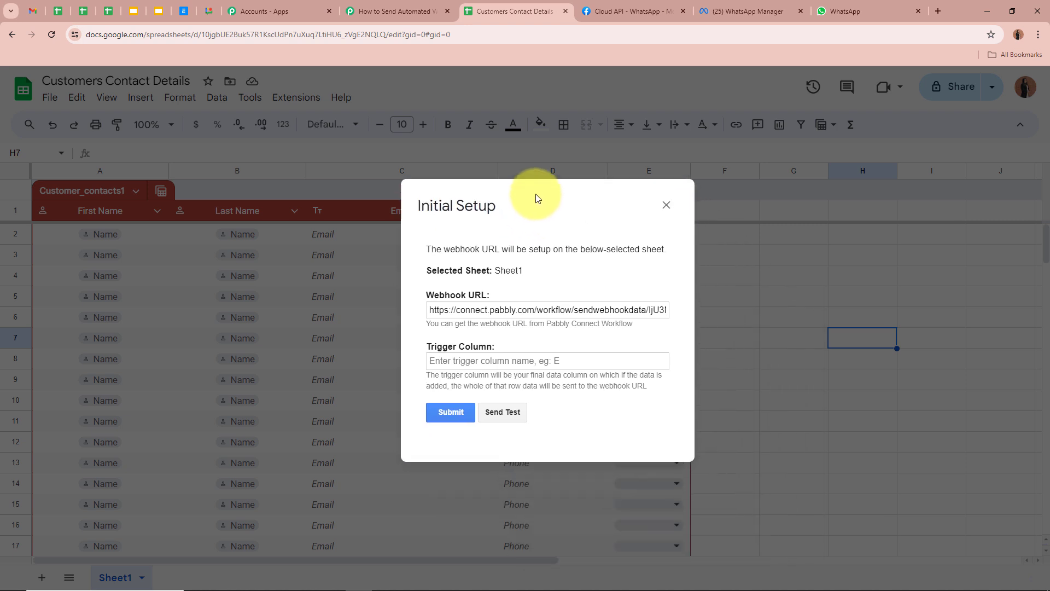
Step: Set the trigger column to E, submit, and close the setup panel after the success message
left_click(508, 359)
type("E")
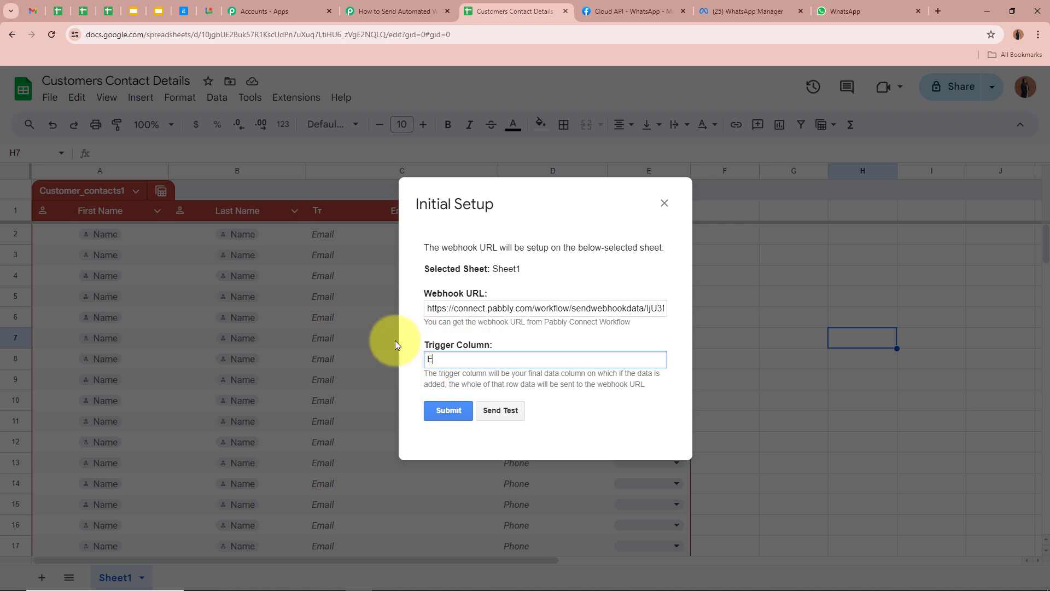
left_click(462, 410)
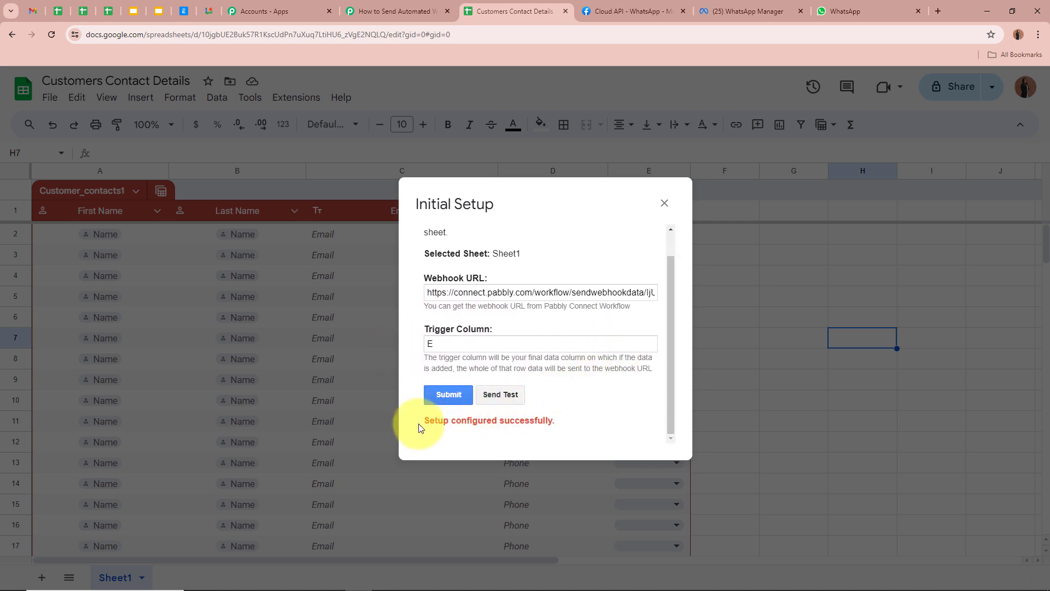
left_click_drag(422, 421, 561, 426)
left_click(665, 204)
left_click(796, 360)
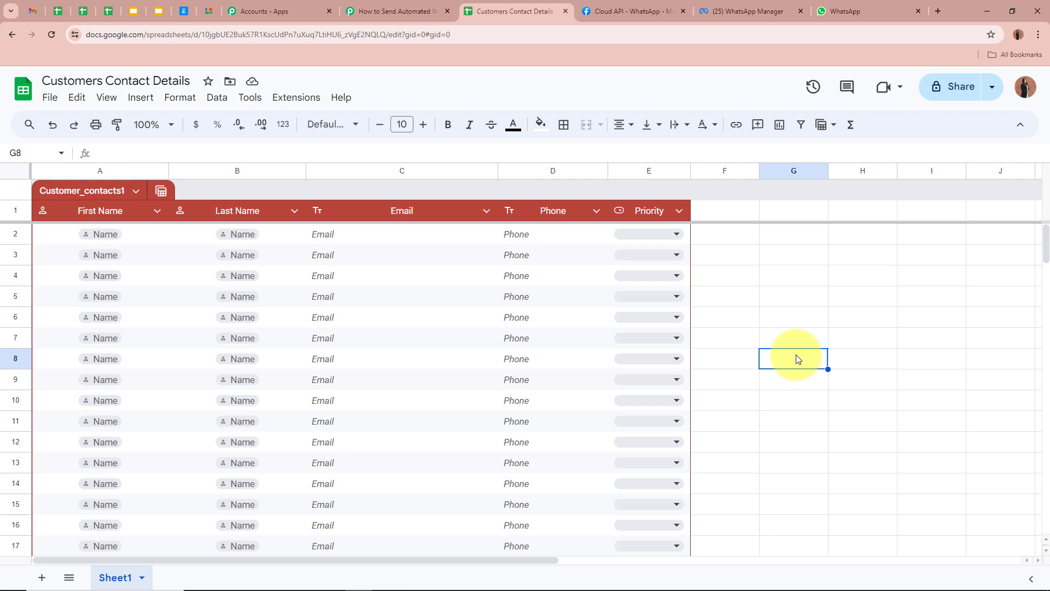
Step: Enable Send On Event under Extensions > Pabbly Connect Webhooks and confirm it is checked
left_click(298, 98)
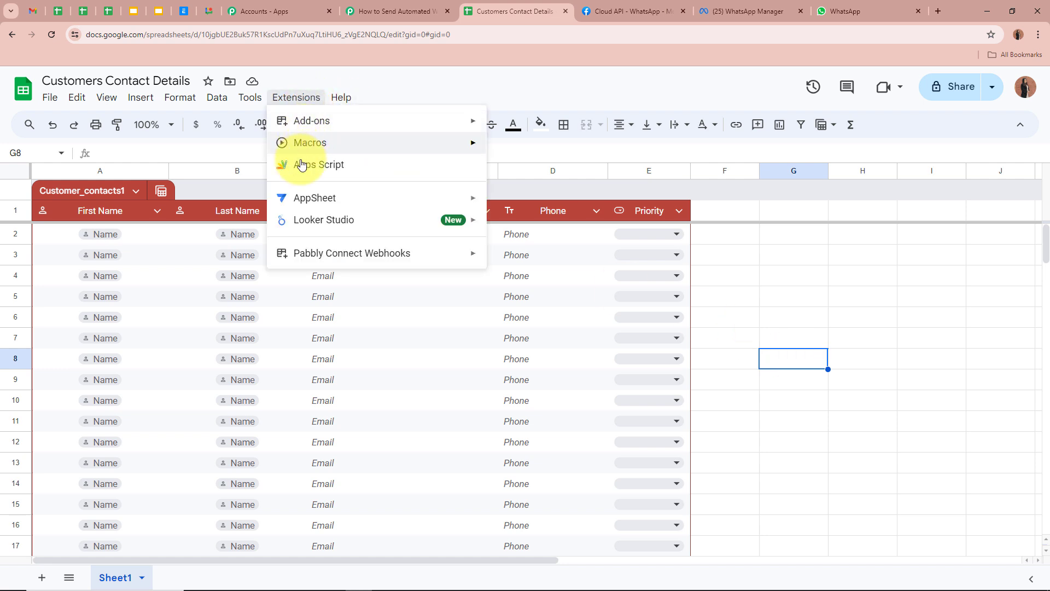
mouse_move(424, 253)
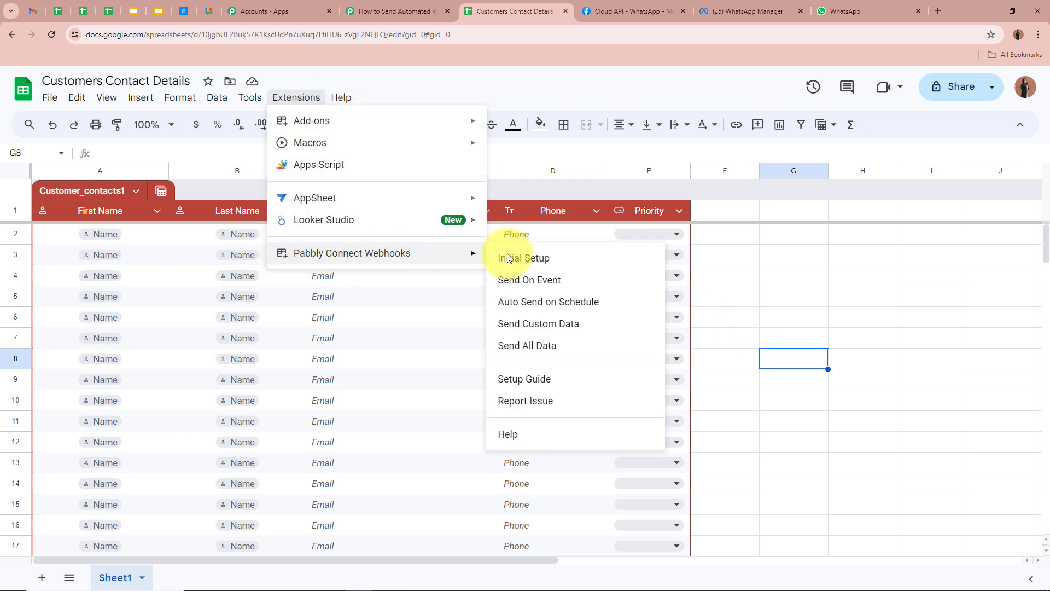
left_click(525, 280)
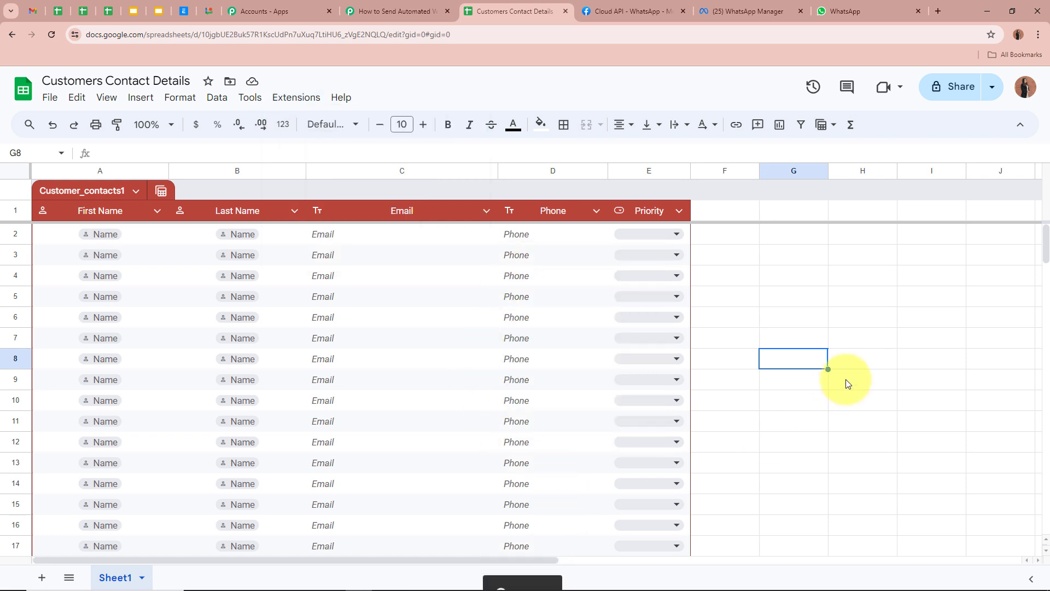
left_click(306, 99)
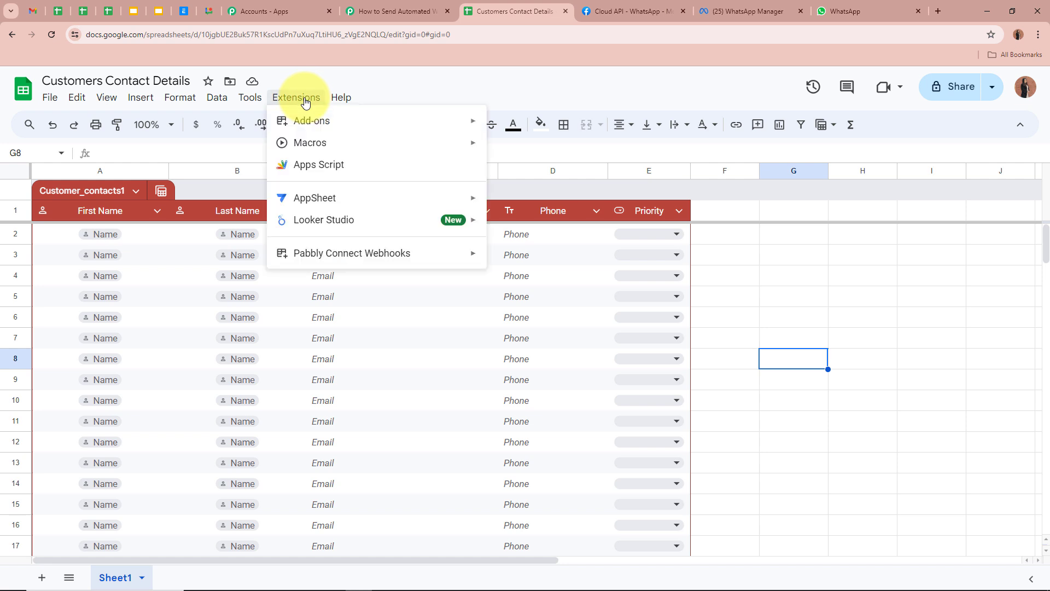
mouse_move(328, 253)
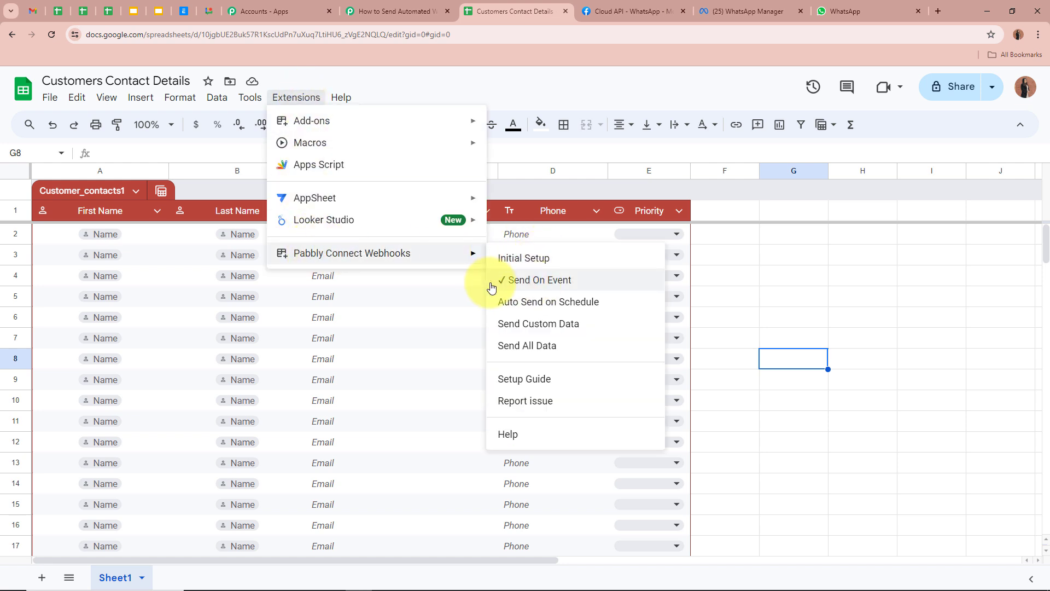
left_click(748, 282)
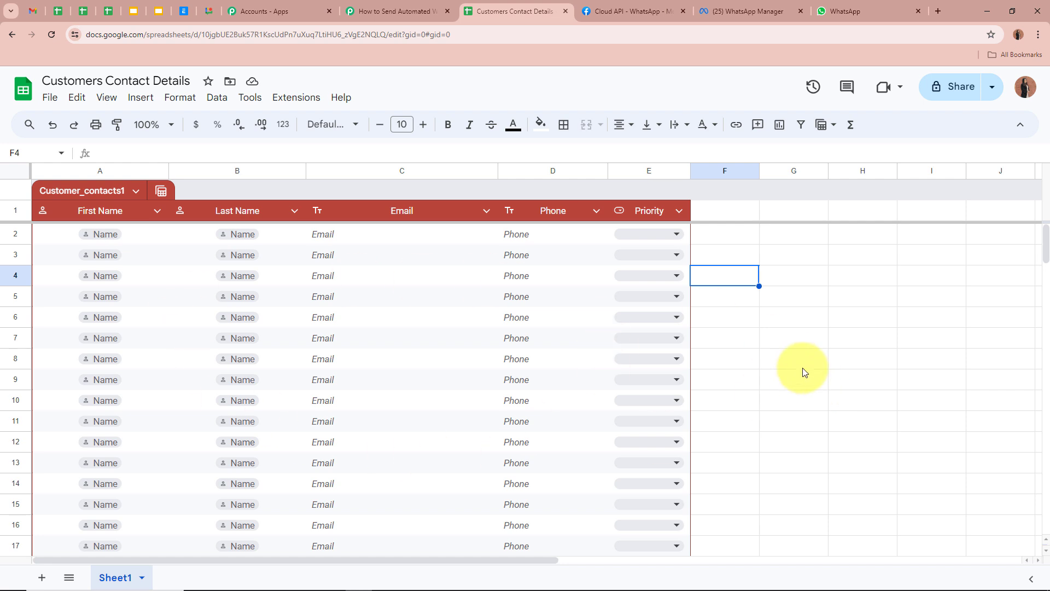
left_click(786, 342)
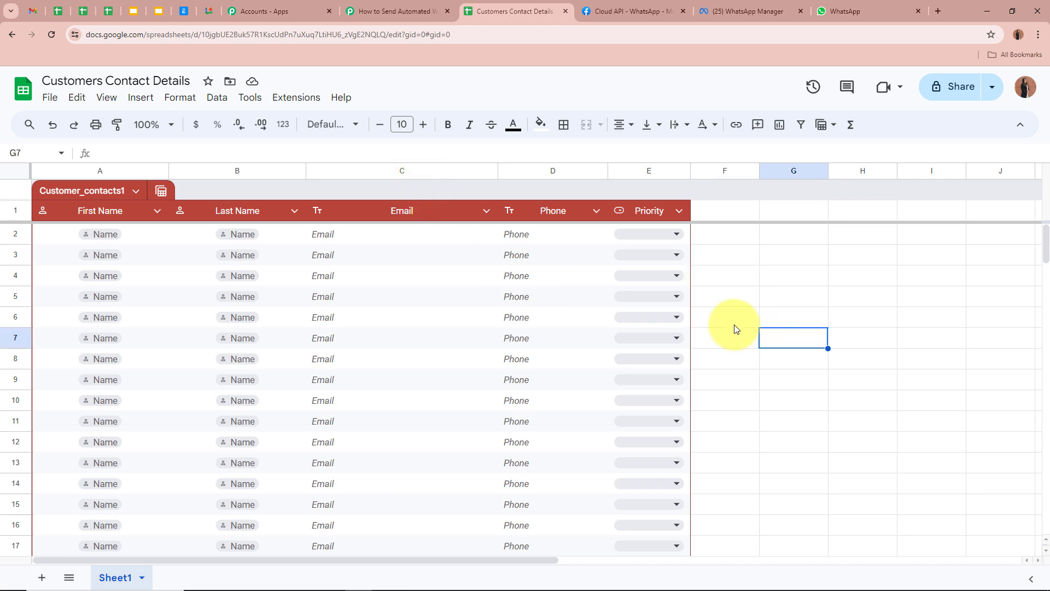
left_click(388, 11)
scroll(218, 284, "down", 4)
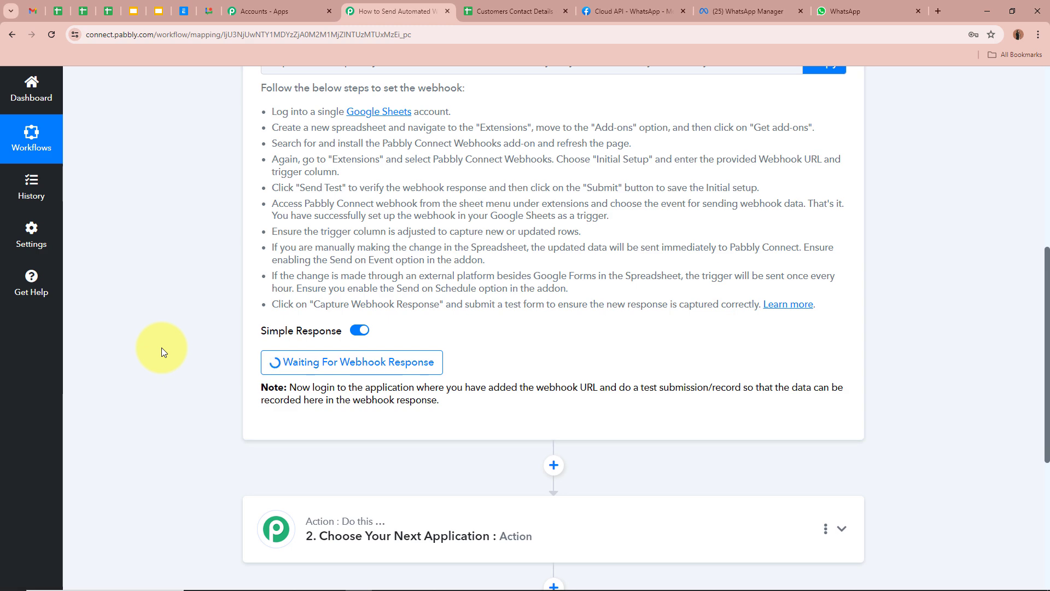
scroll(162, 346, "up", 8)
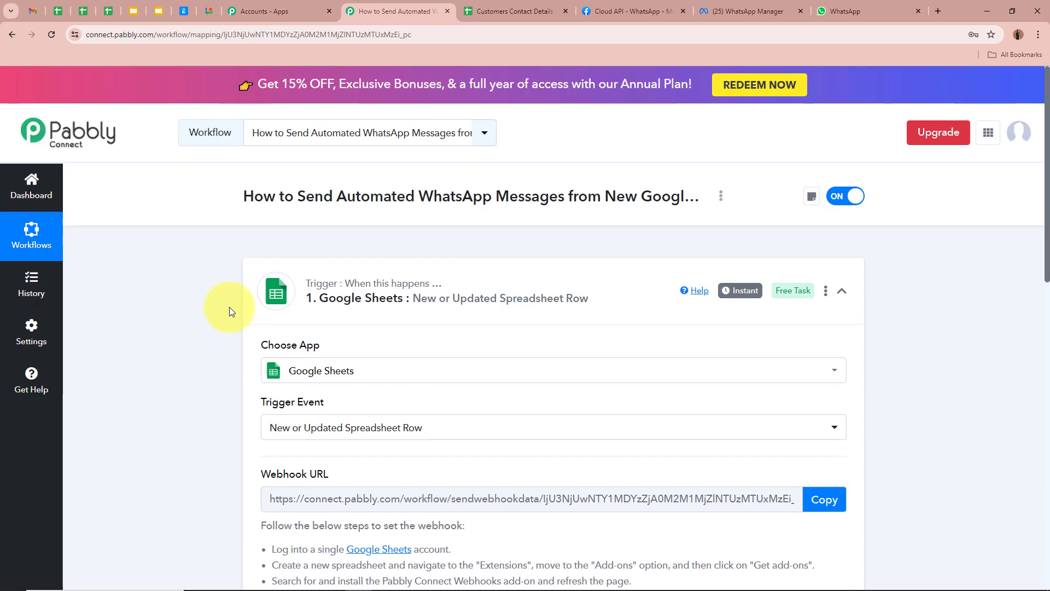
left_click(496, 12)
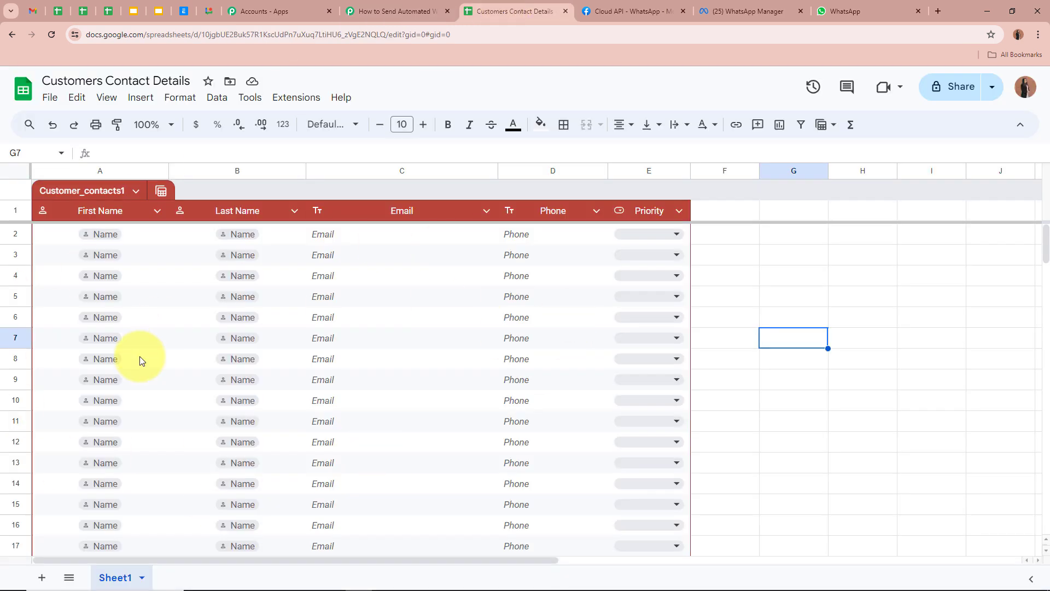
left_click(395, 10)
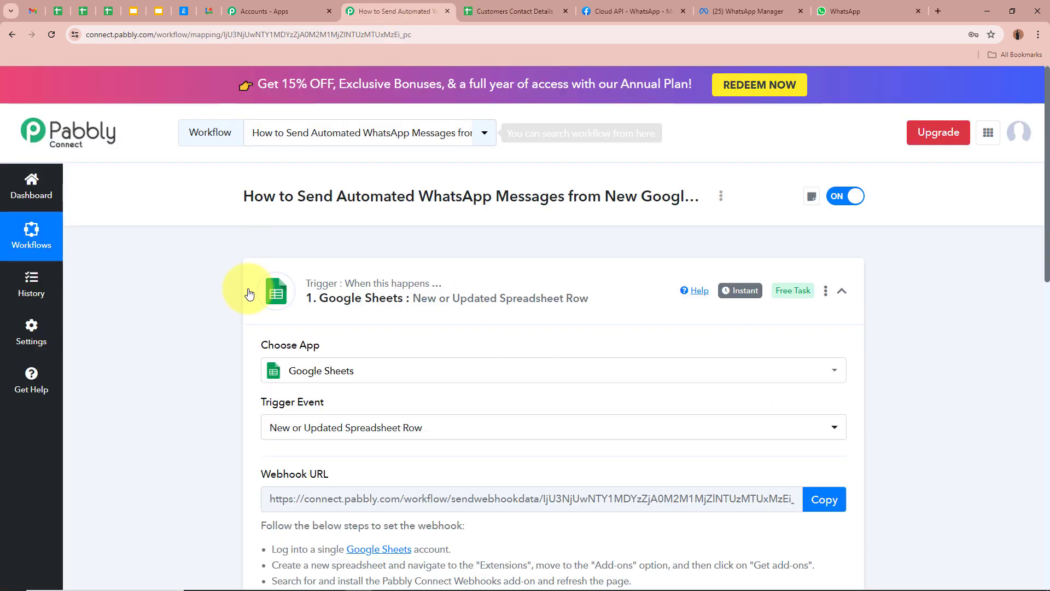
scroll(243, 309, "down", 7)
scroll(139, 287, "up", 4)
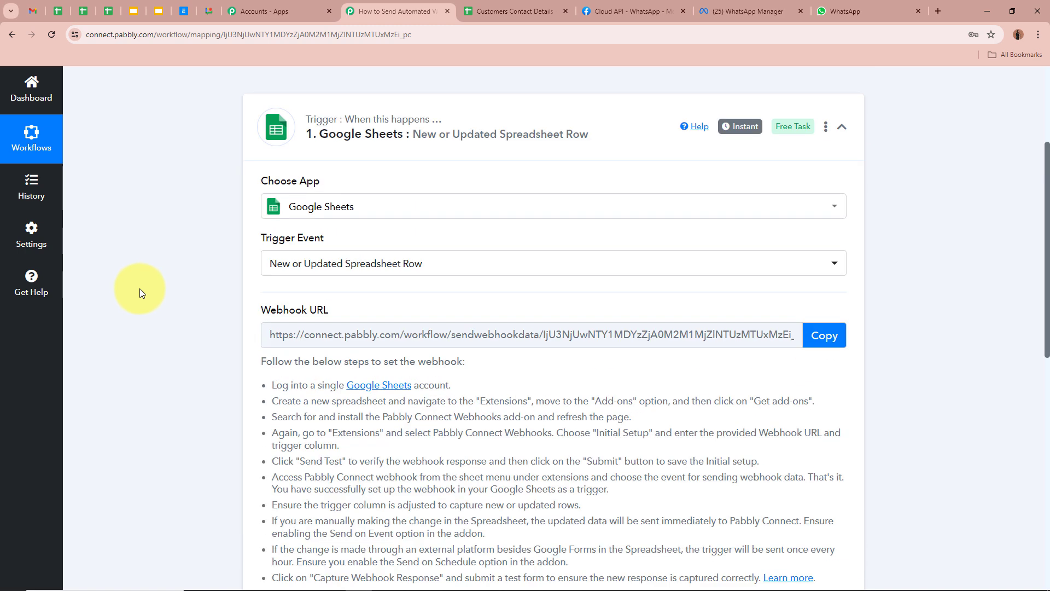
scroll(139, 287, "up", 3)
left_click(514, 11)
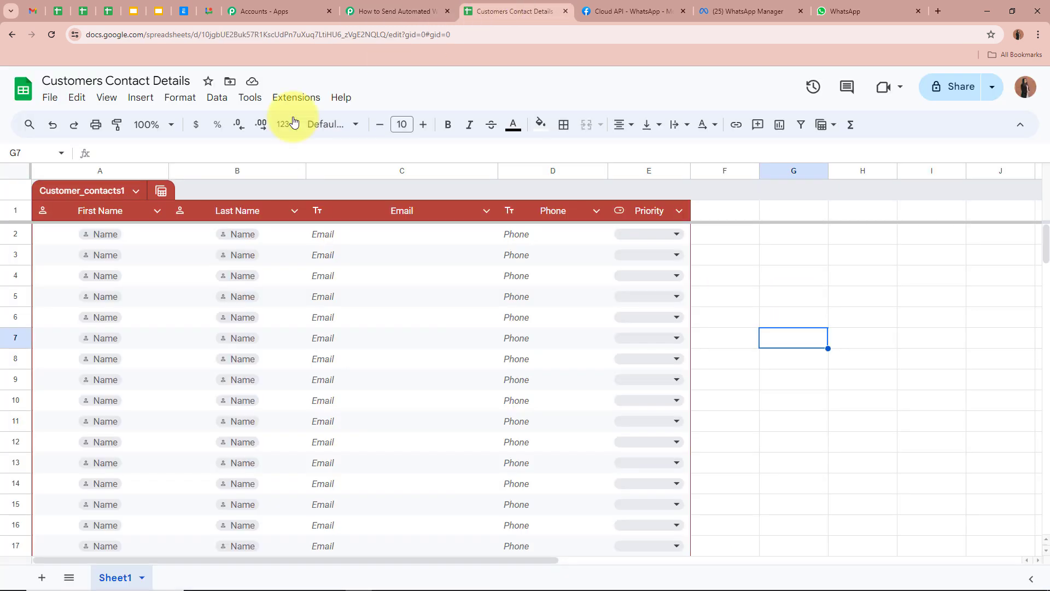
Step: Enter a sample lead's first name, last name, email address and phone number in row 2
left_click(90, 228)
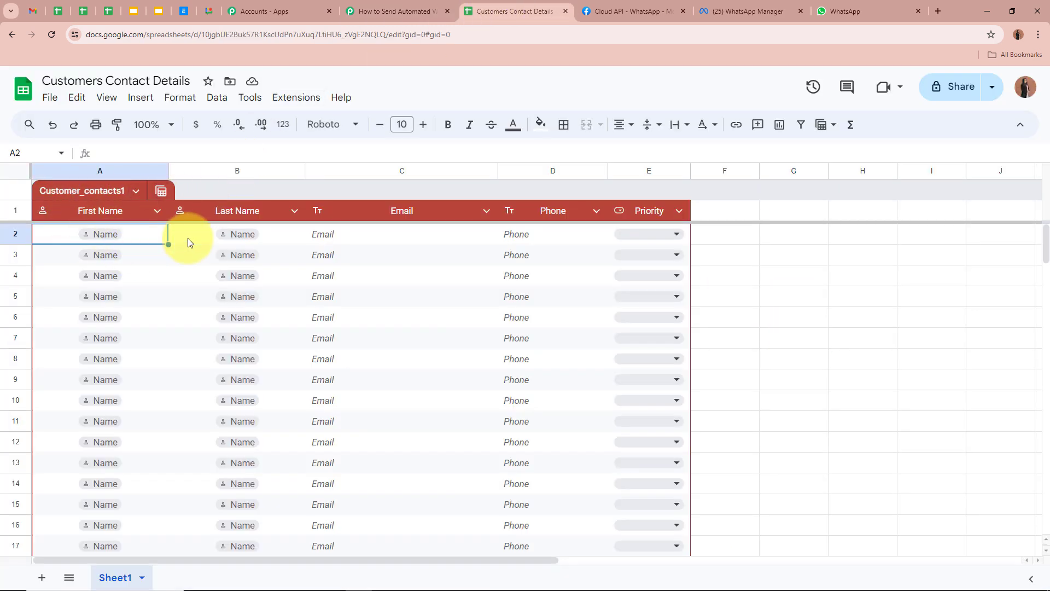
type("Demo")
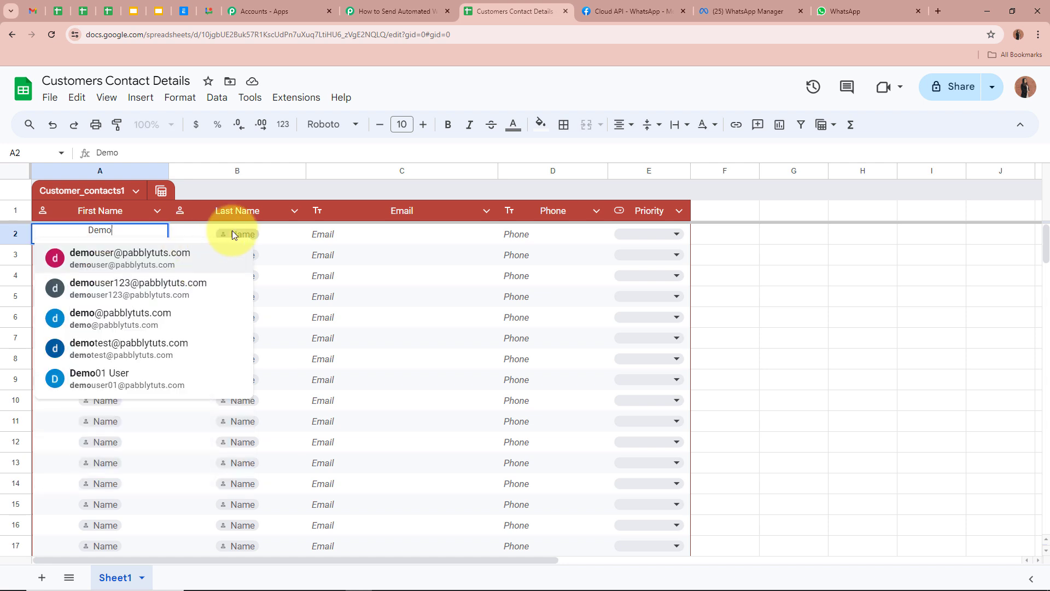
left_click(291, 234)
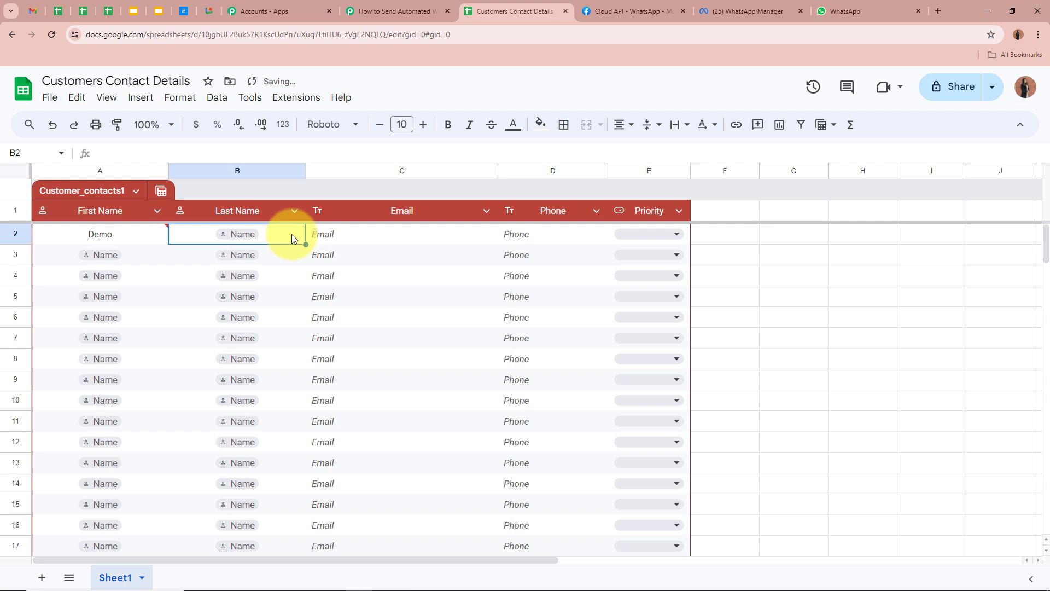
type("Person")
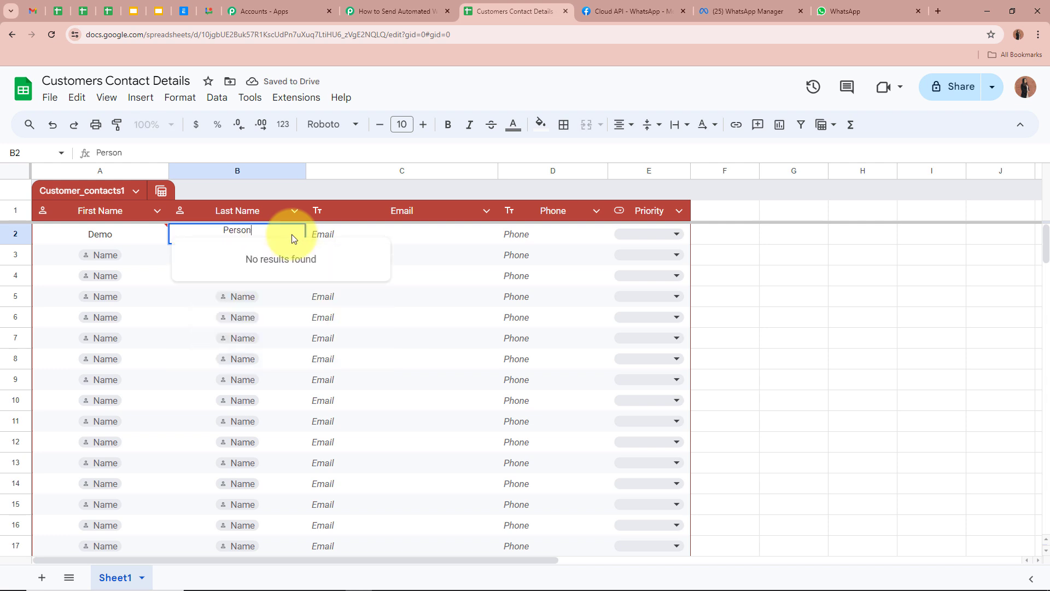
left_click(375, 234)
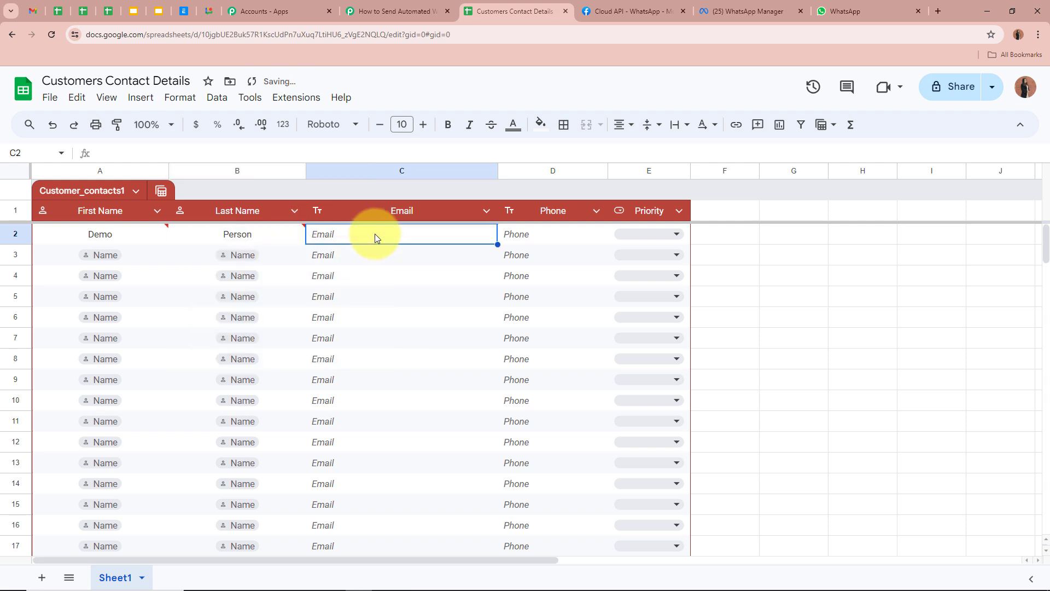
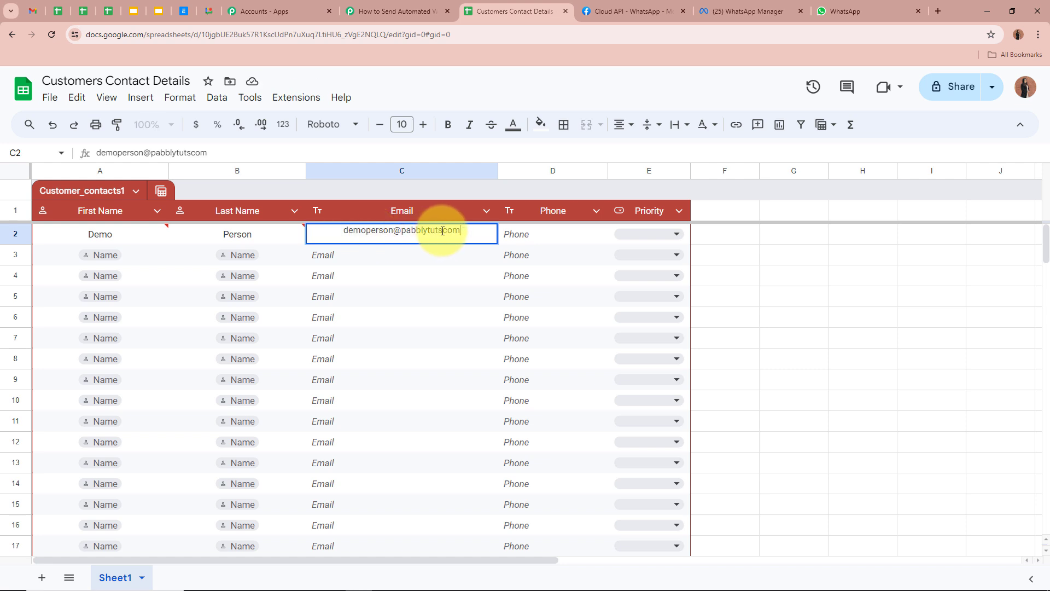
left_click(443, 230)
type(".")
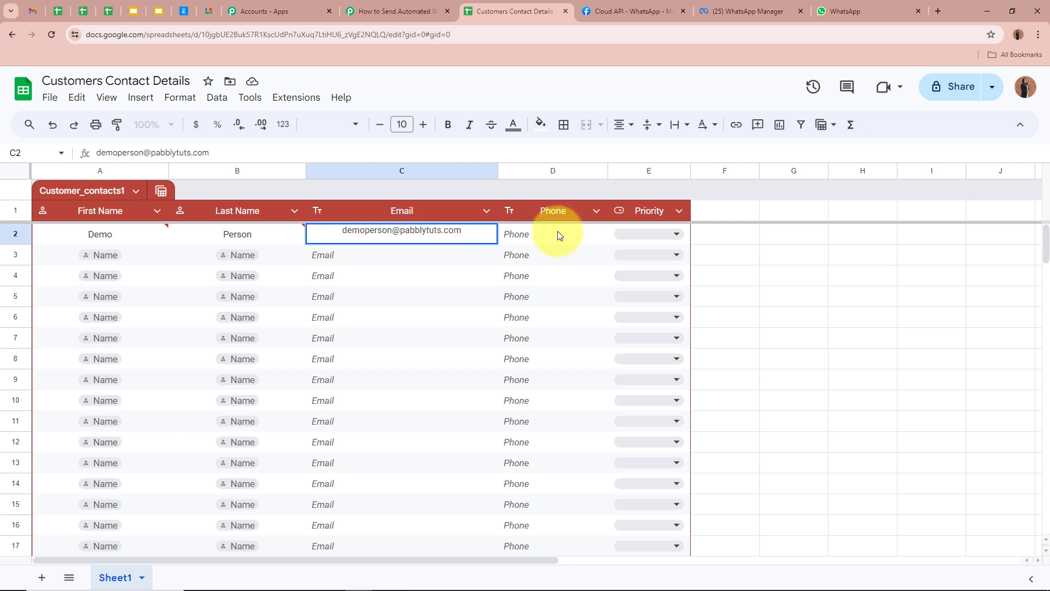
left_click(558, 236)
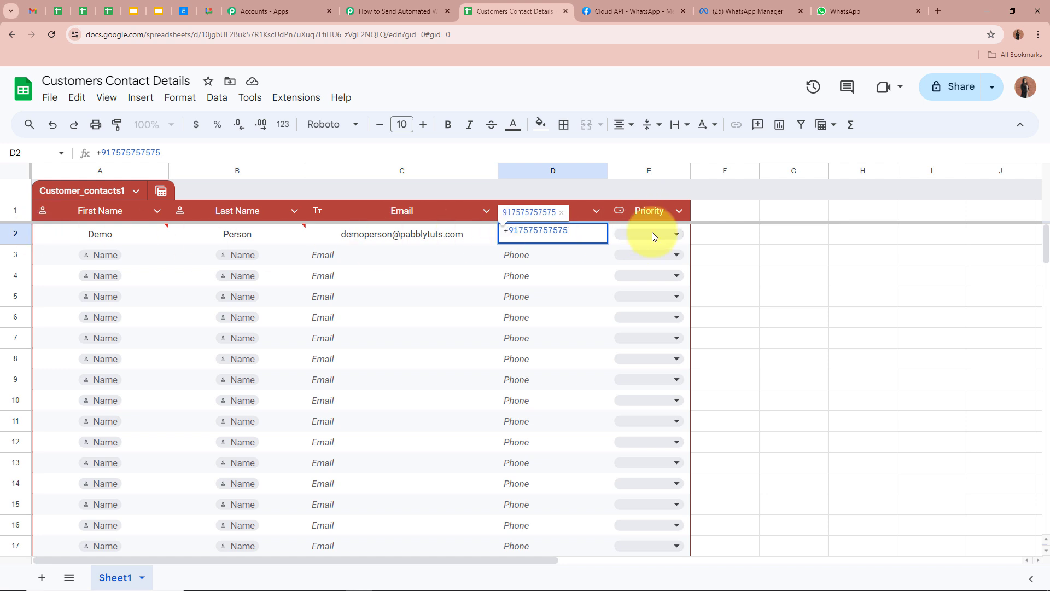
left_click(670, 235)
Step: Set row 2's Priority to Medium, then switch back to the Pabbly workflow
left_click(675, 276)
left_click(787, 267)
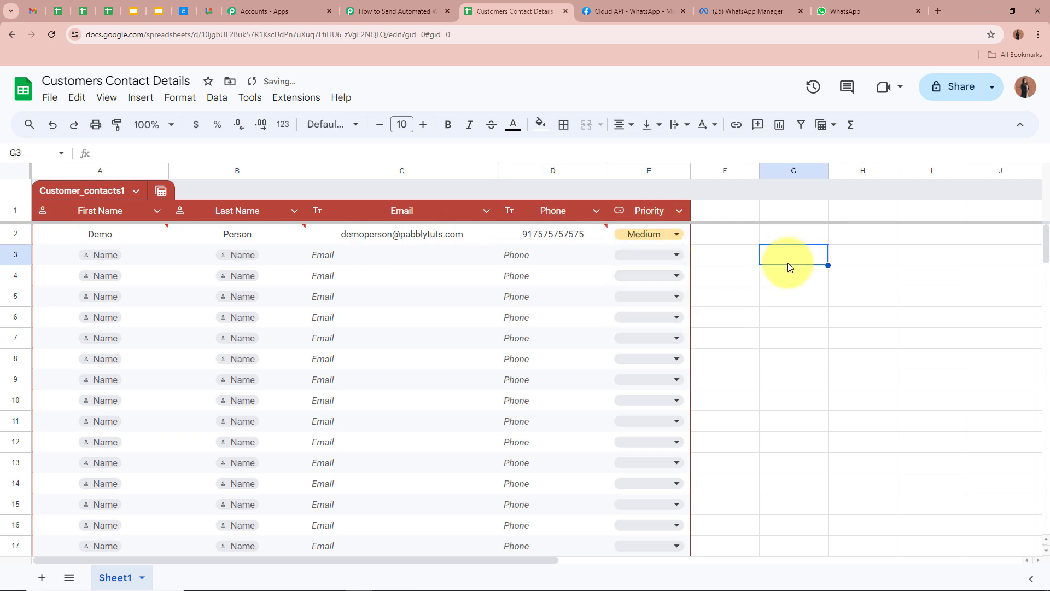
left_click(661, 232)
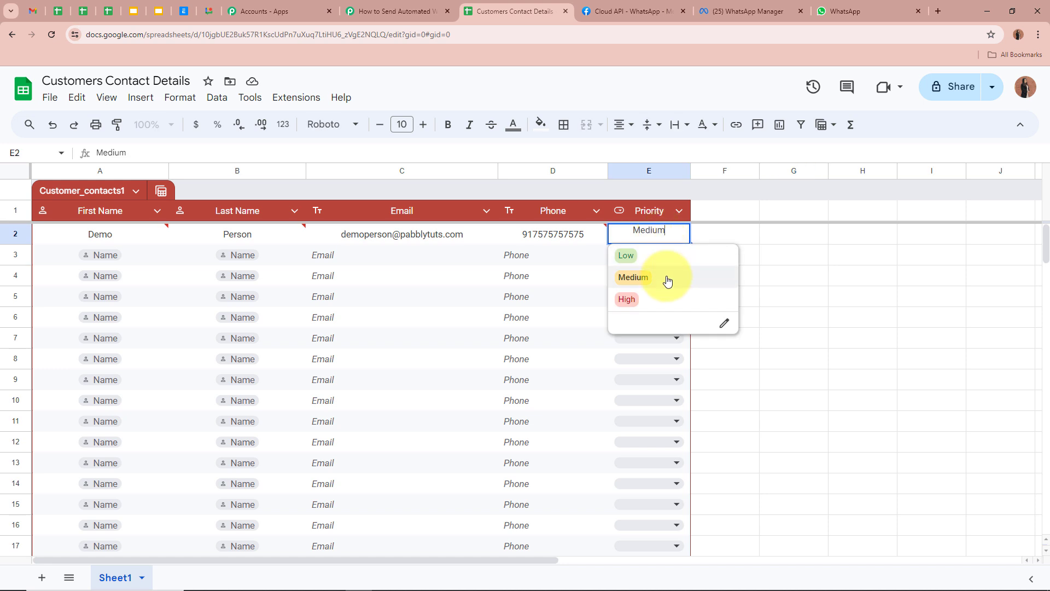
left_click(668, 278)
left_click(765, 282)
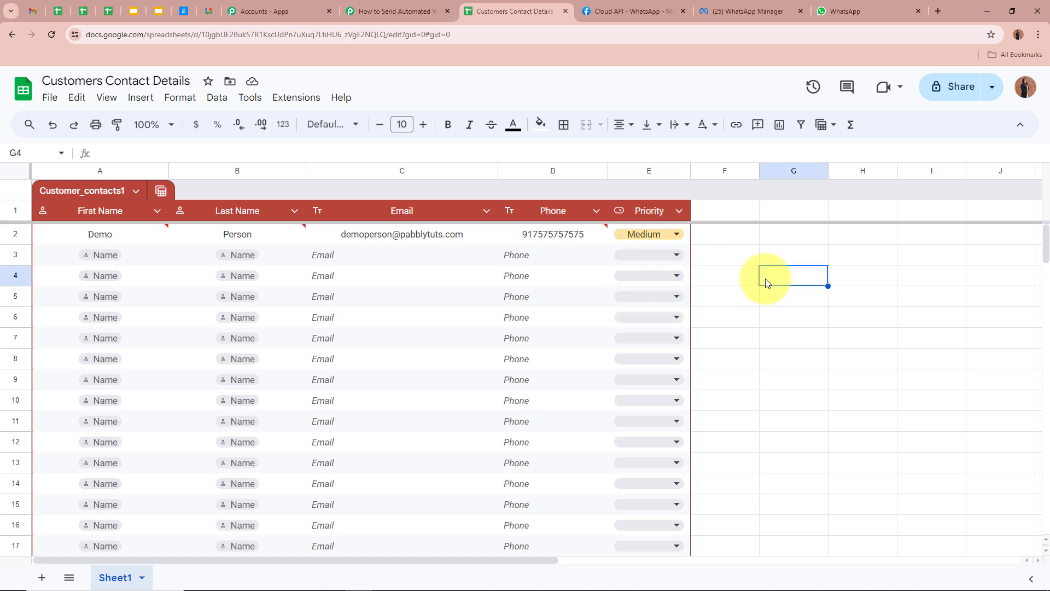
left_click(847, 285)
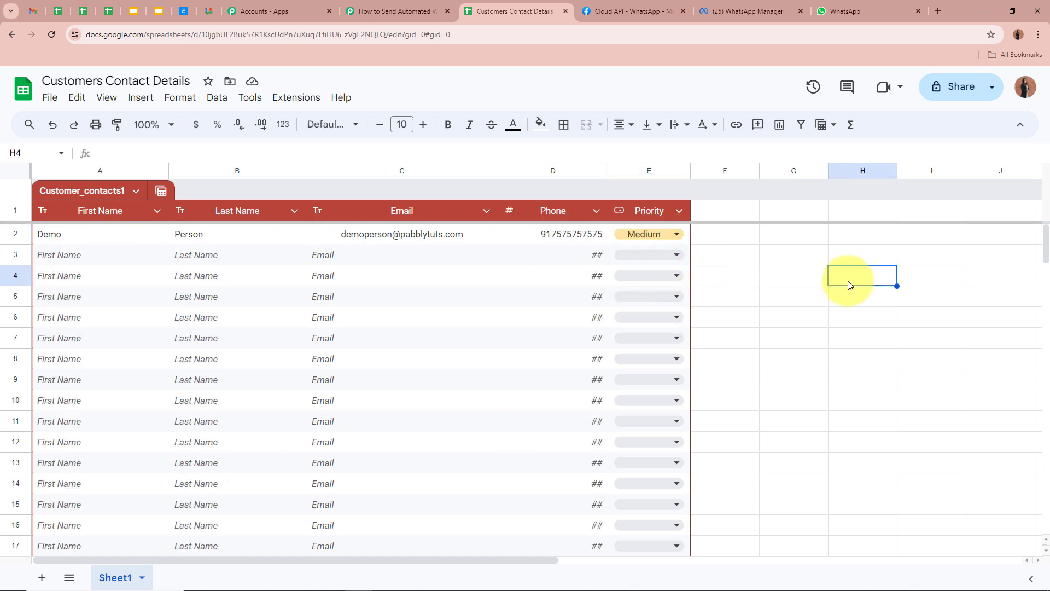
left_click(757, 253)
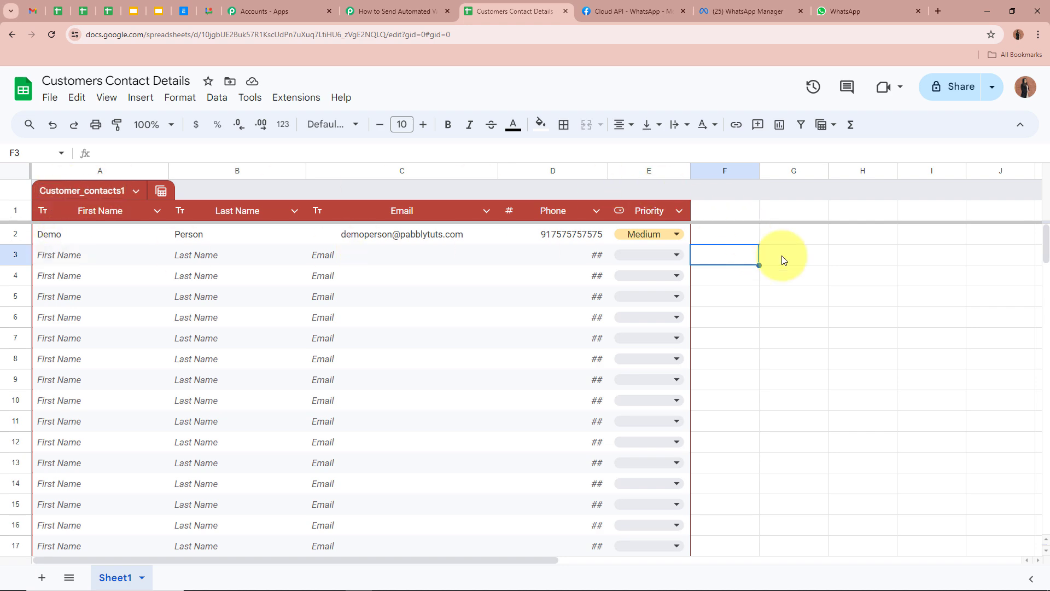
left_click(398, 11)
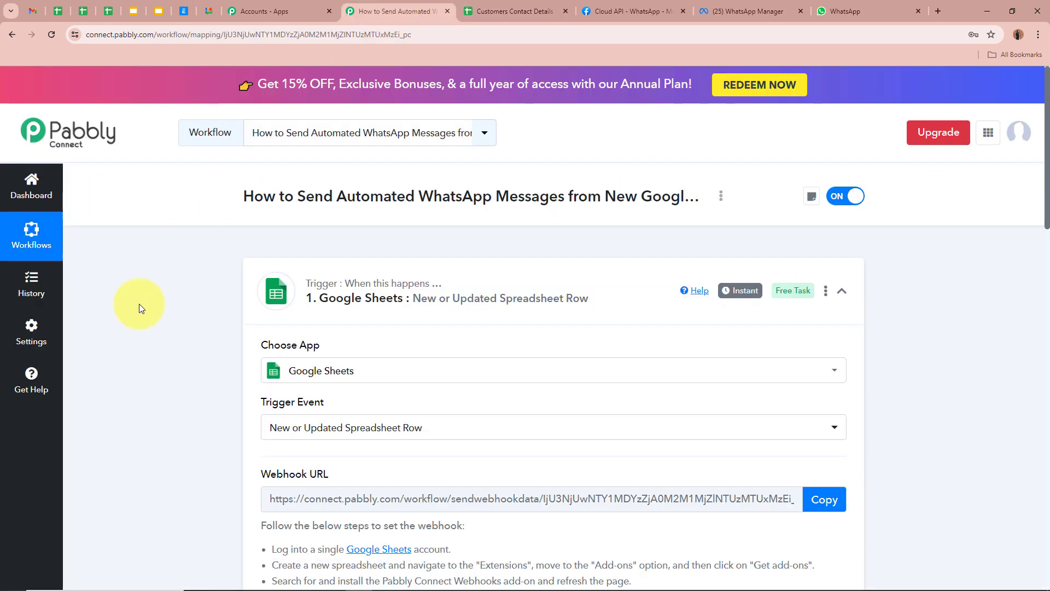
scroll(139, 304, "down", 4)
scroll(139, 303, "down", 12)
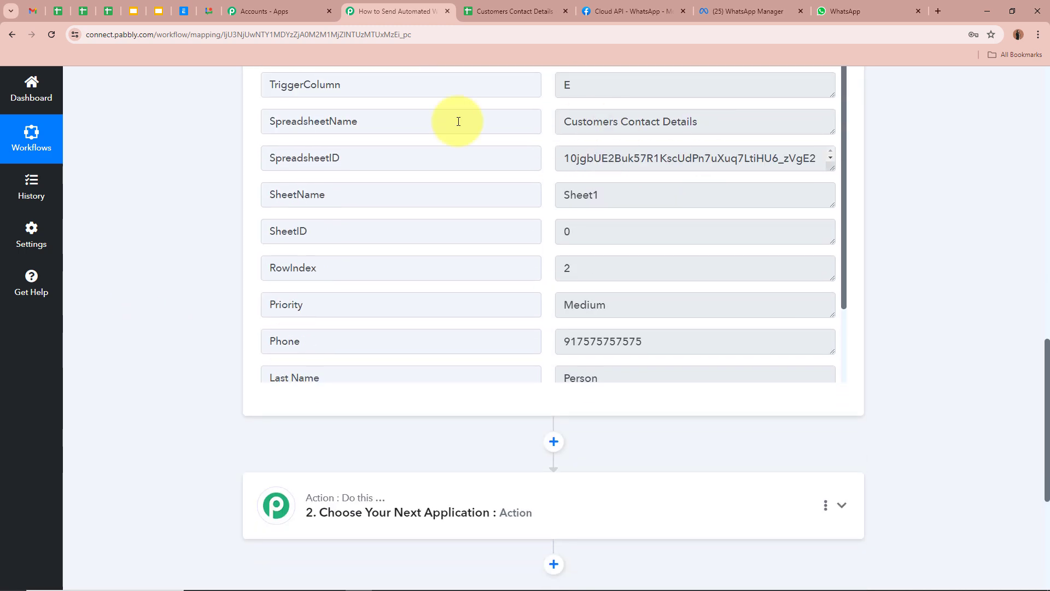
scroll(749, 159, "up", 2)
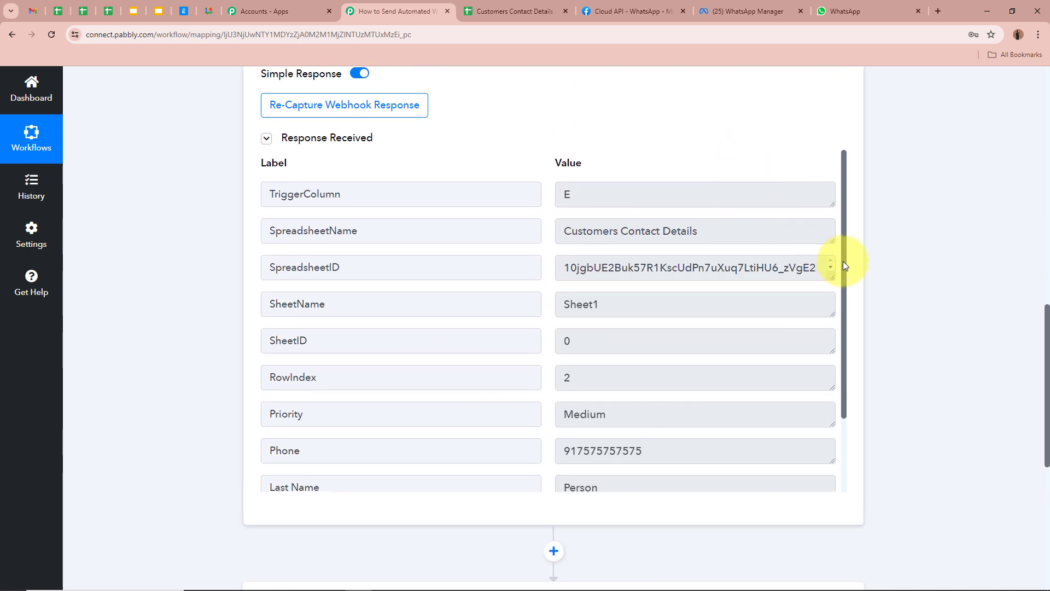
left_click_drag(842, 261, 842, 373)
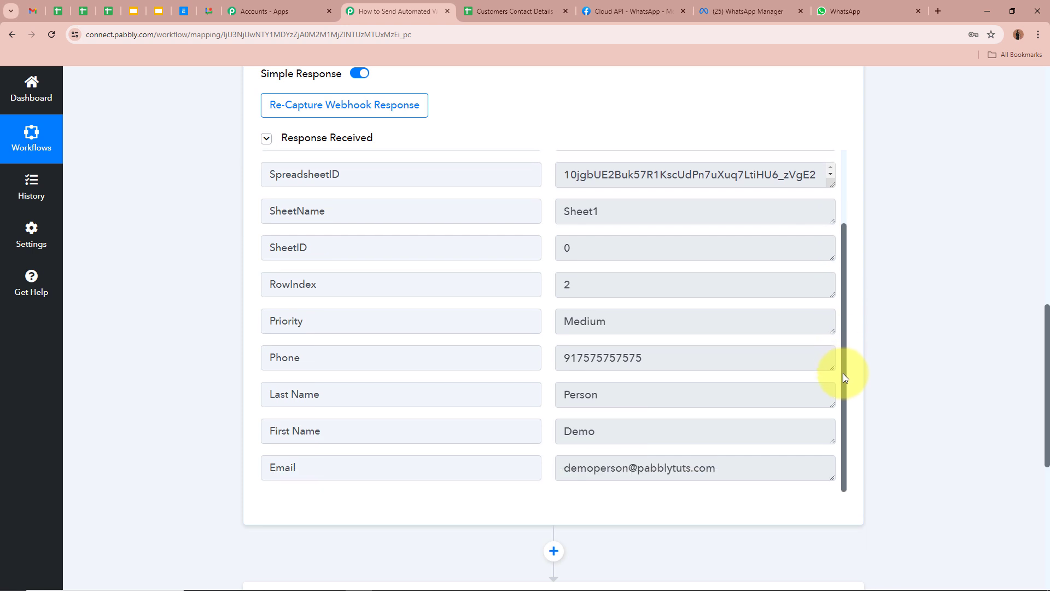
double_click(578, 431)
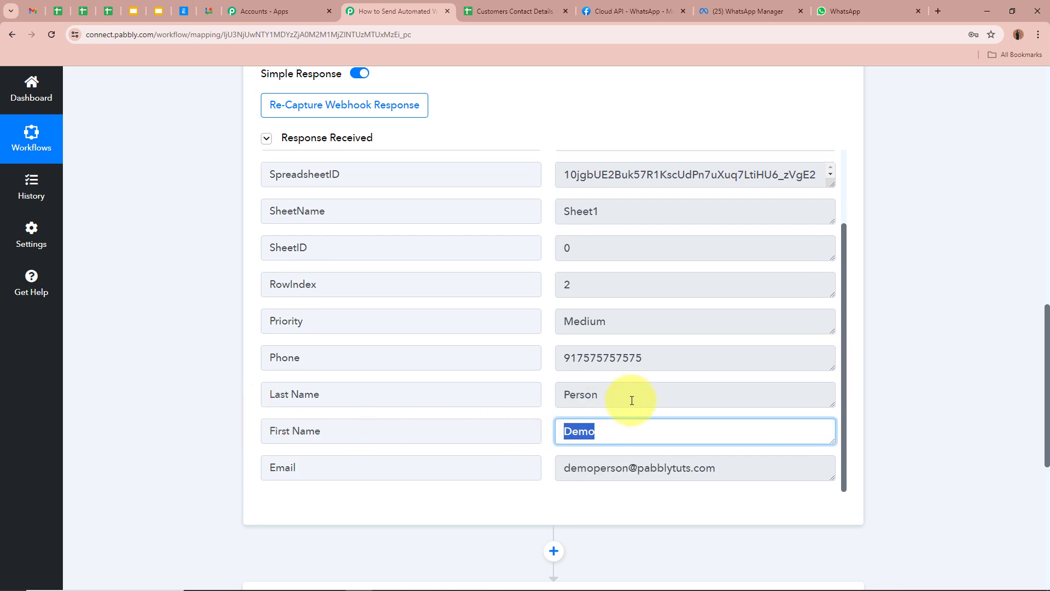
double_click(601, 395)
double_click(646, 359)
double_click(638, 323)
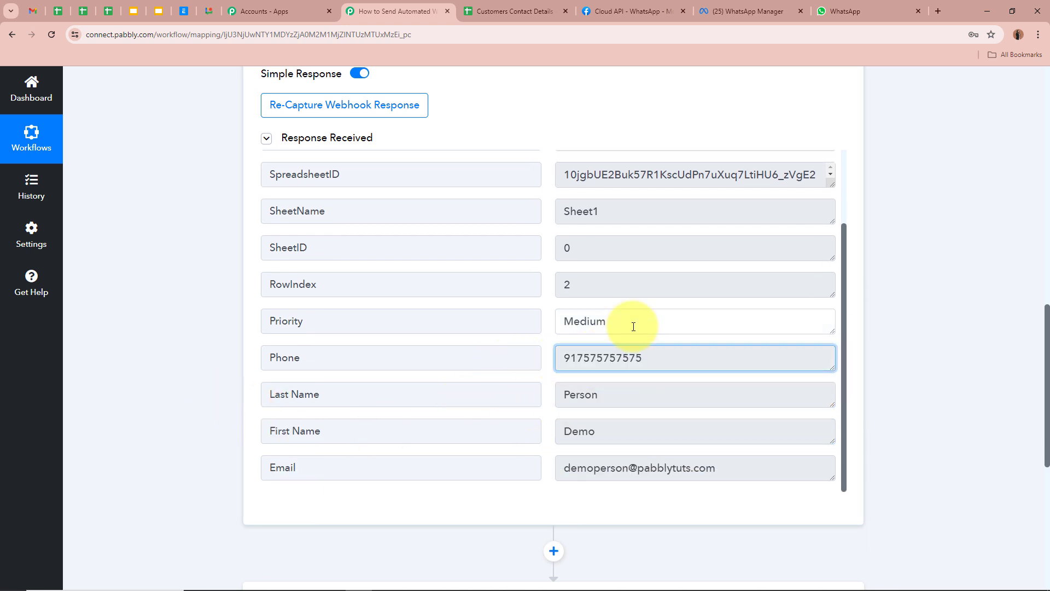
double_click(734, 468)
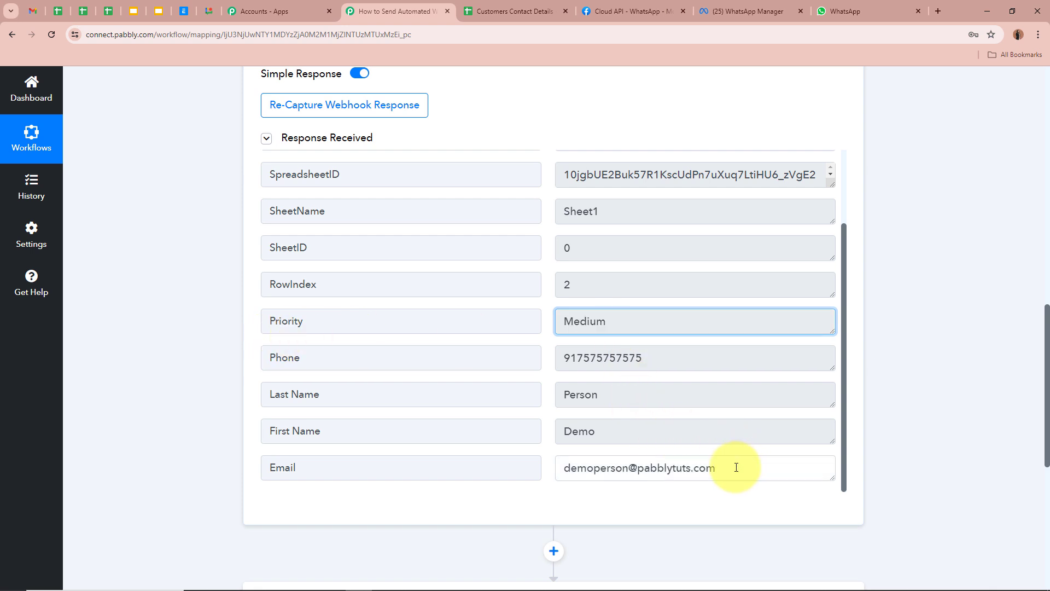
left_click(735, 471)
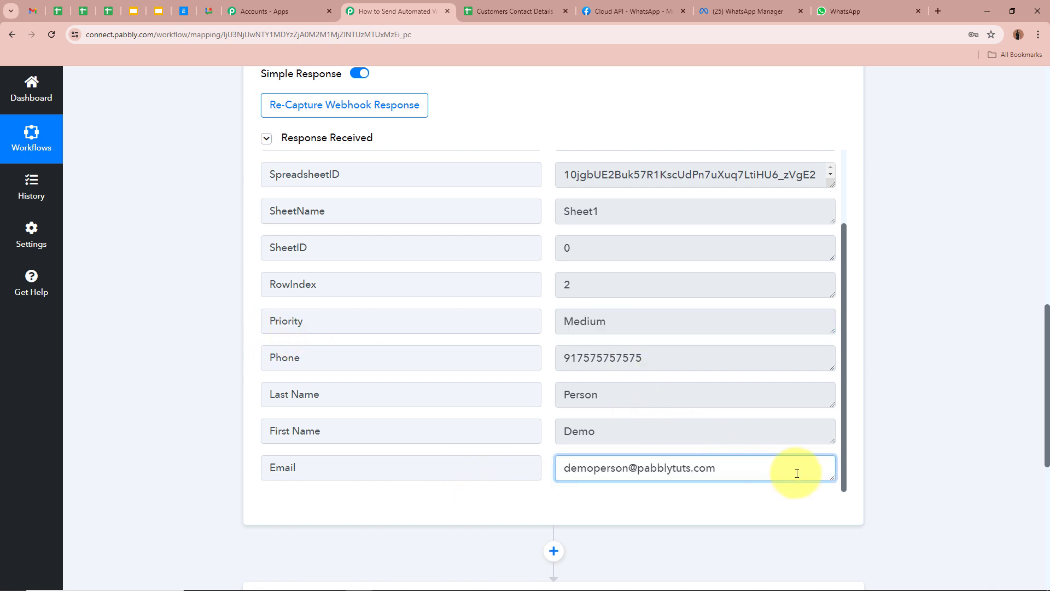
scroll(797, 472, "up", 2)
scroll(896, 342, "up", 6)
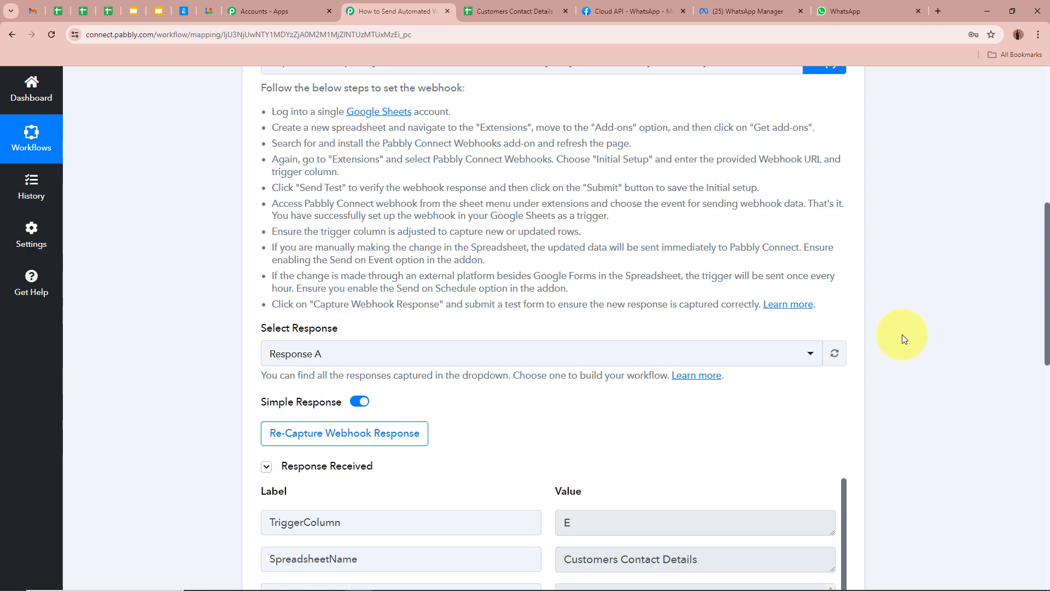
scroll(902, 339, "up", 8)
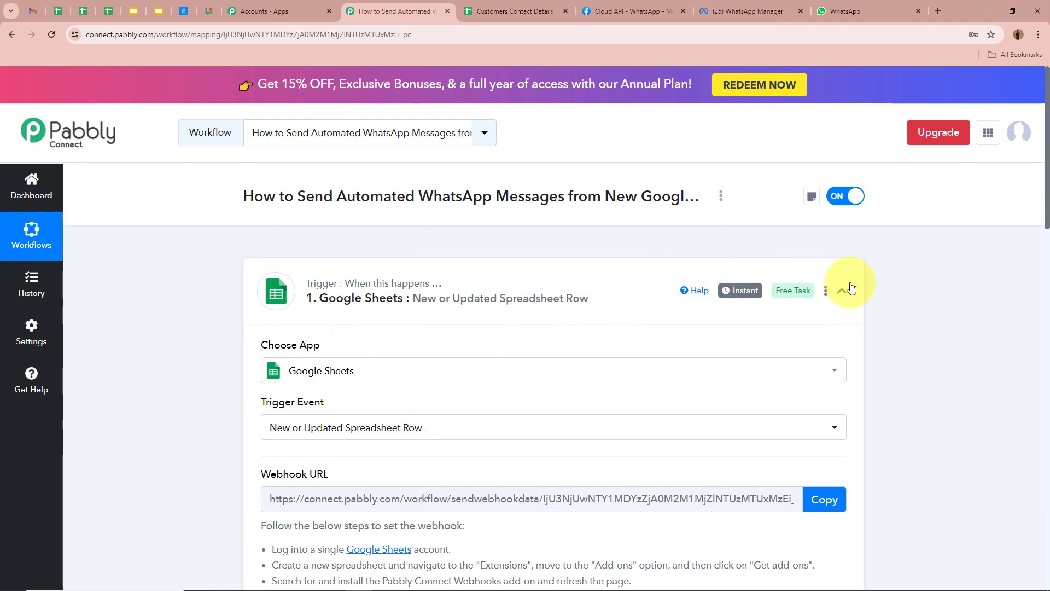
Step: Collapse the trigger step, check row 2's names in Customers Contact Details, then return to Pabbly
left_click(849, 288)
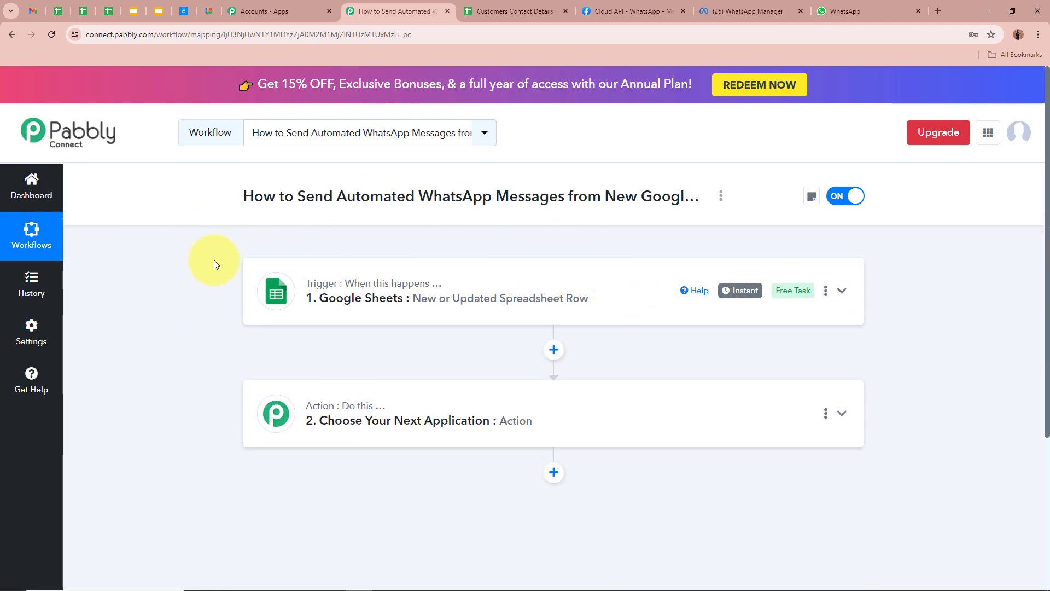
left_click(481, 11)
left_click(80, 237)
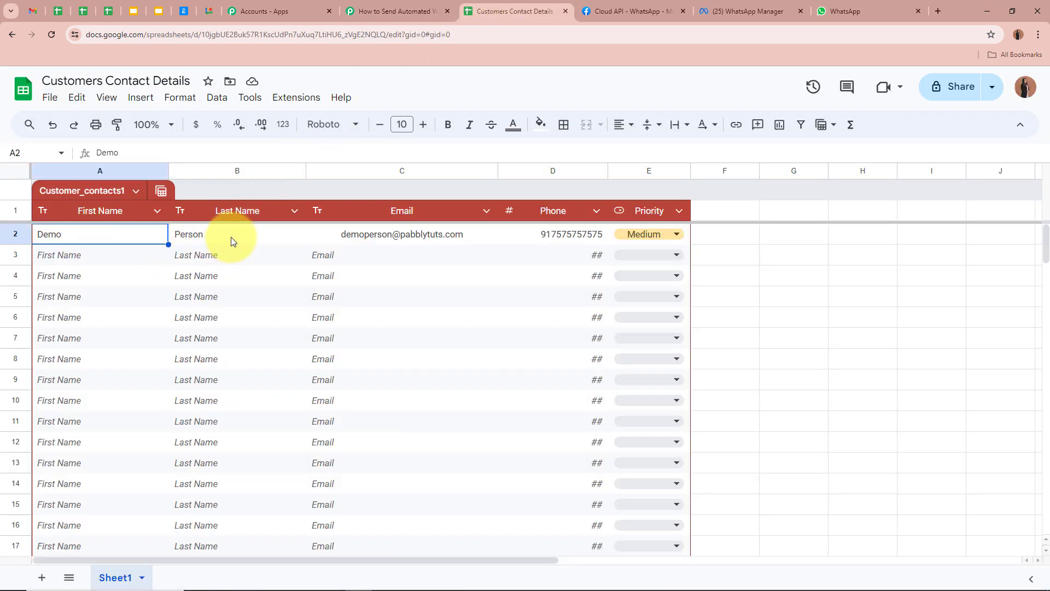
left_click(235, 237)
left_click(835, 273)
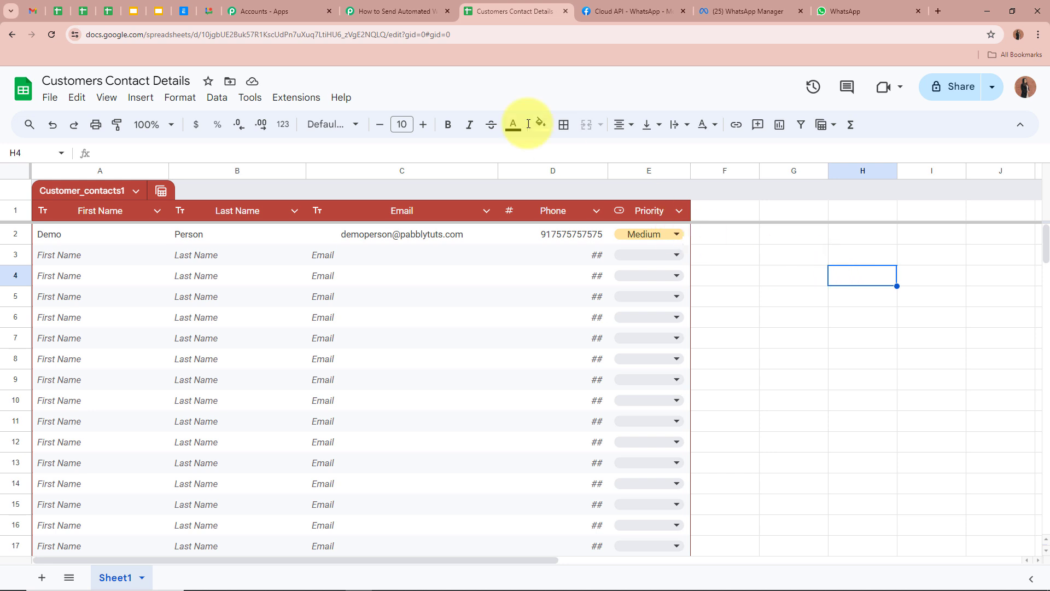
left_click(393, 11)
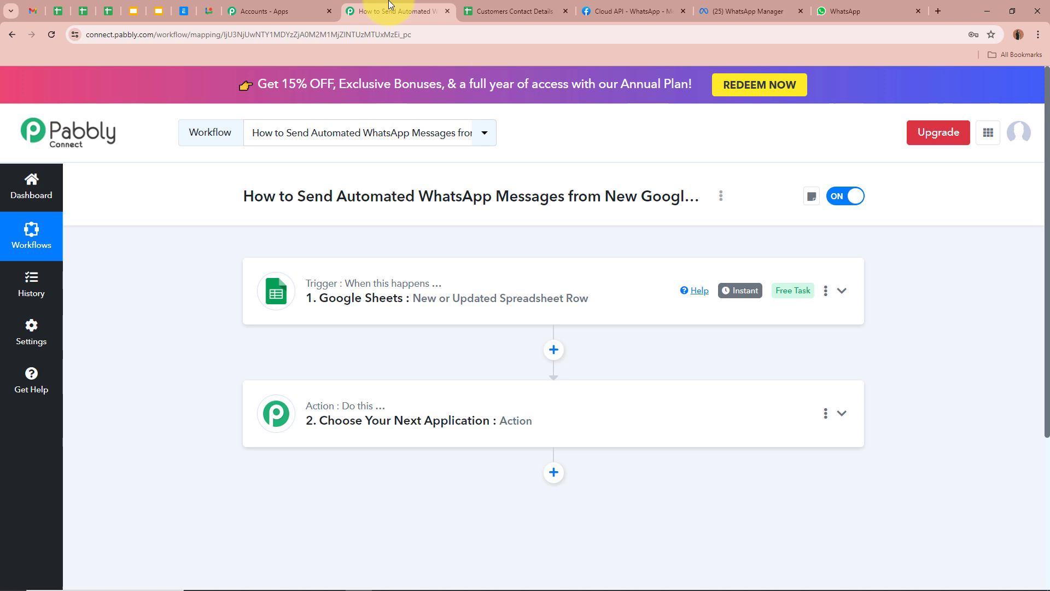
Step: Search 'Whats' in action step 2's app list and select WhatsApp Cloud API
left_click(841, 414)
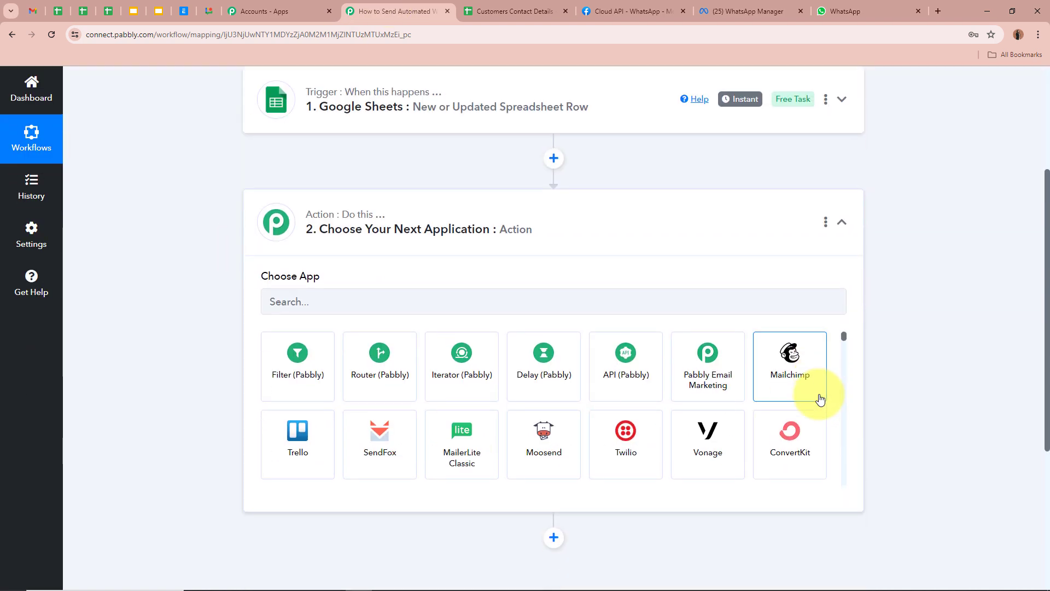
left_click(696, 310)
type("W")
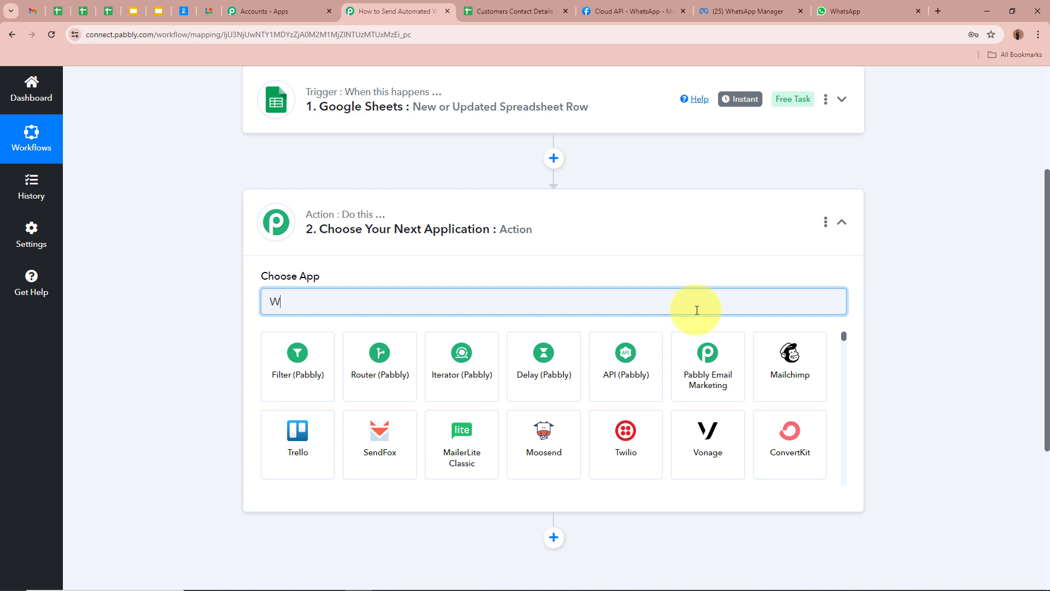
type("hats")
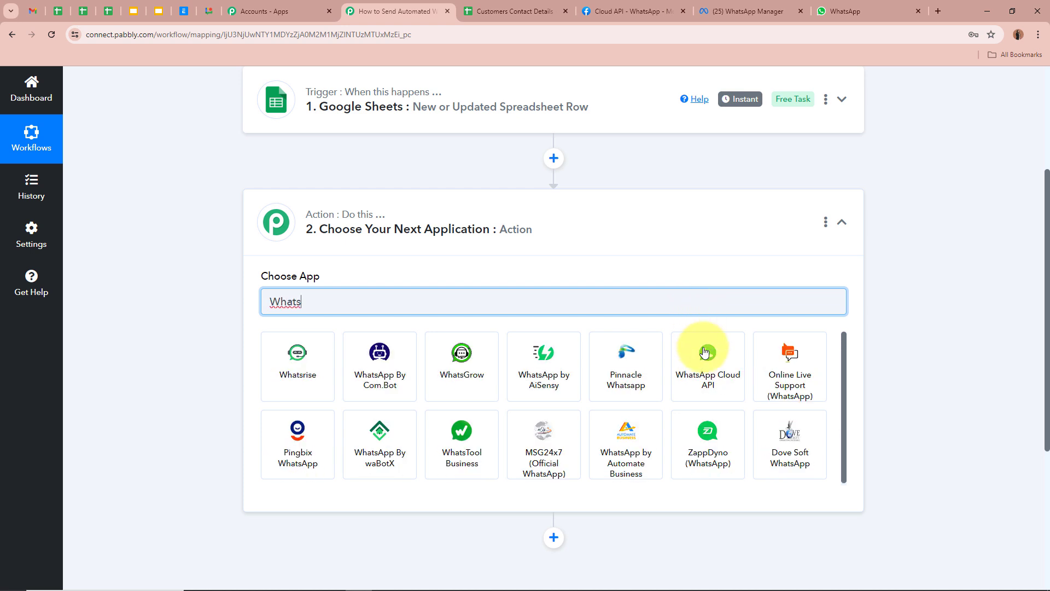
left_click(705, 356)
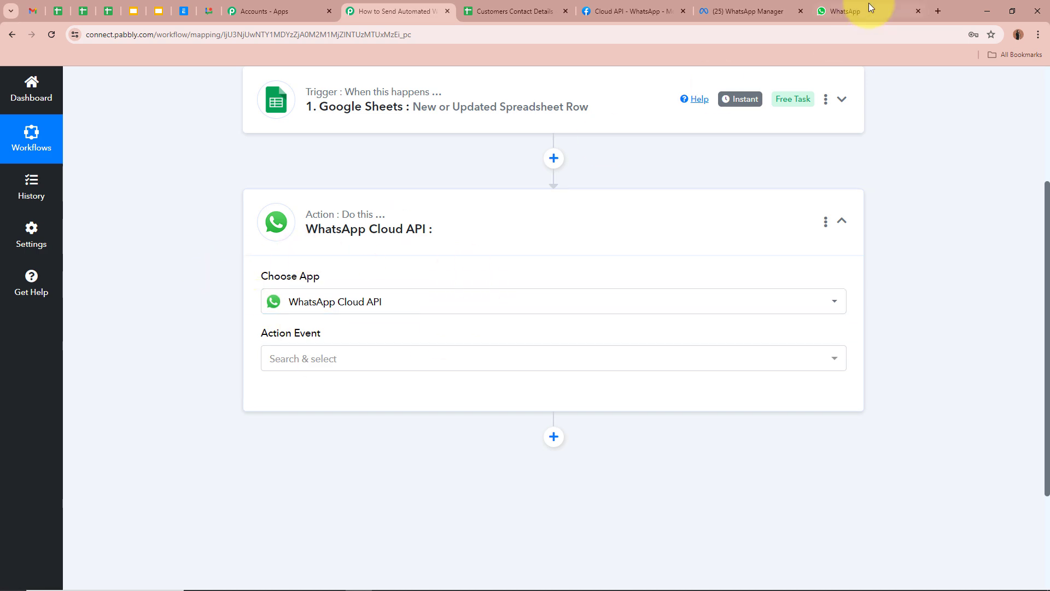
Step: Review the contacts_message_template preview in WhatsApp Manager, then return to the Pabbly workflow
left_click(744, 11)
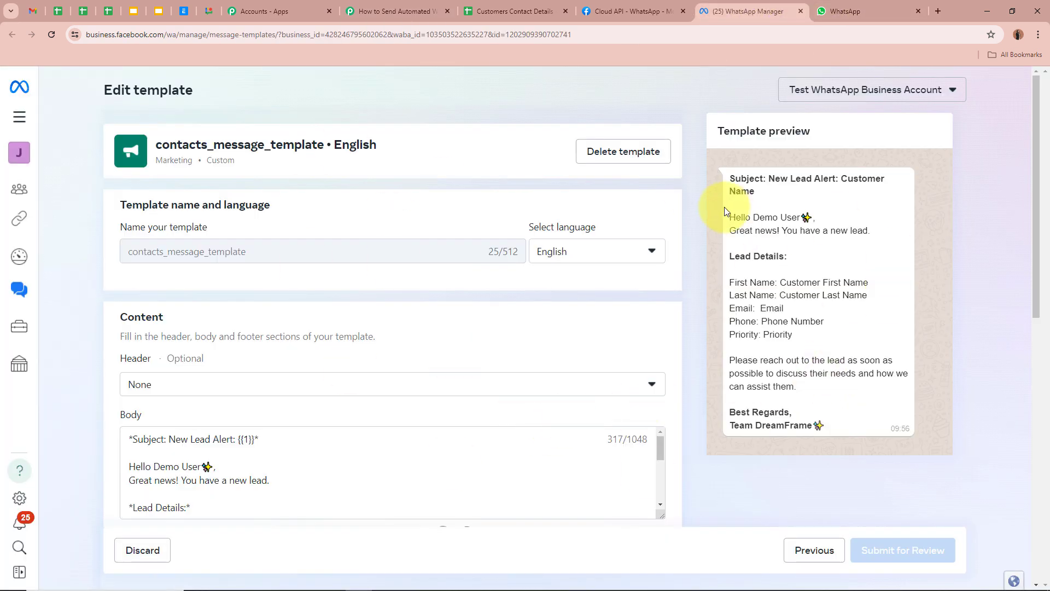
left_click_drag(730, 178, 844, 422)
left_click(847, 429)
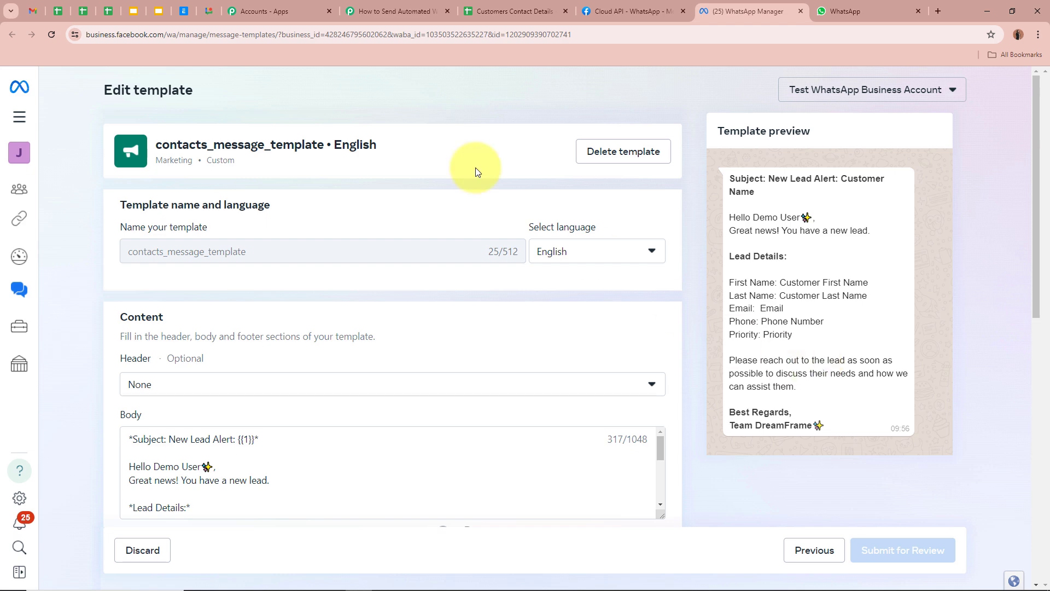
left_click(415, 10)
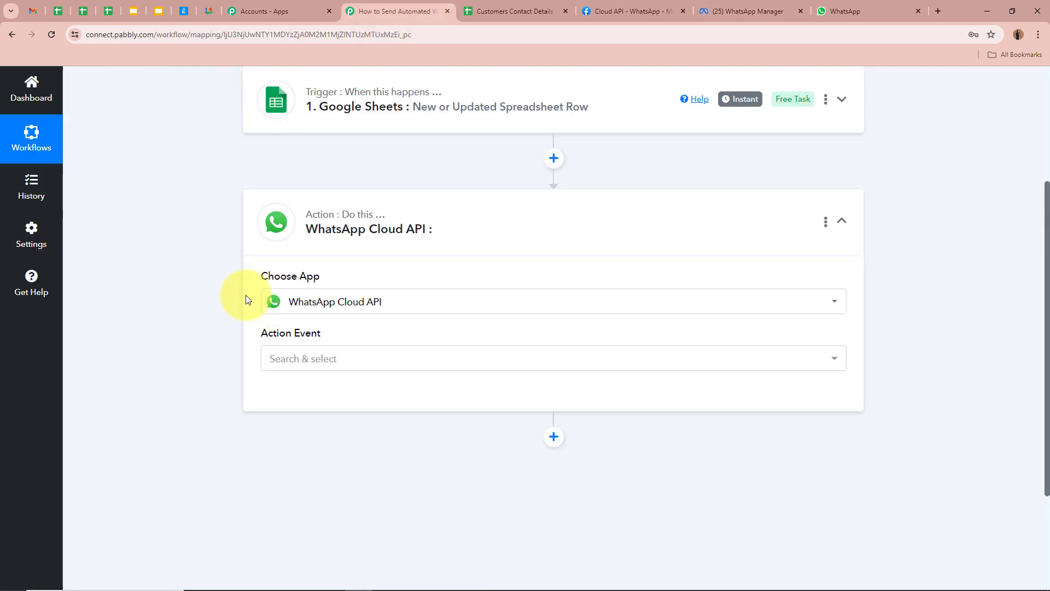
Step: Choose Send Template Message as the WhatsApp Cloud API action event
mouse_move(262, 277)
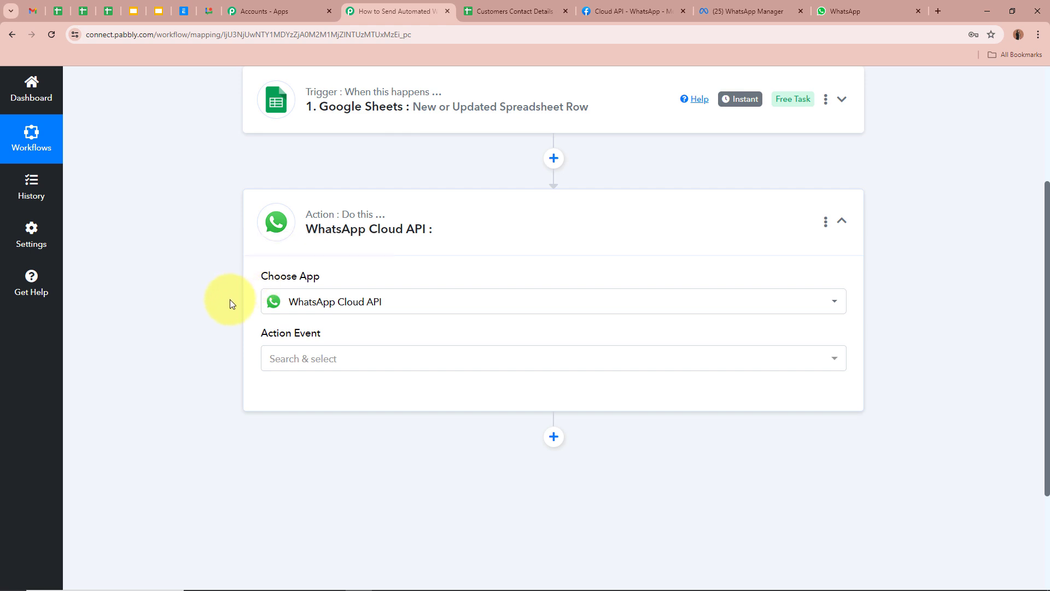
left_click(345, 359)
left_click(328, 452)
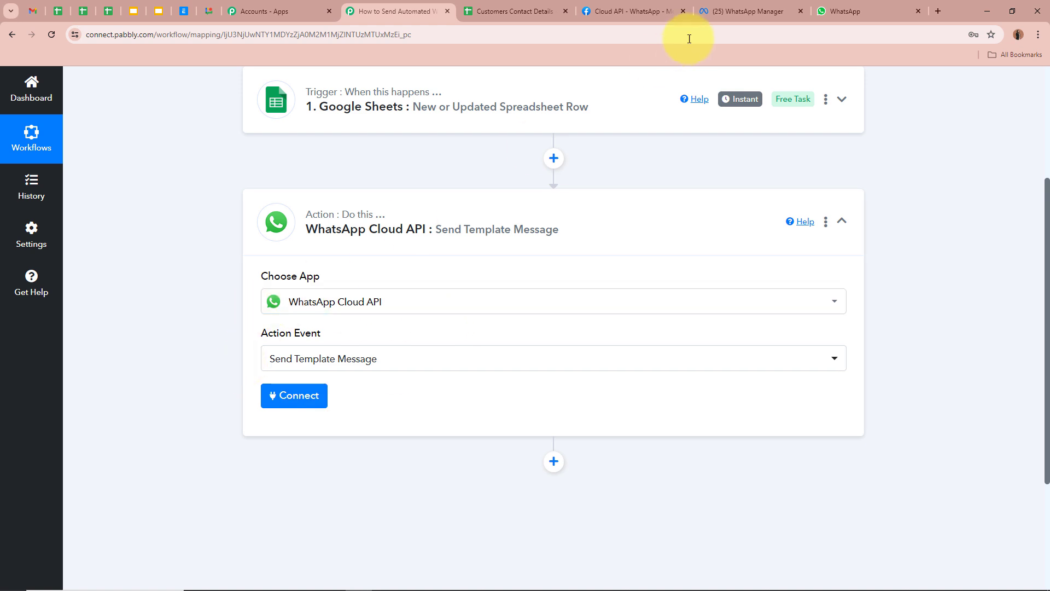
Step: Check the Lead Details line in the WhatsApp template preview, then return to the workflow
left_click(724, 10)
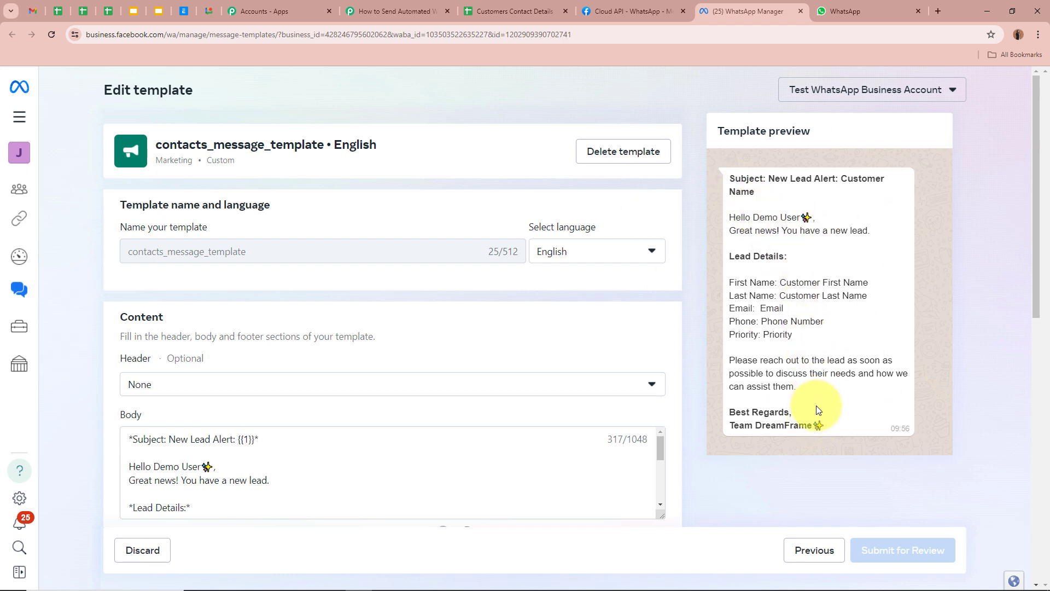
triple_click(738, 256)
left_click(794, 282)
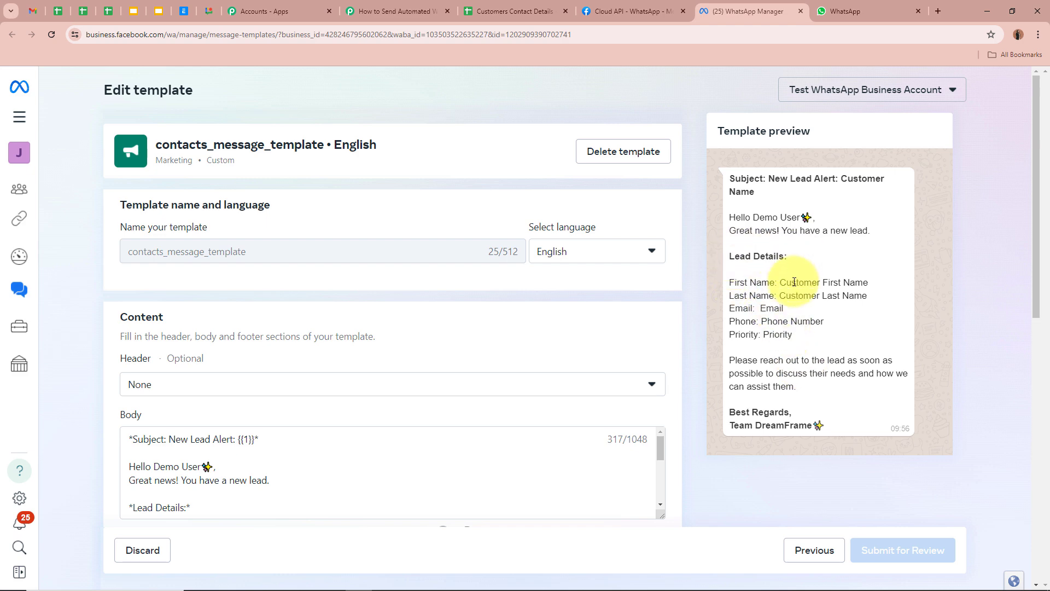
left_click(426, 11)
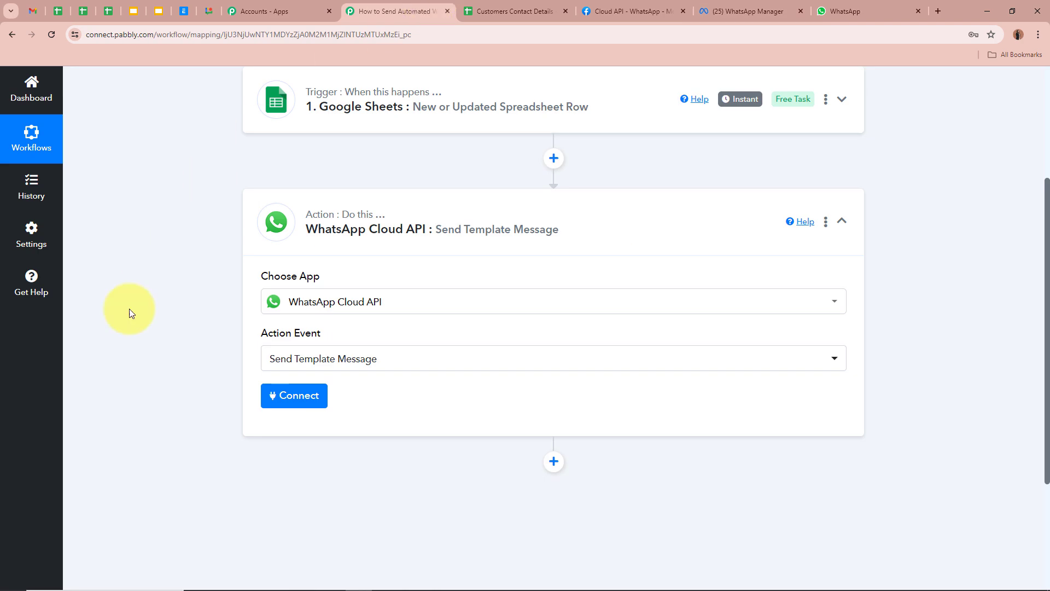
scroll(186, 361, "down", 1)
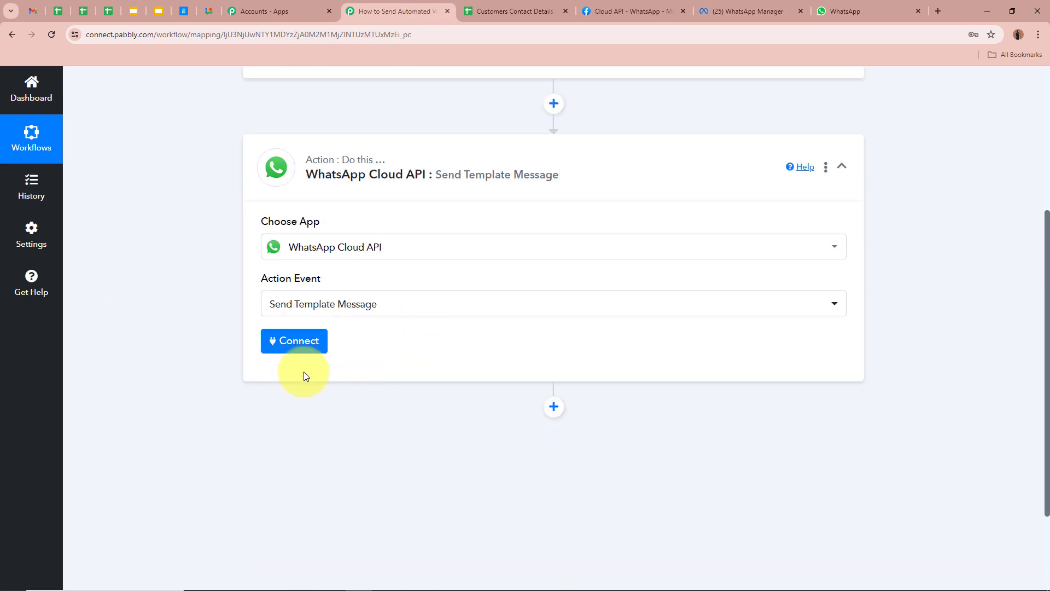
Step: Choose Connect > Add New Connection and go through the empty Token, Phone Number ID and Business Account ID fields
left_click(283, 339)
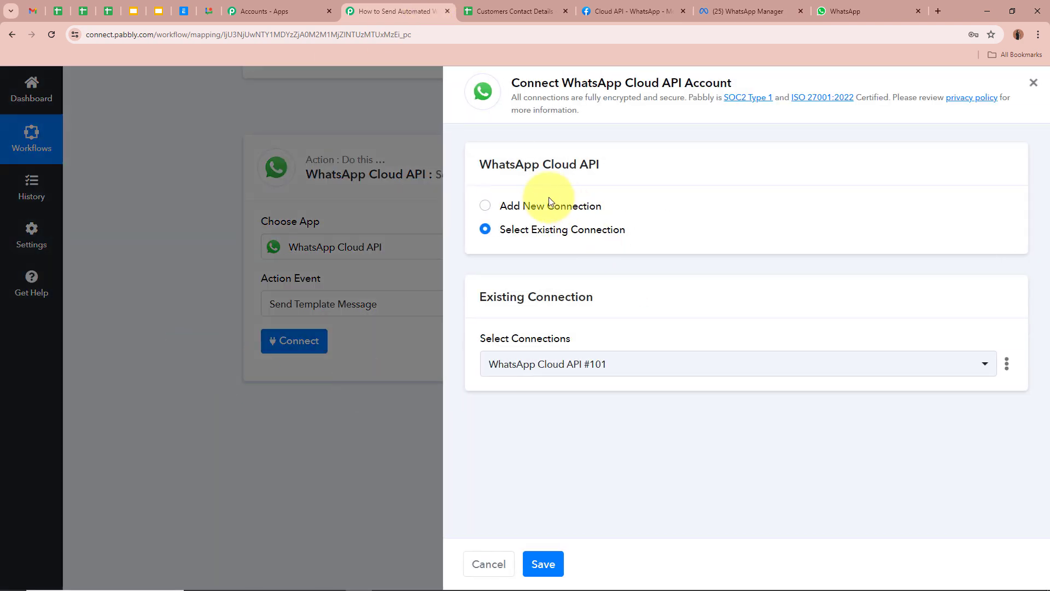
left_click(480, 206)
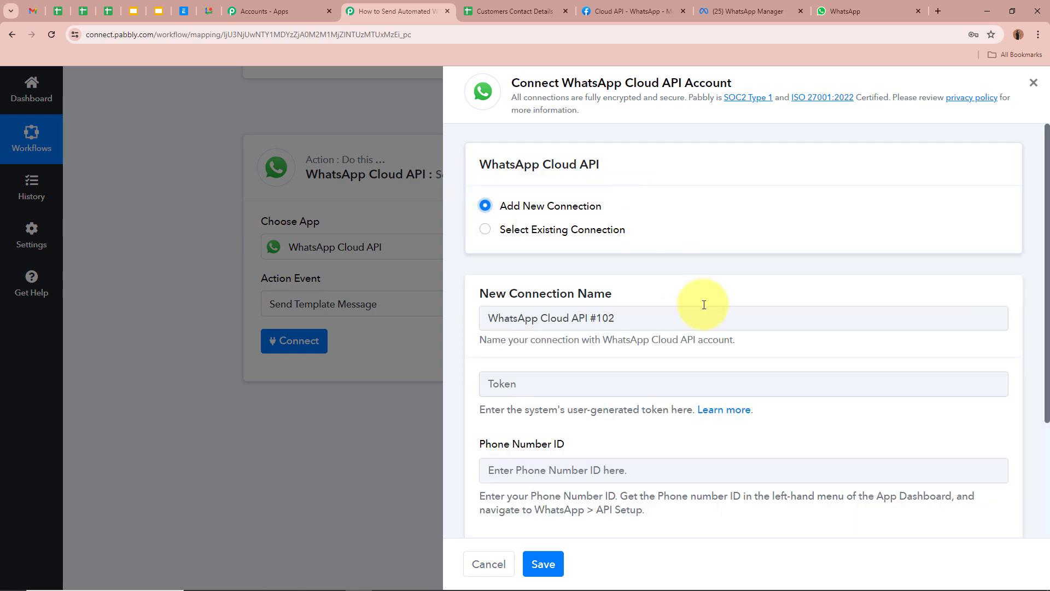
scroll(710, 317, "down", 3)
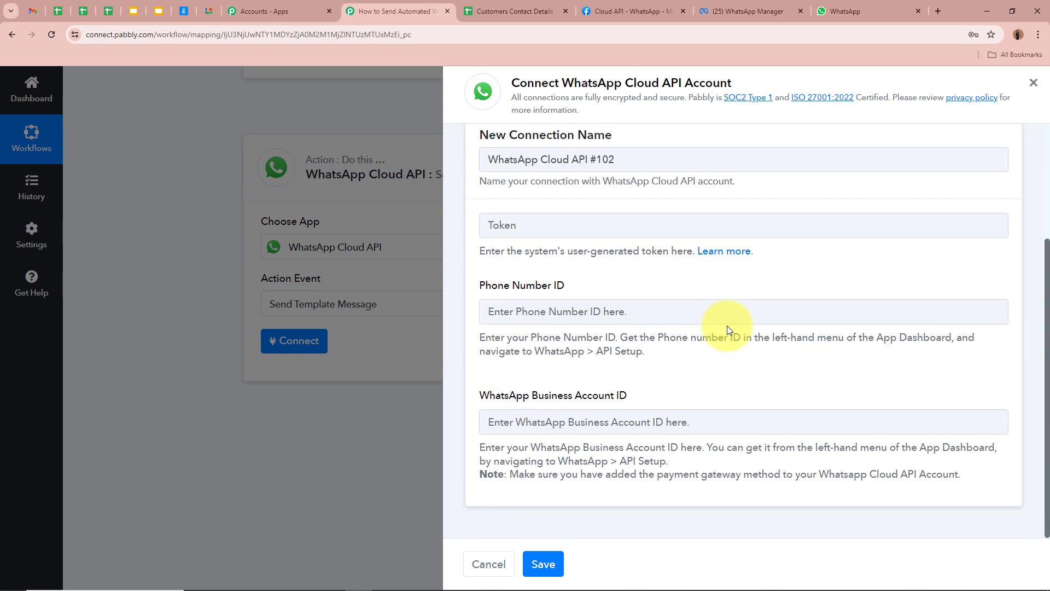
left_click(552, 228)
left_click(502, 319)
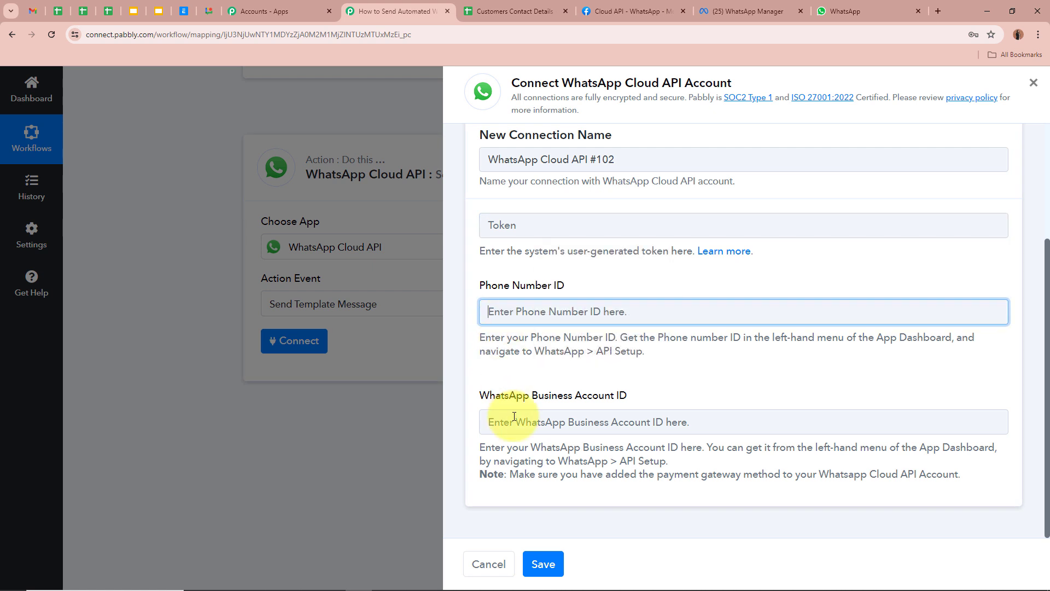
key("Tab")
left_click(497, 351)
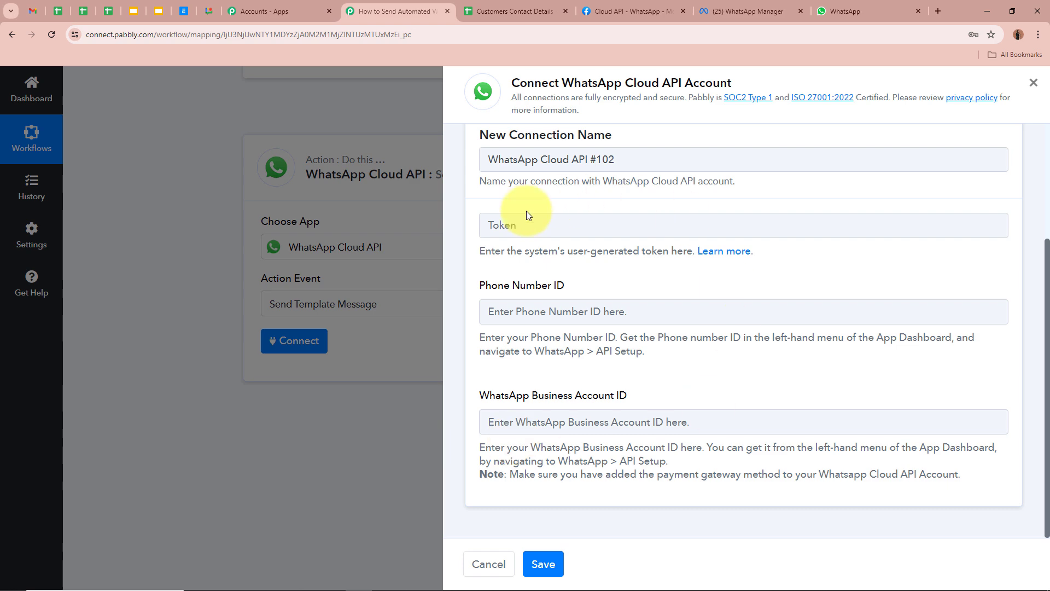
Step: Open the token field's Learn more link to the WhatsApp Cloud API forum thread
left_click(737, 251)
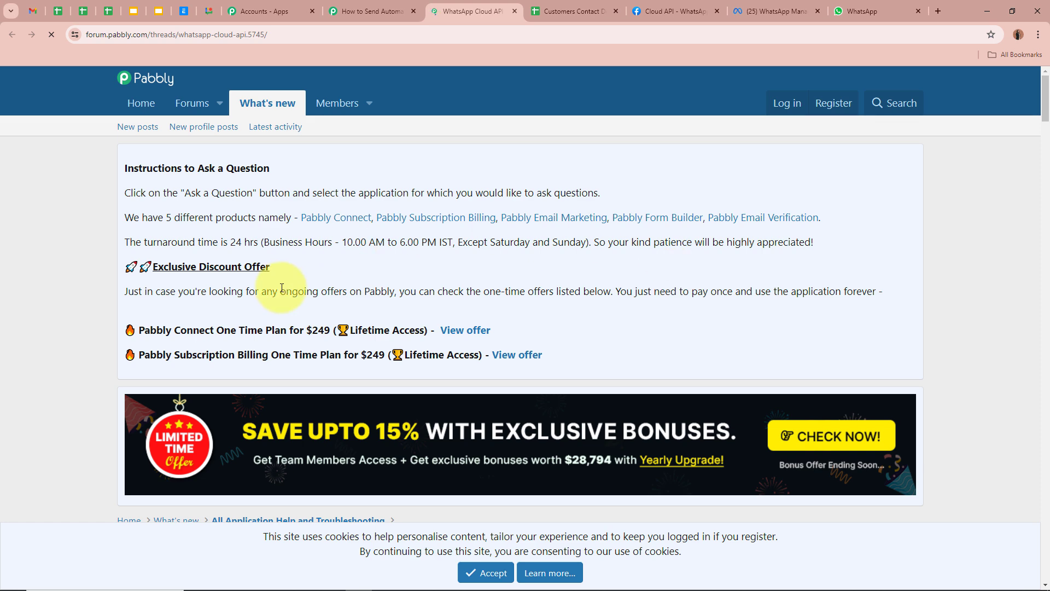
scroll(282, 289, "down", 6)
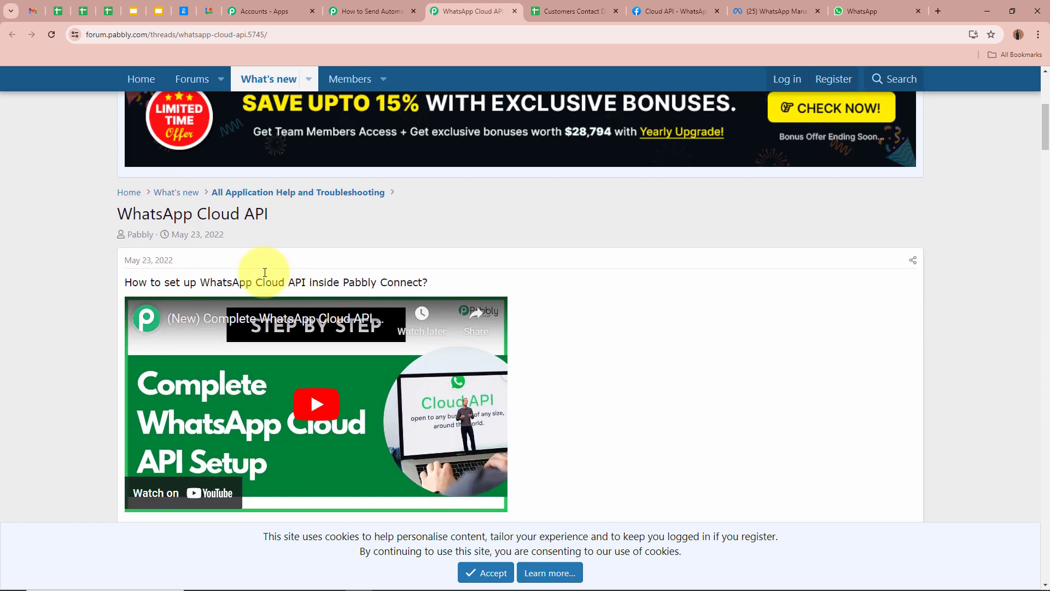
left_click_drag(116, 217, 305, 214)
left_click(309, 213)
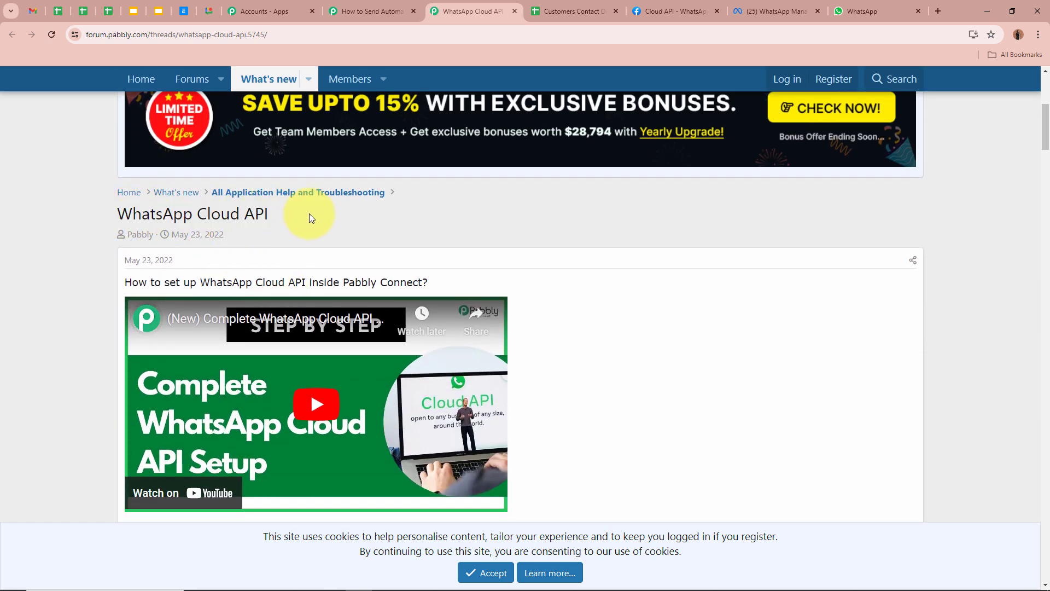
scroll(304, 216, "down", 1)
left_click_drag(125, 227, 436, 224)
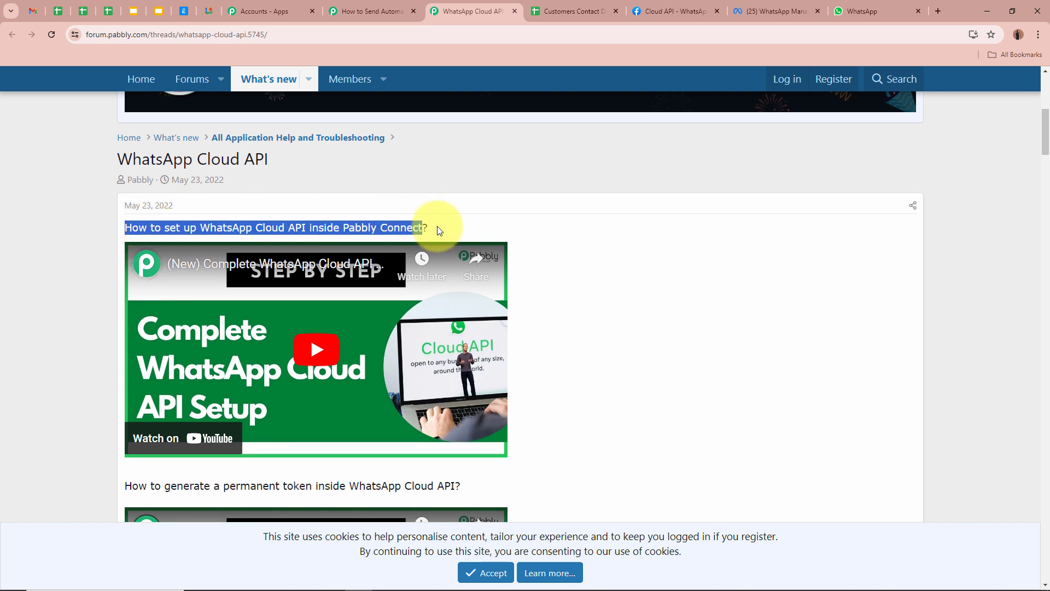
left_click(78, 237)
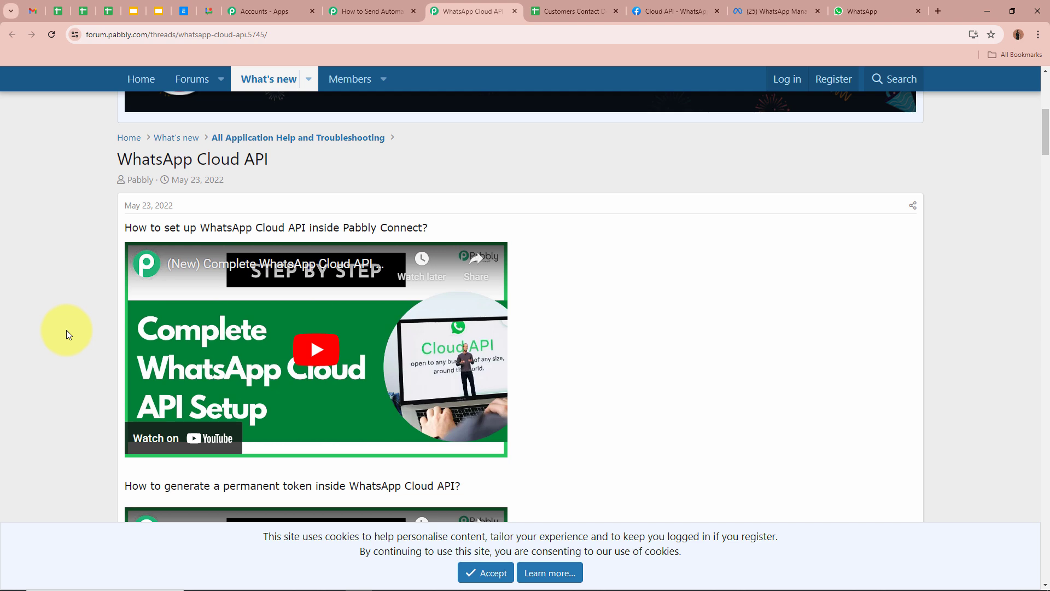
Step: Scroll further down the thread to the permanent token video guide
left_click(362, 11)
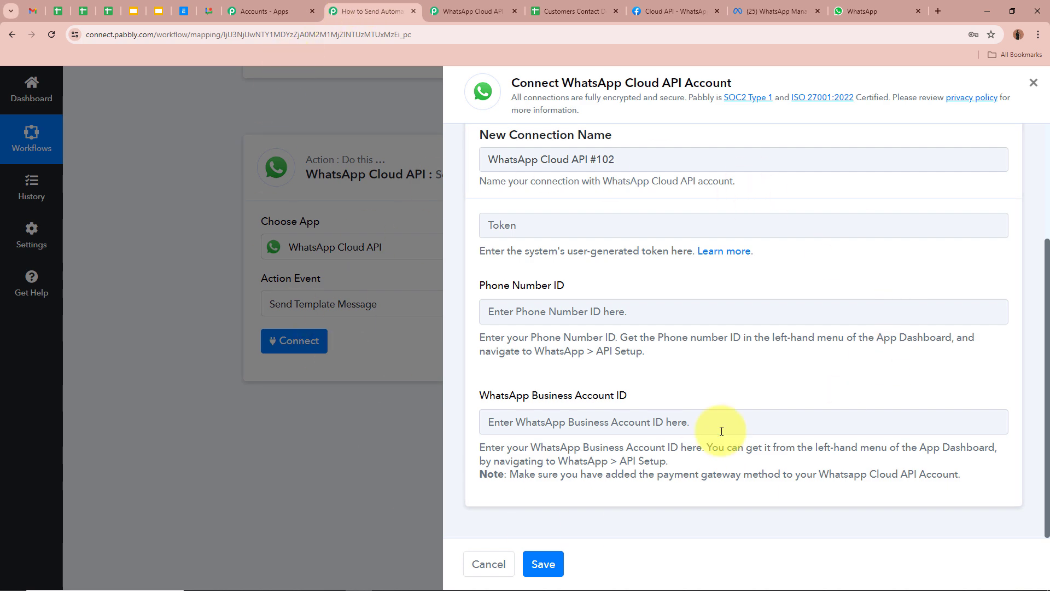
left_click(490, 11)
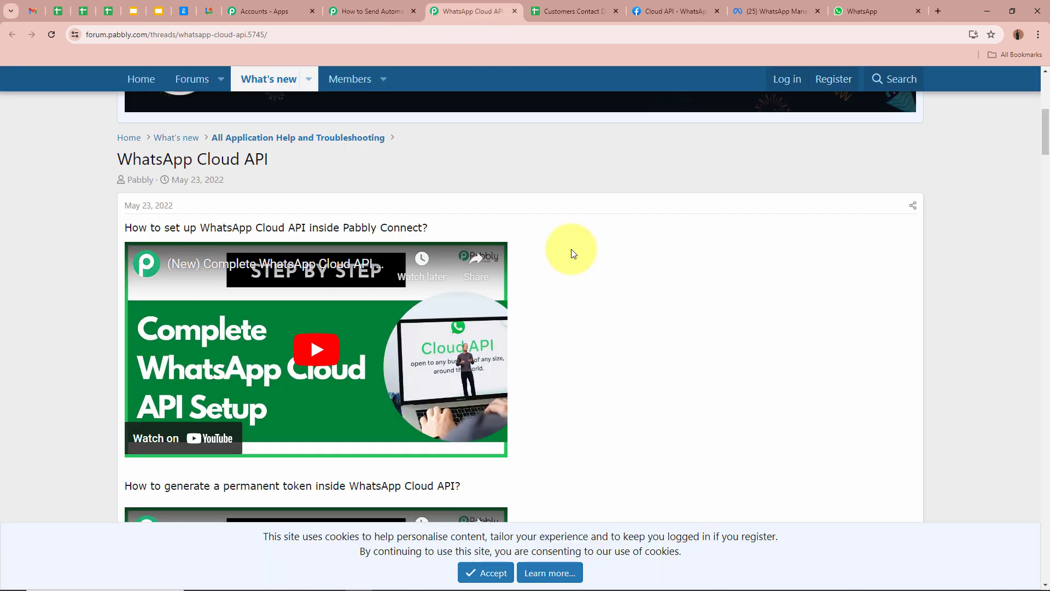
scroll(678, 378, "down", 3)
scroll(678, 378, "down", 2)
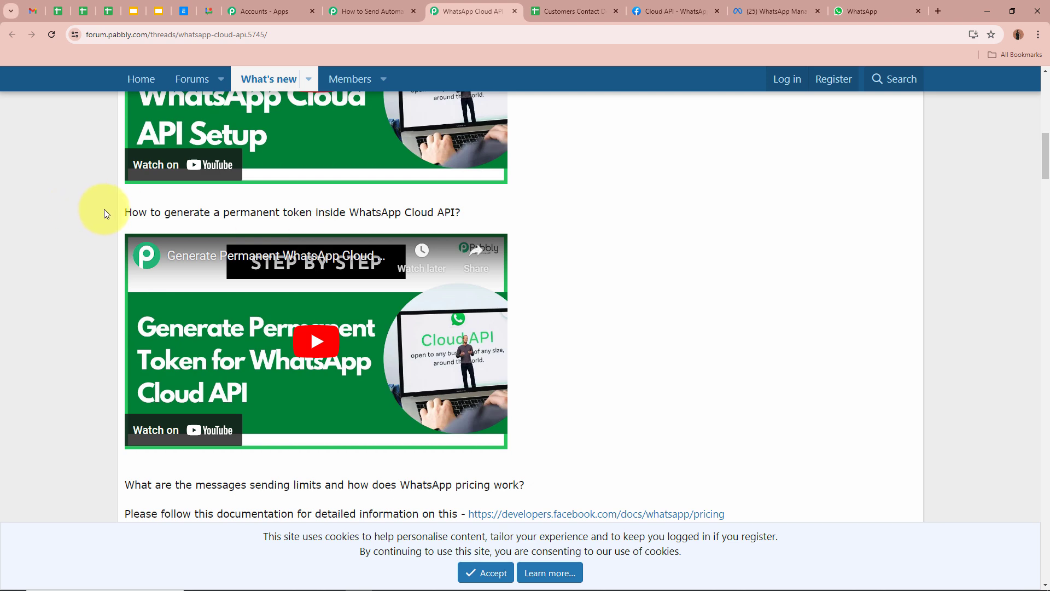
left_click_drag(132, 212, 468, 217)
left_click(552, 208)
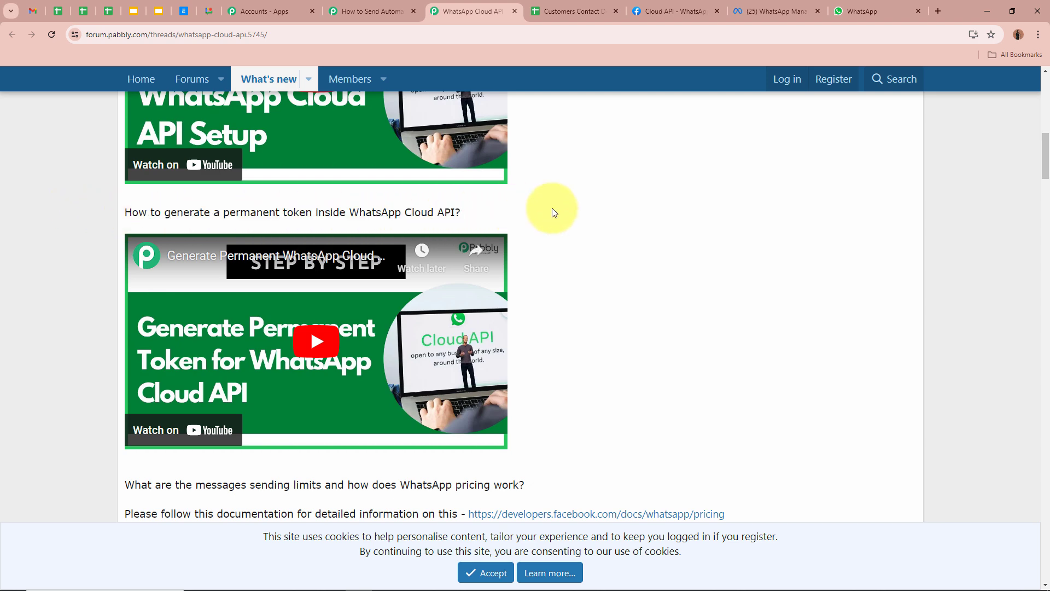
left_click(682, 12)
left_click_drag(308, 280, 429, 277)
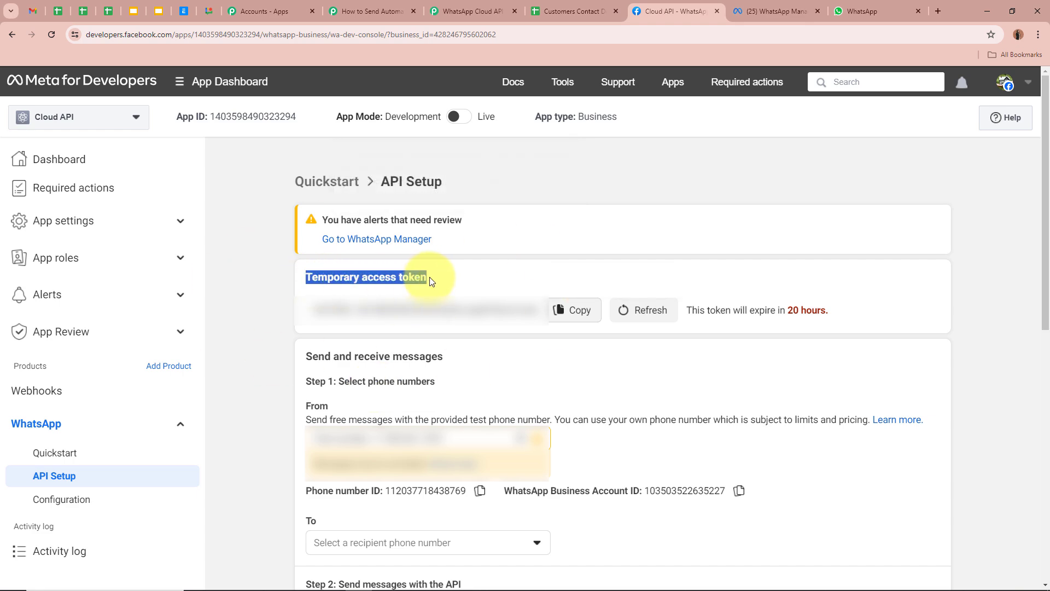
left_click(263, 277)
left_click(467, 11)
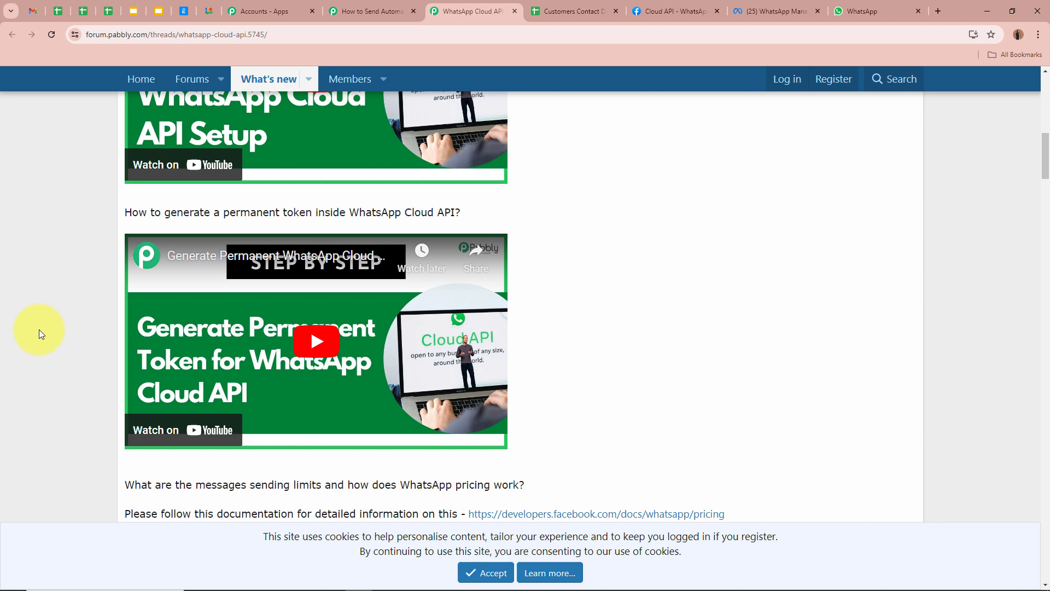
scroll(39, 329, "down", 10)
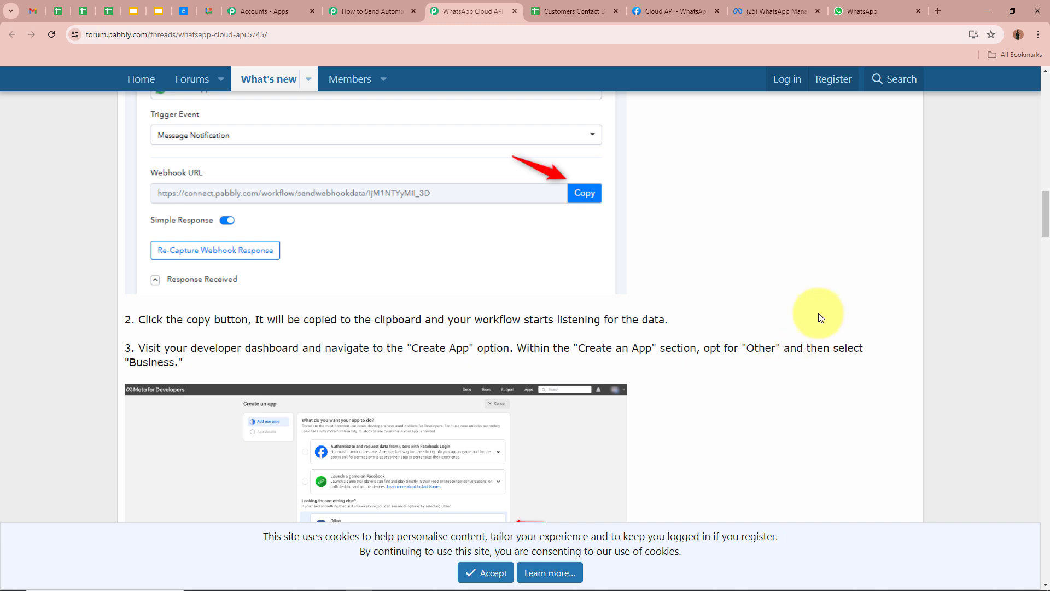
scroll(765, 295, "up", 10)
scroll(778, 291, "up", 8)
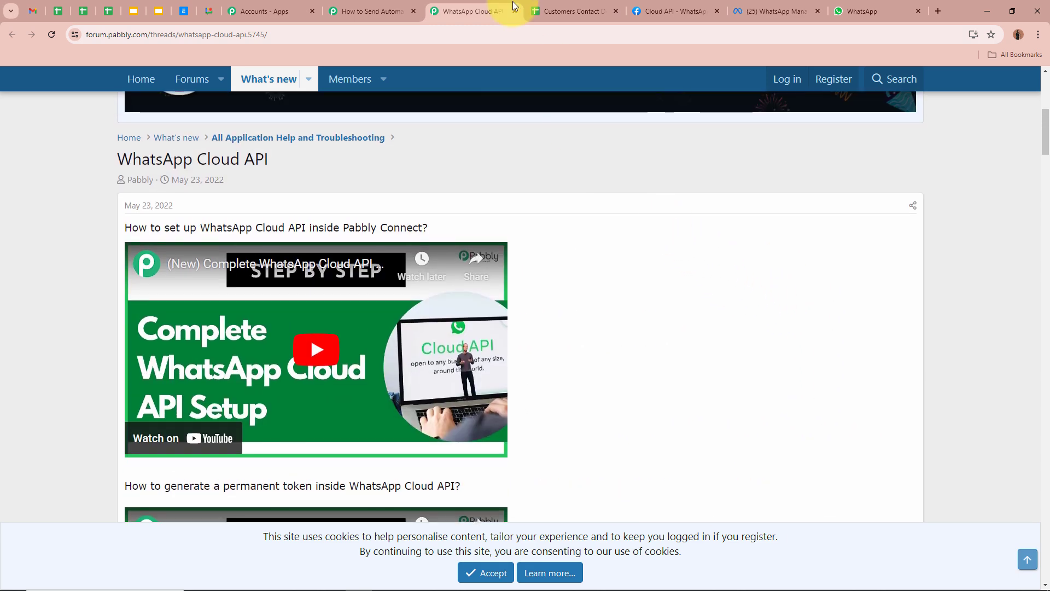
Step: Copy the temporary access token from Meta's API Setup page into the connection's Token field
left_click(513, 11)
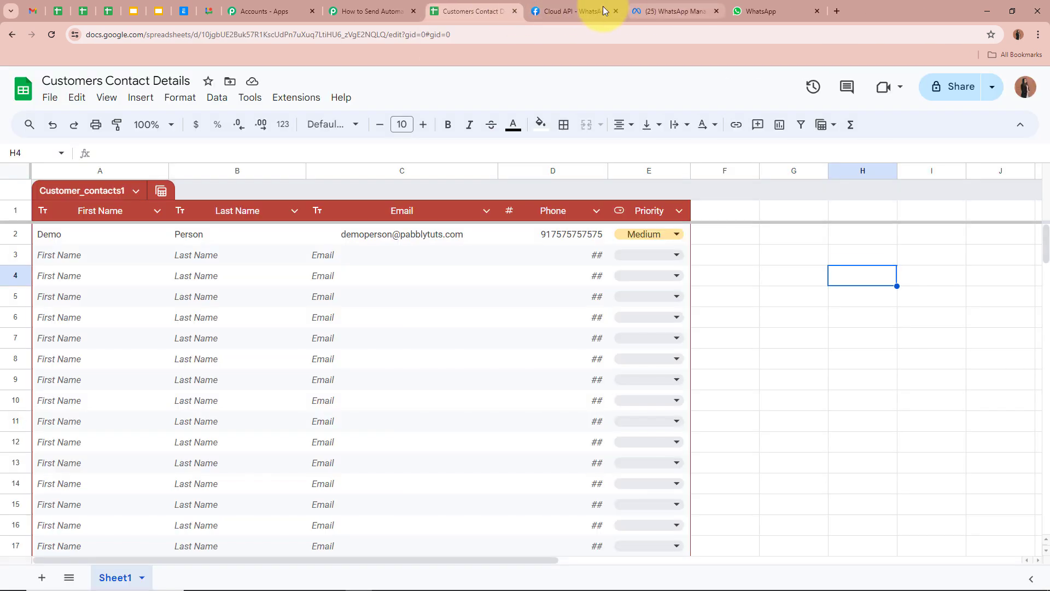
left_click(585, 10)
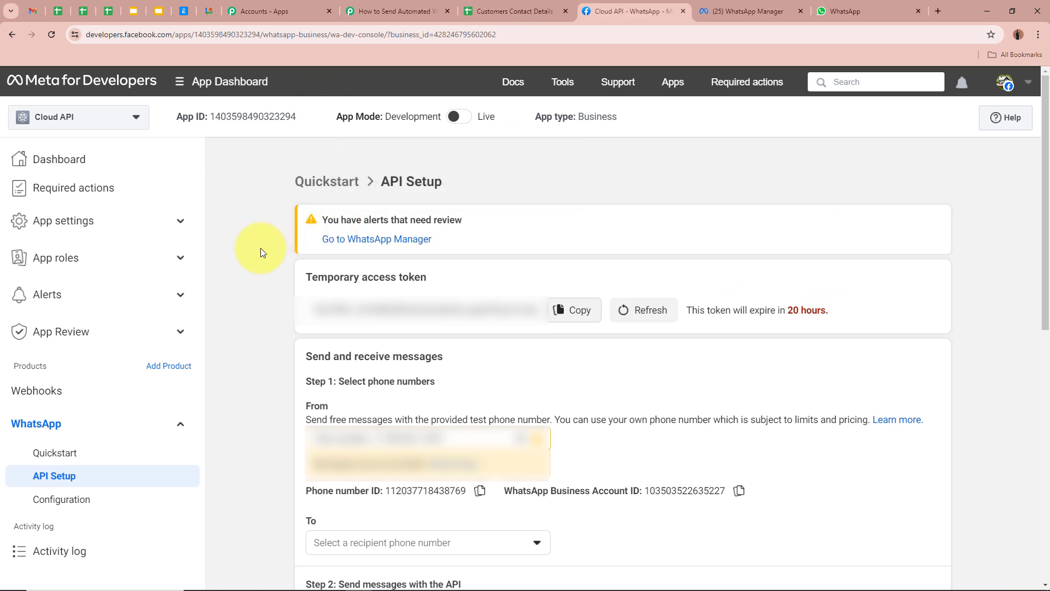
left_click_drag(386, 182, 481, 182)
left_click(482, 182)
left_click_drag(307, 276, 438, 276)
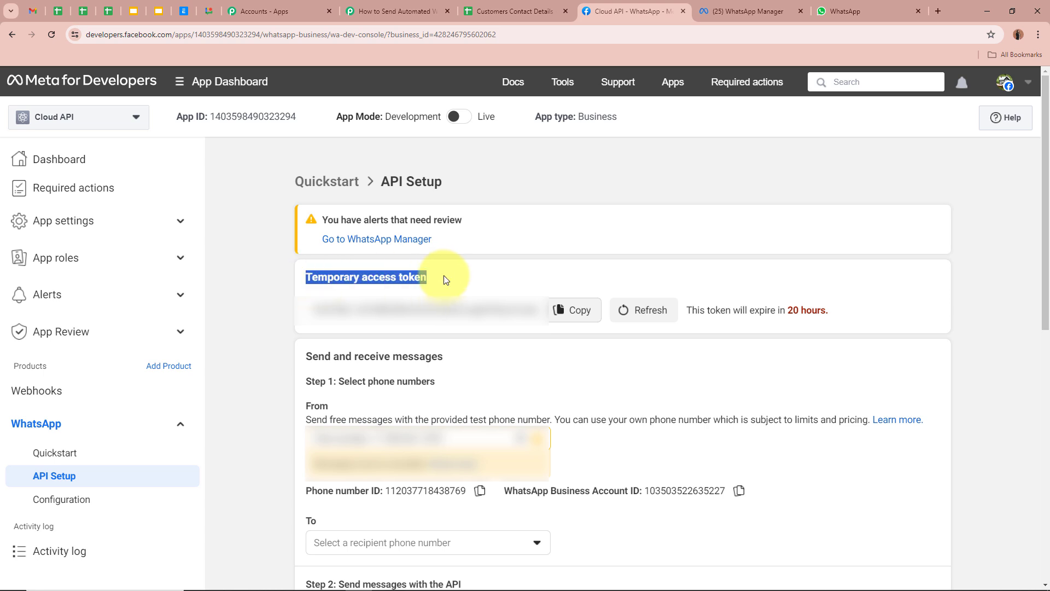
left_click(446, 279)
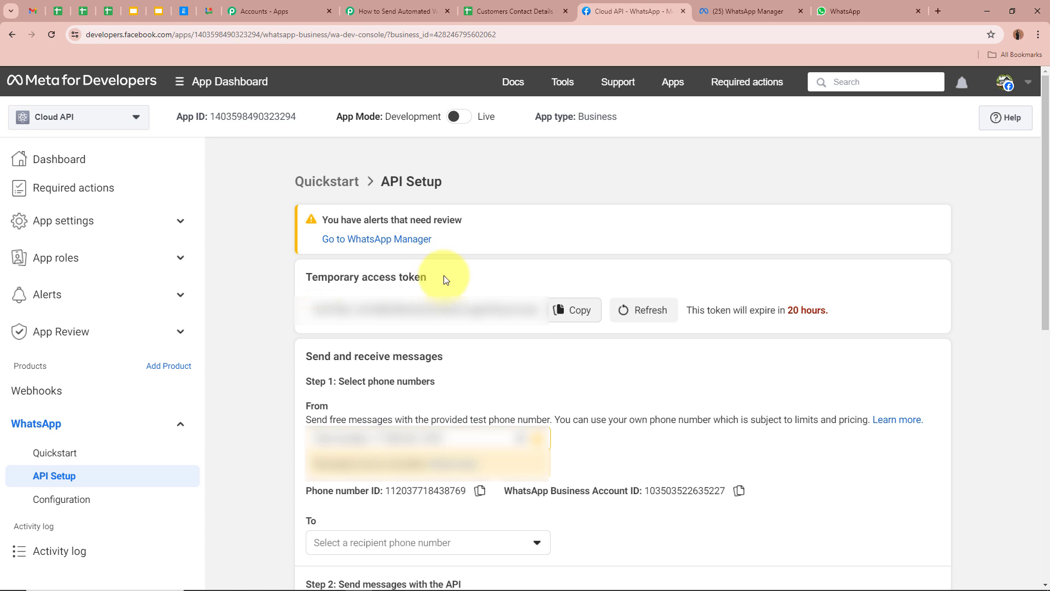
left_click(411, 16)
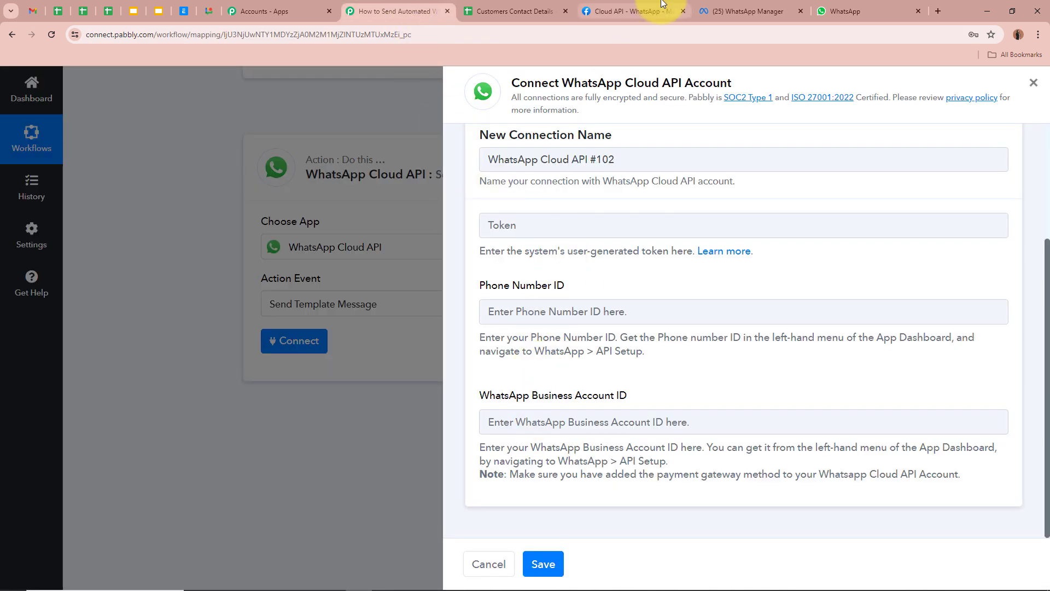
left_click(629, 12)
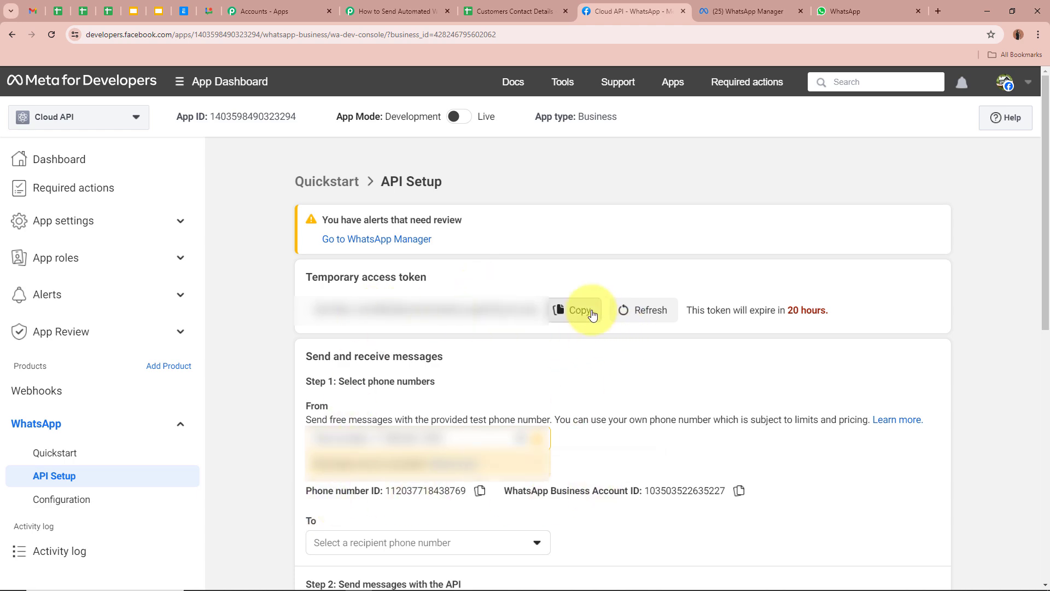
left_click(575, 310)
left_click(397, 11)
left_click(621, 223)
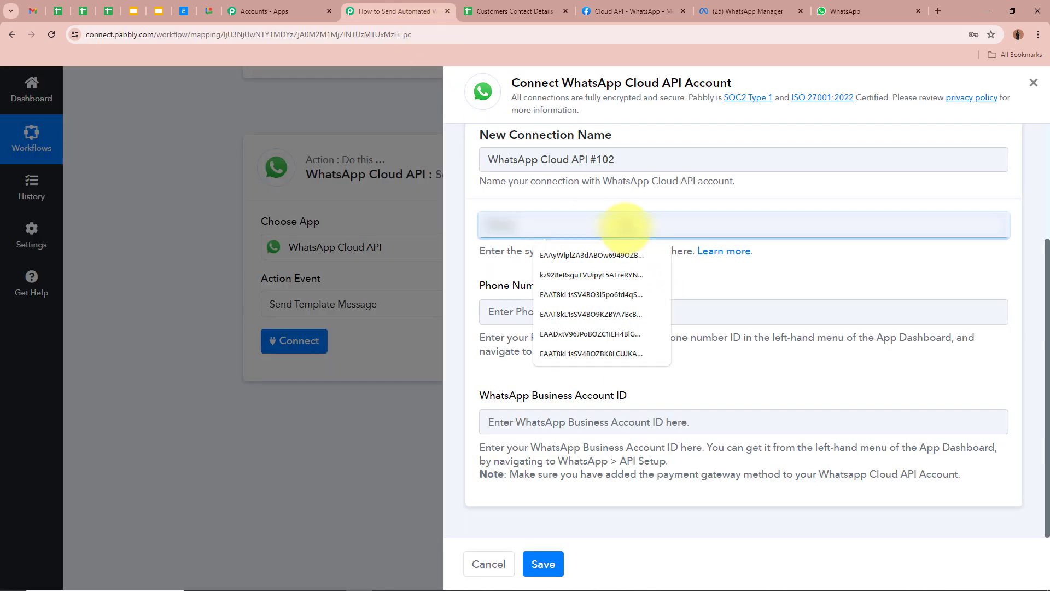
key("ctrl+v")
Step: Paste Meta's Phone Number ID and WhatsApp Business Account ID into the connection, then save it
left_click(604, 311)
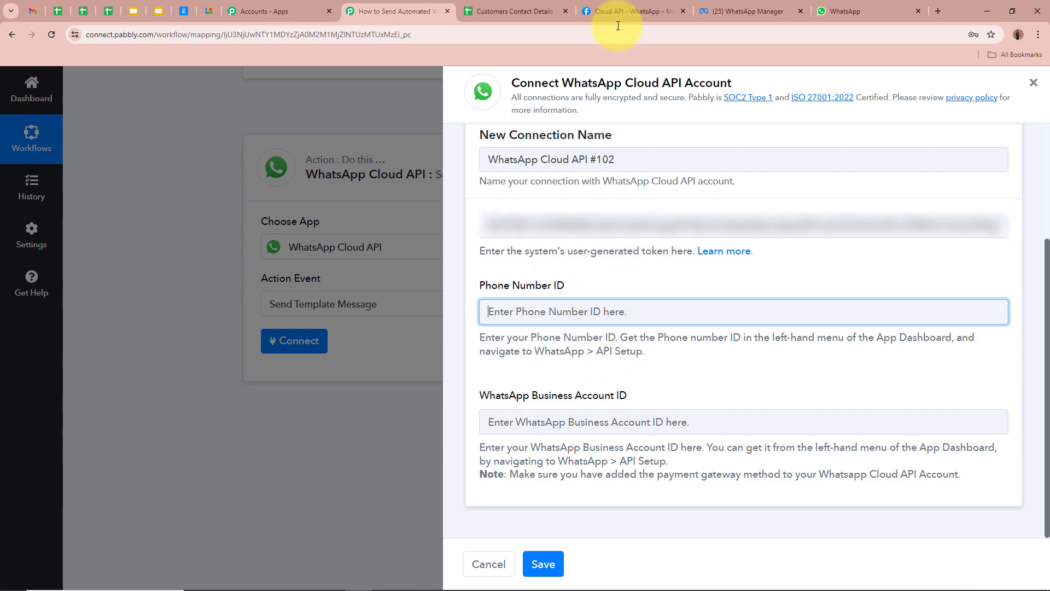
left_click(627, 11)
left_click(480, 490)
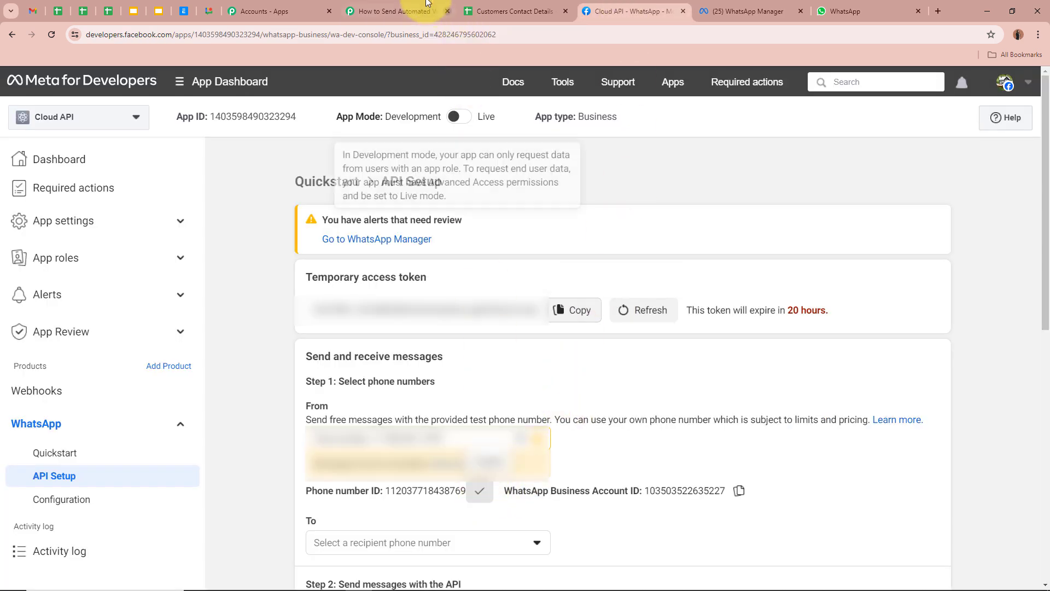
left_click(397, 11)
key("ctrl+v")
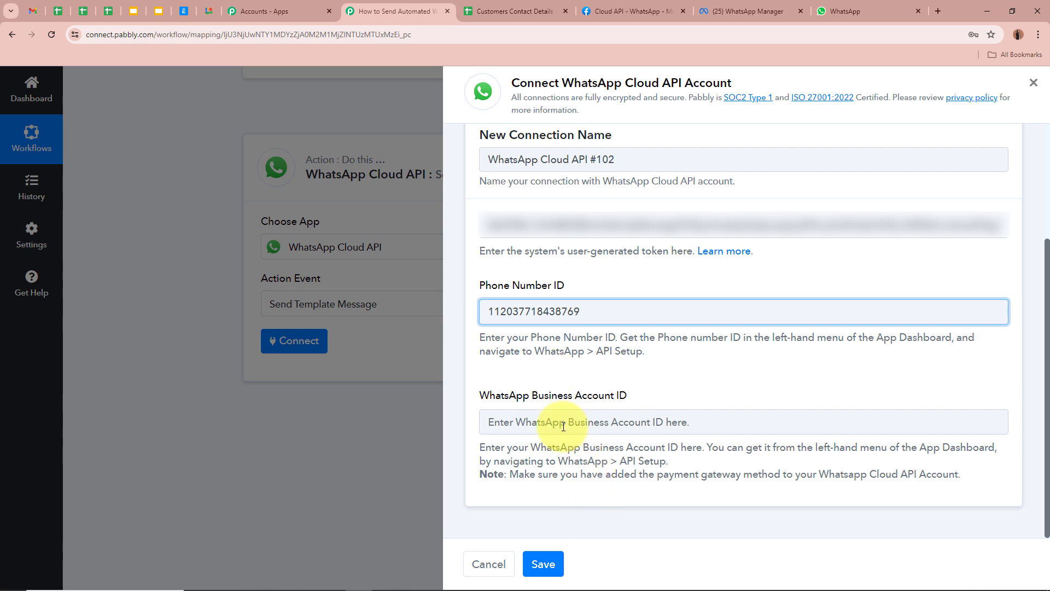
left_click(580, 423)
left_click(604, 11)
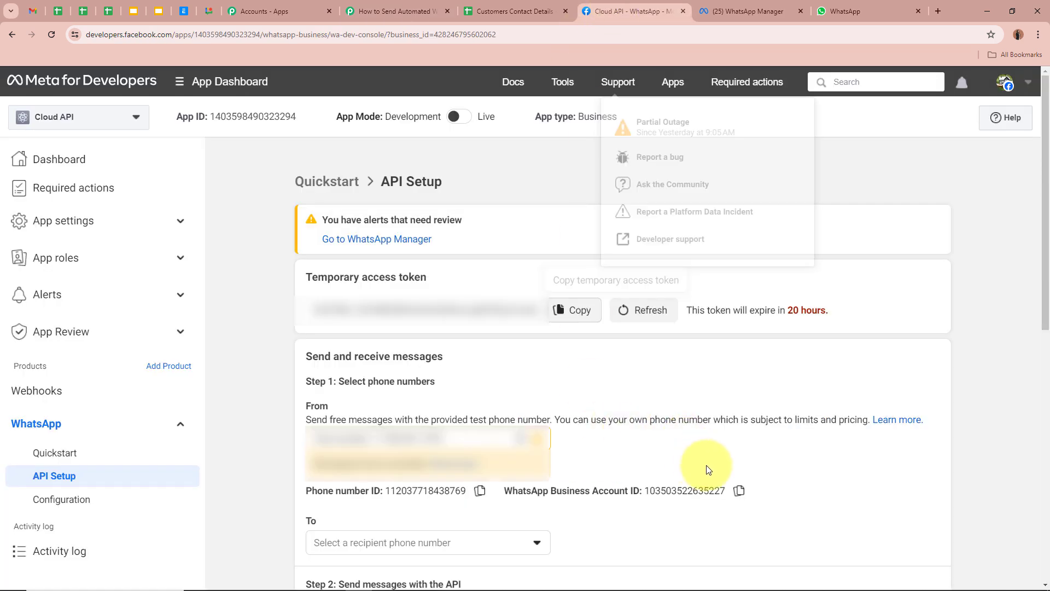
left_click(738, 490)
left_click(404, 5)
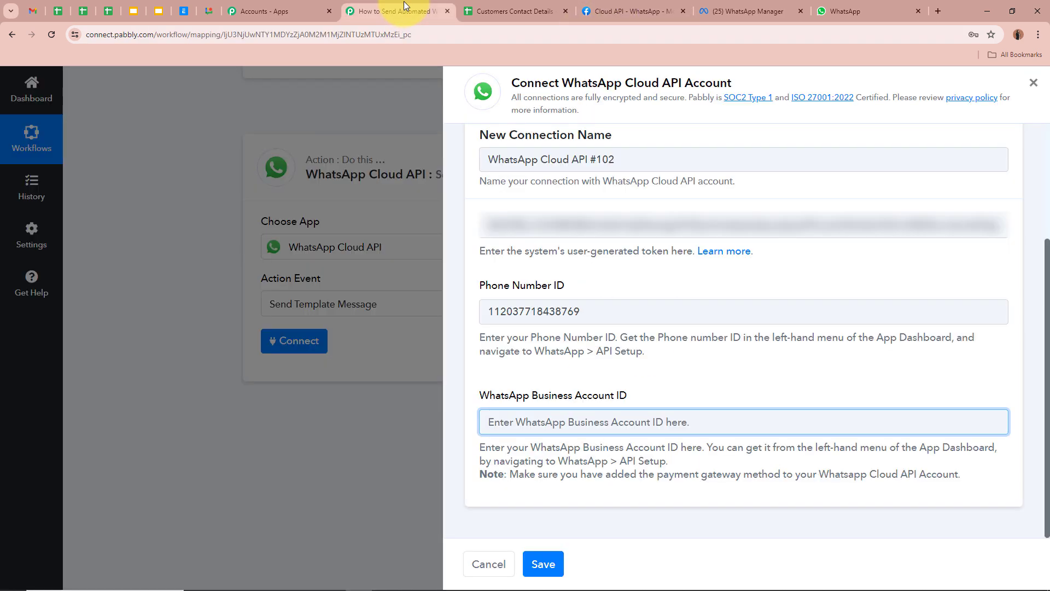
key("ctrl+v")
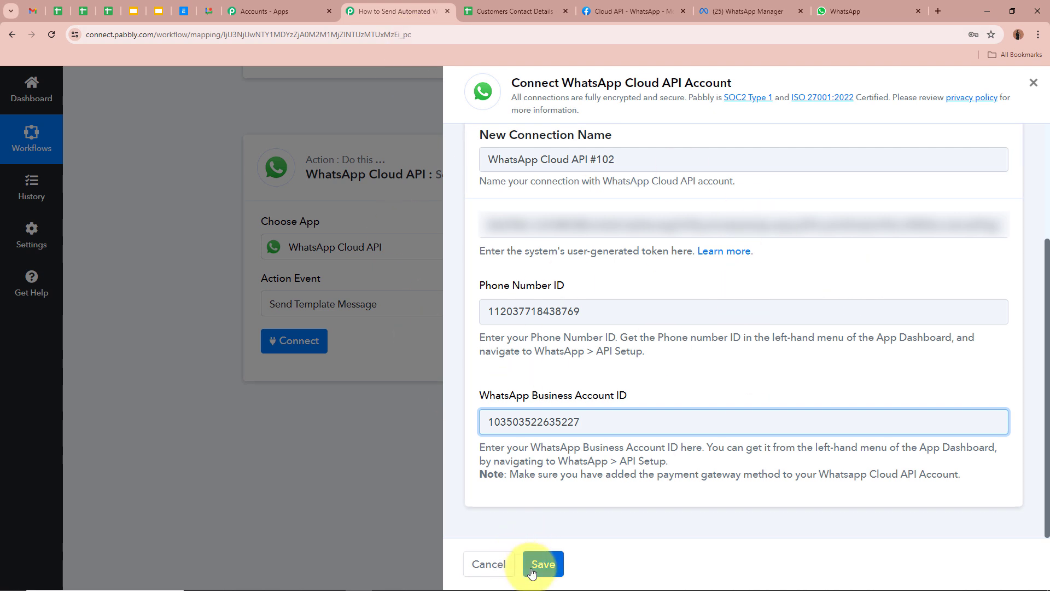
left_click(532, 571)
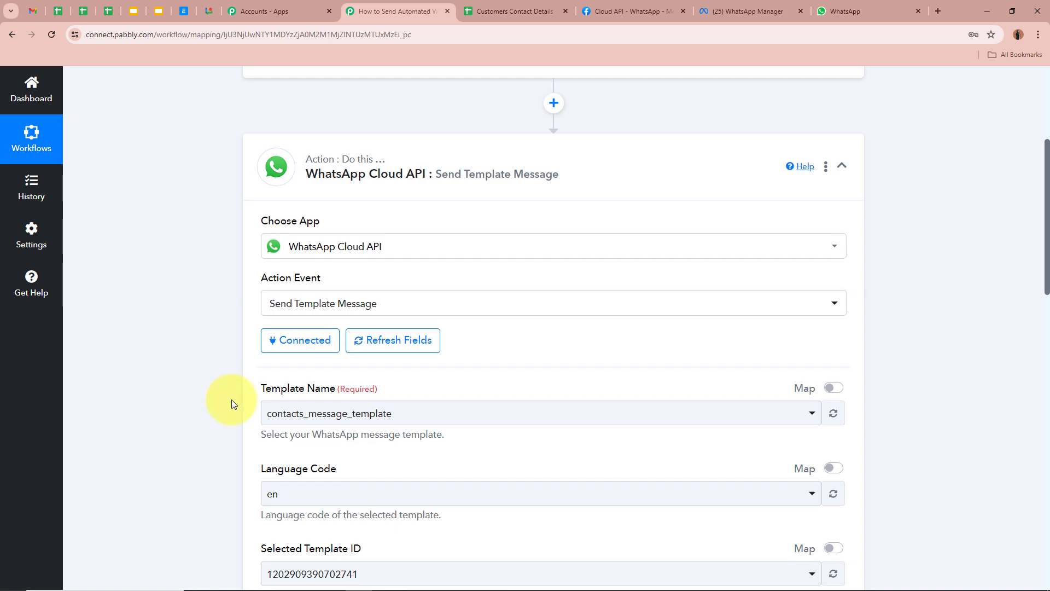
Step: Look over the message template in WhatsApp Manager before returning to the action setup
scroll(234, 402, "down", 2)
left_click(738, 11)
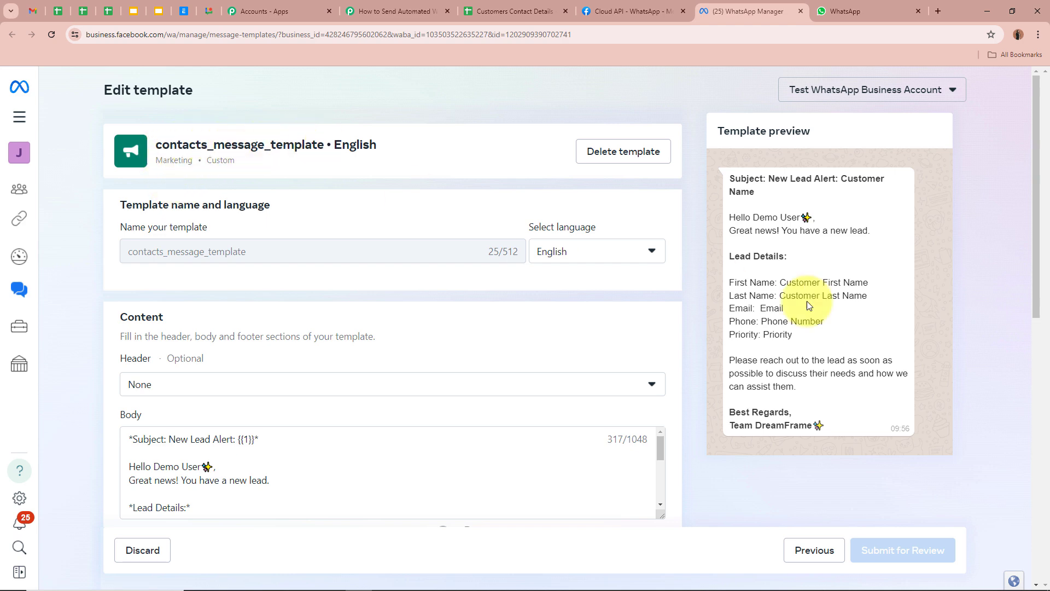
left_click(416, 12)
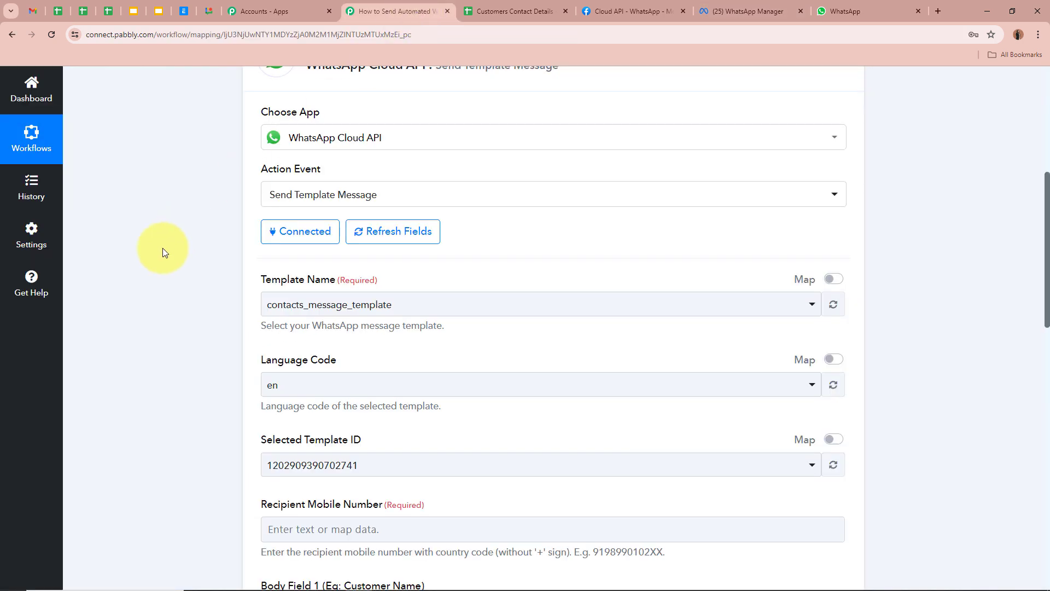
Step: Keep contacts_message_template as Template Name and locate the Recipient Mobile Number field
left_click(386, 303)
left_click(345, 365)
scroll(214, 304, "down", 2)
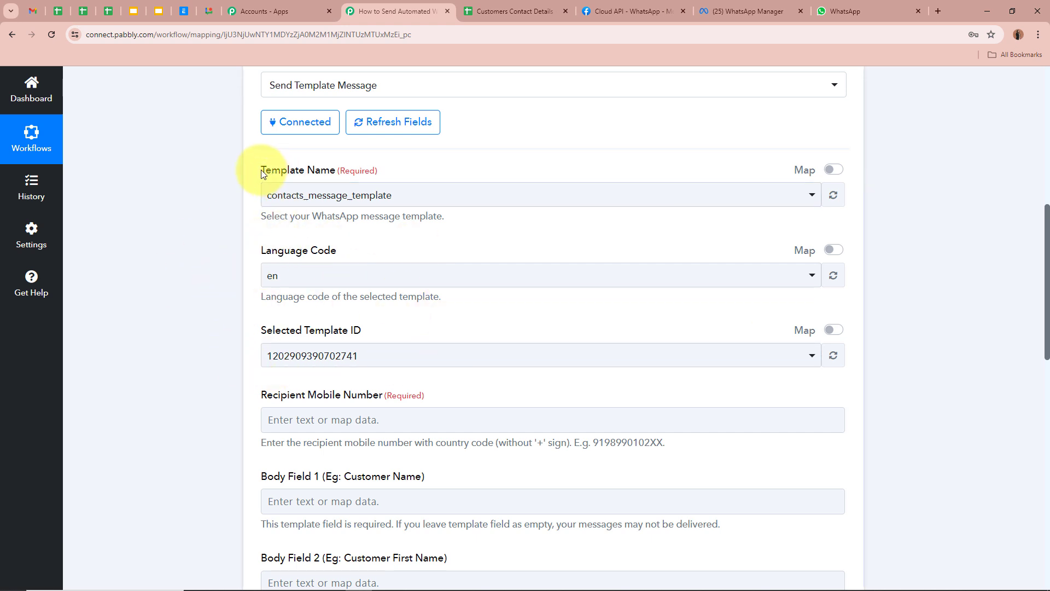
left_click_drag(252, 170, 375, 170)
left_click(175, 194)
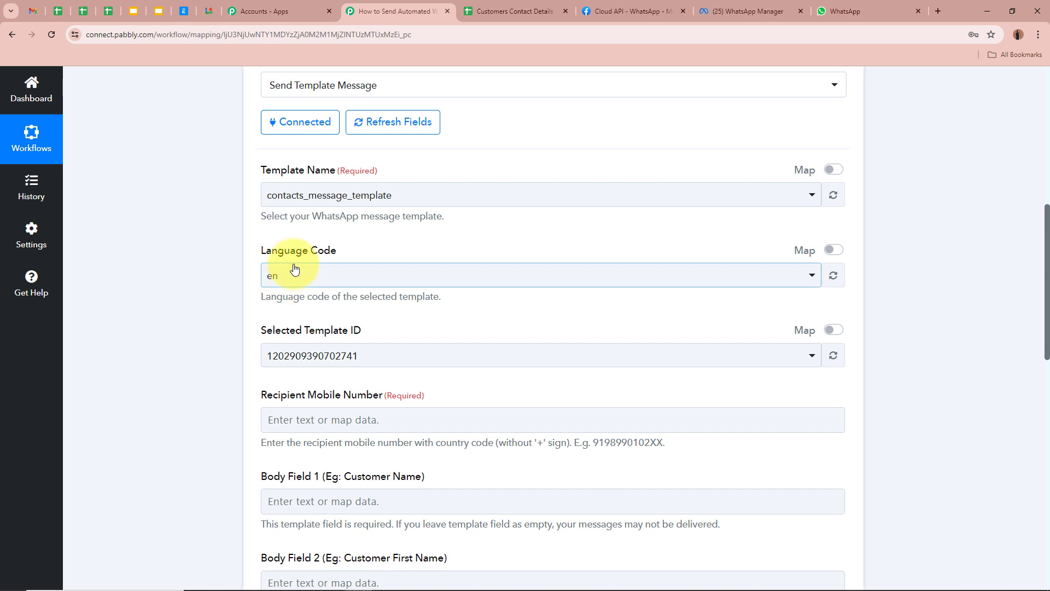
scroll(195, 376, "down", 4)
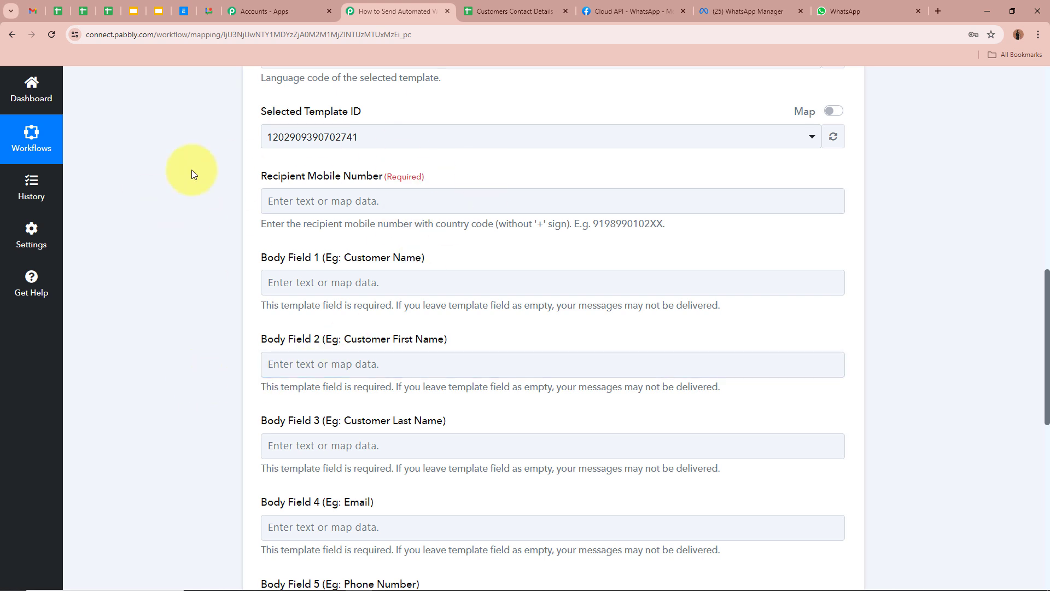
left_click_drag(261, 173, 433, 178)
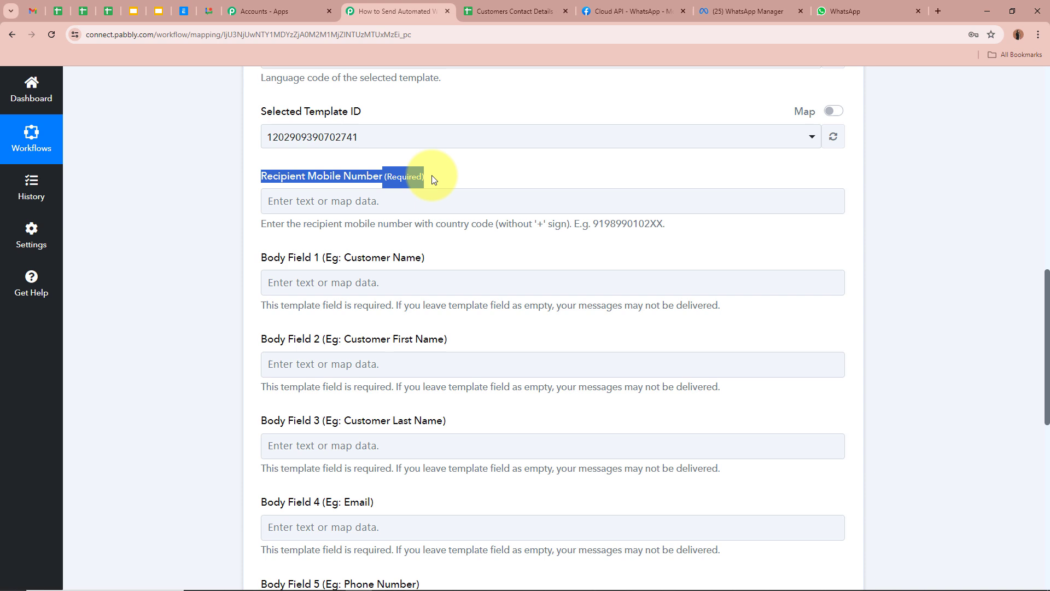
left_click(149, 205)
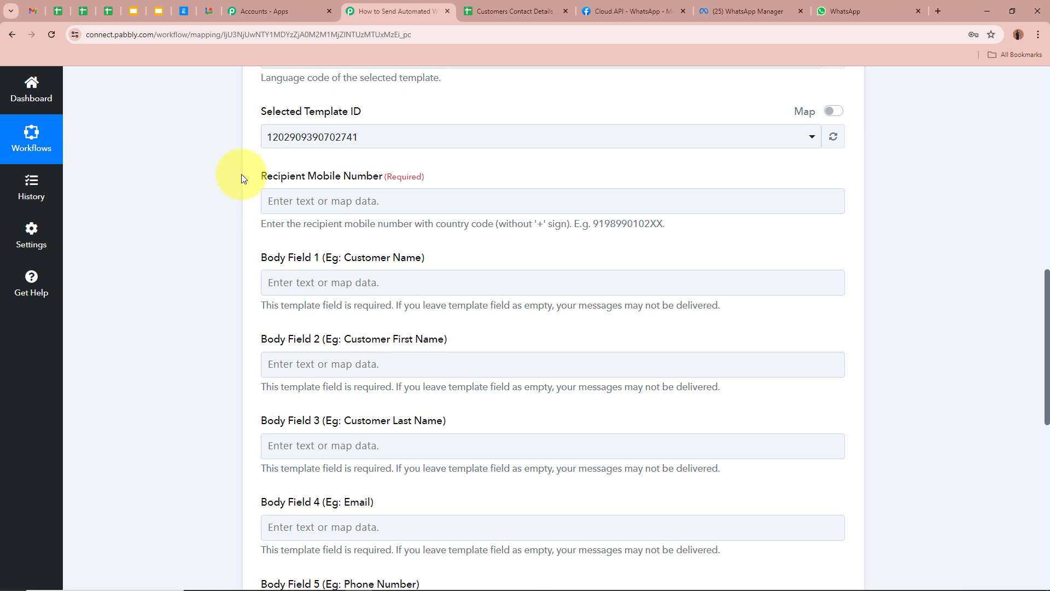
left_click(337, 200)
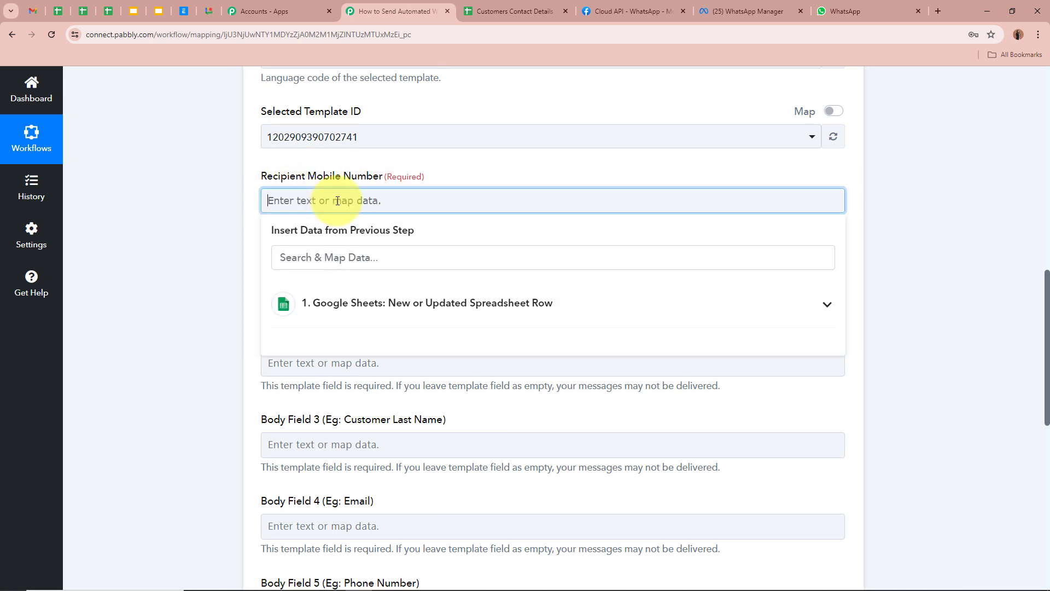
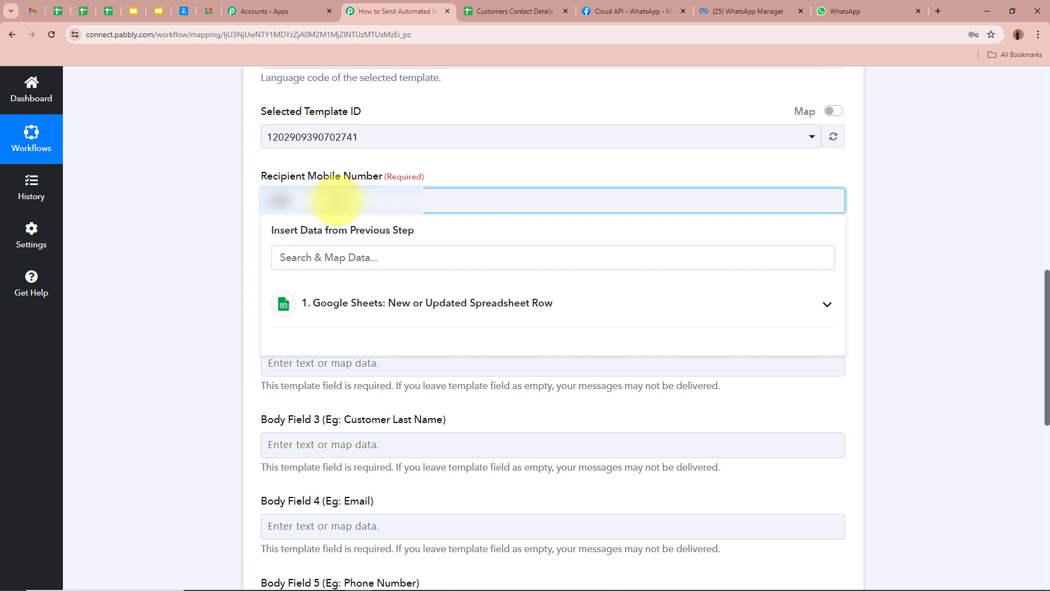
left_click(558, 182)
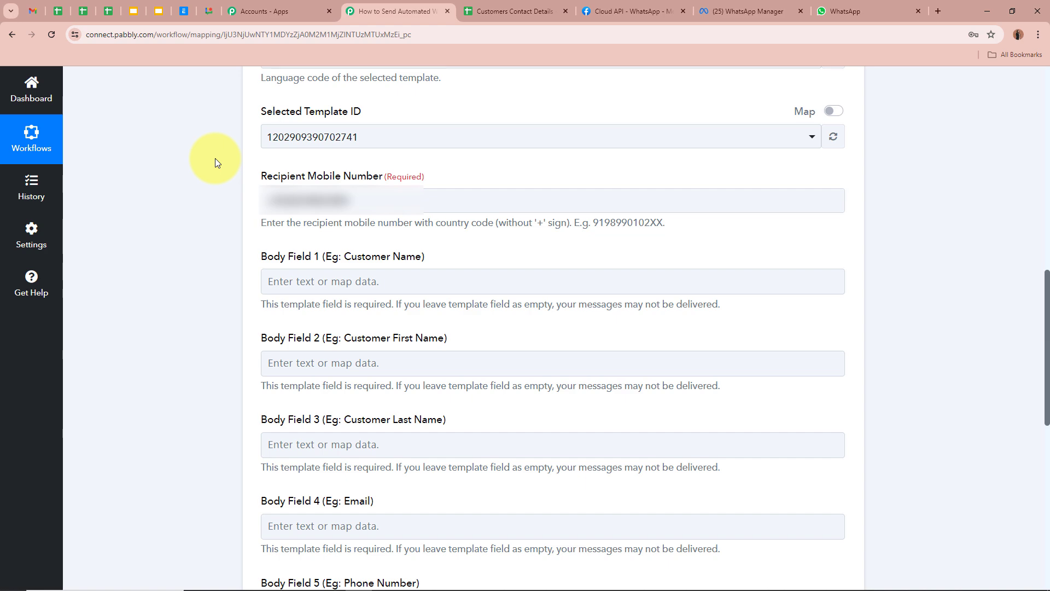
scroll(262, 94, "down", 3)
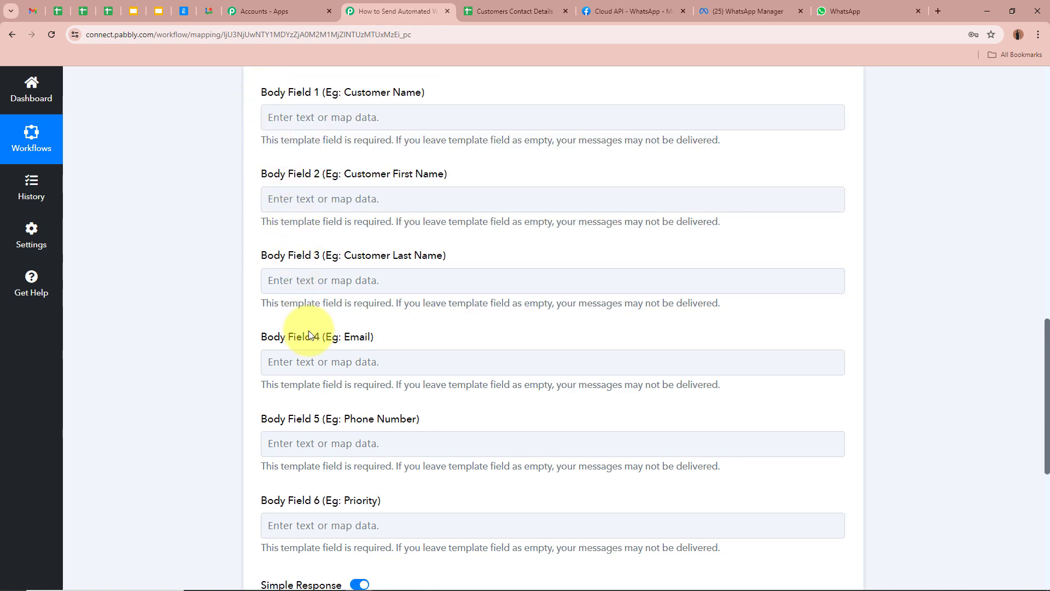
left_click(728, 11)
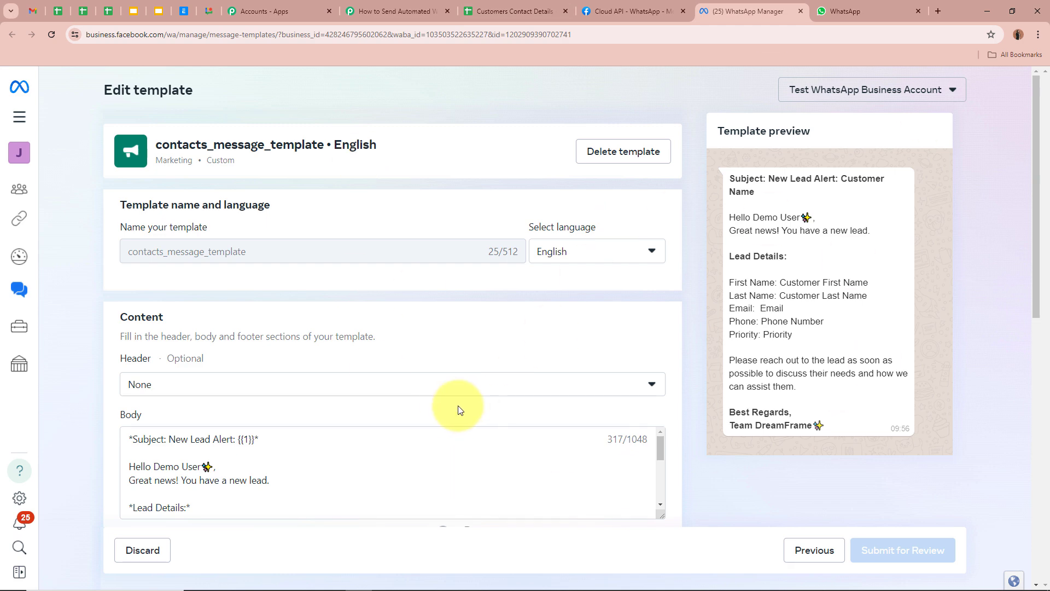
scroll(458, 405, "down", 2)
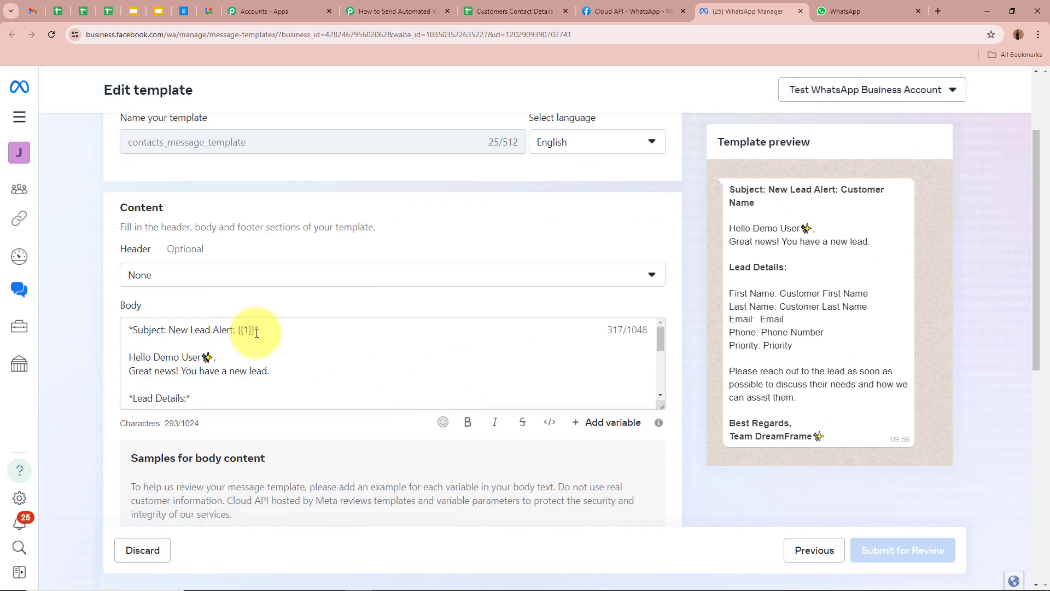
scroll(252, 335, "down", 3)
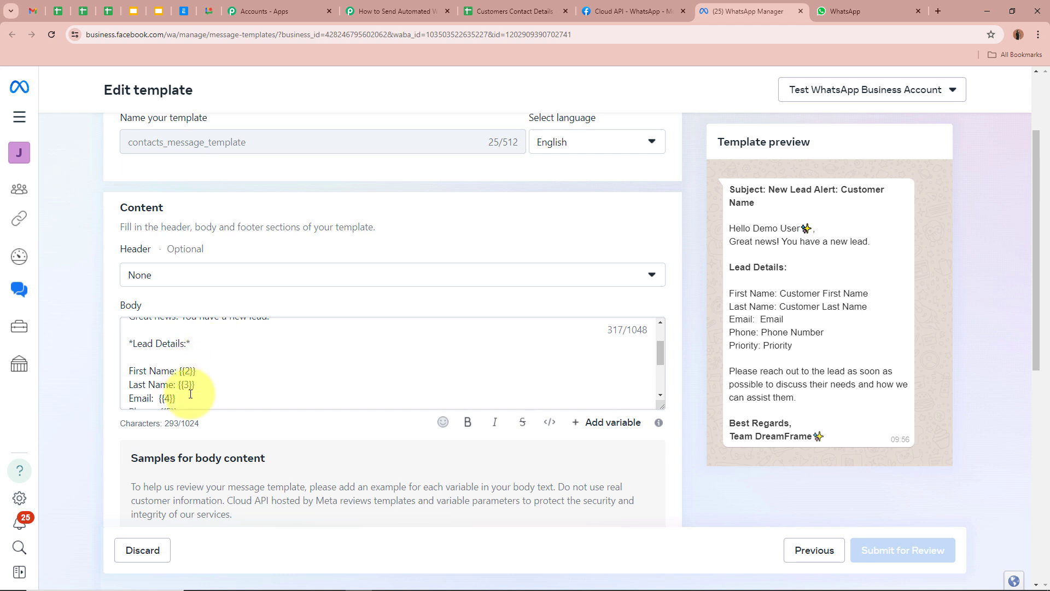
scroll(246, 373, "up", 3)
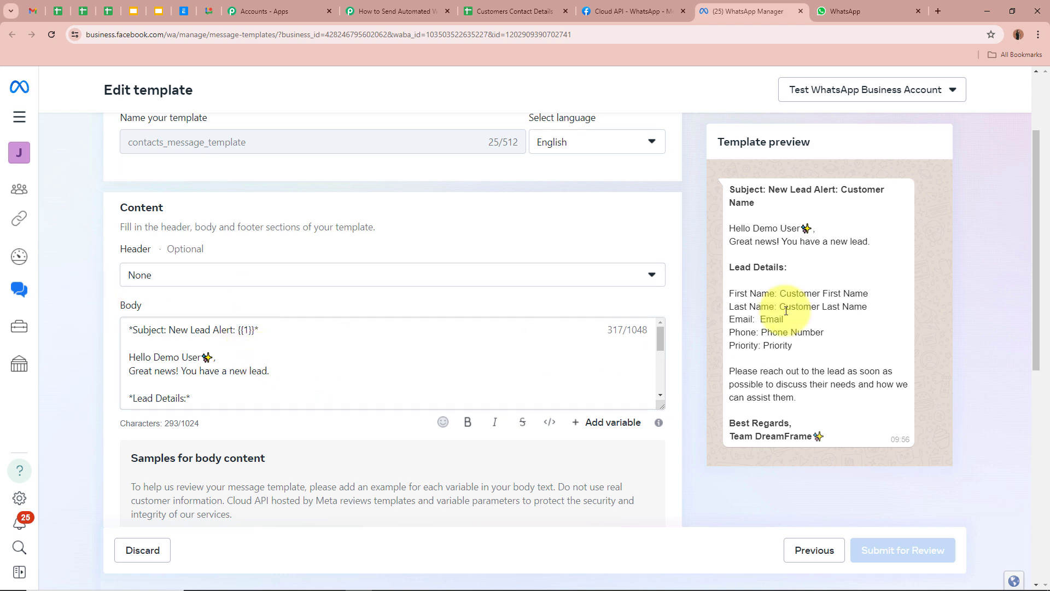
left_click(395, 9)
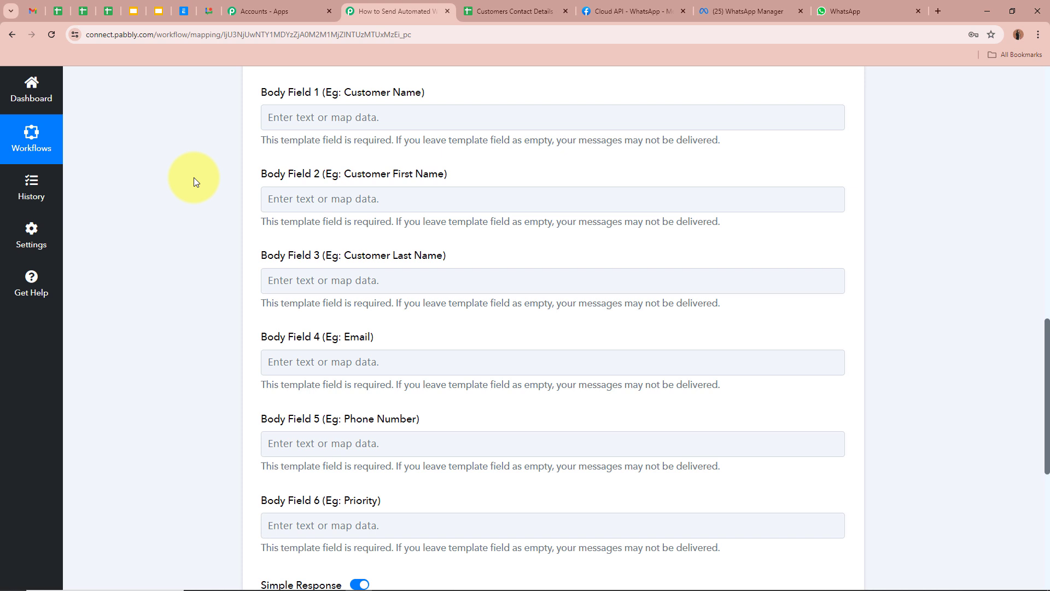
Step: Map the sheet's First Name and Last Name into Body Field 1
left_click(319, 120)
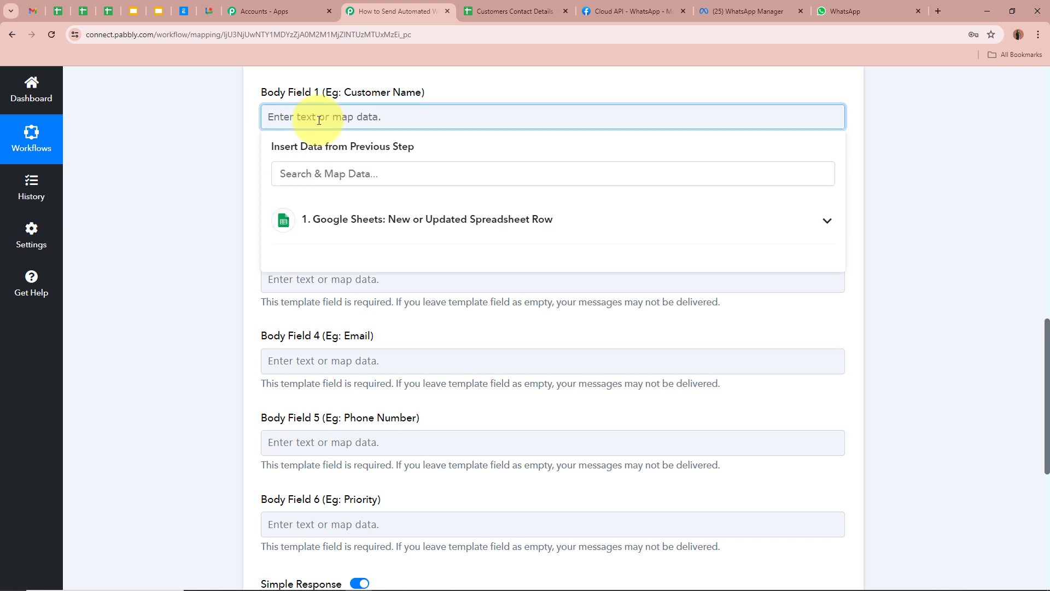
left_click(554, 232)
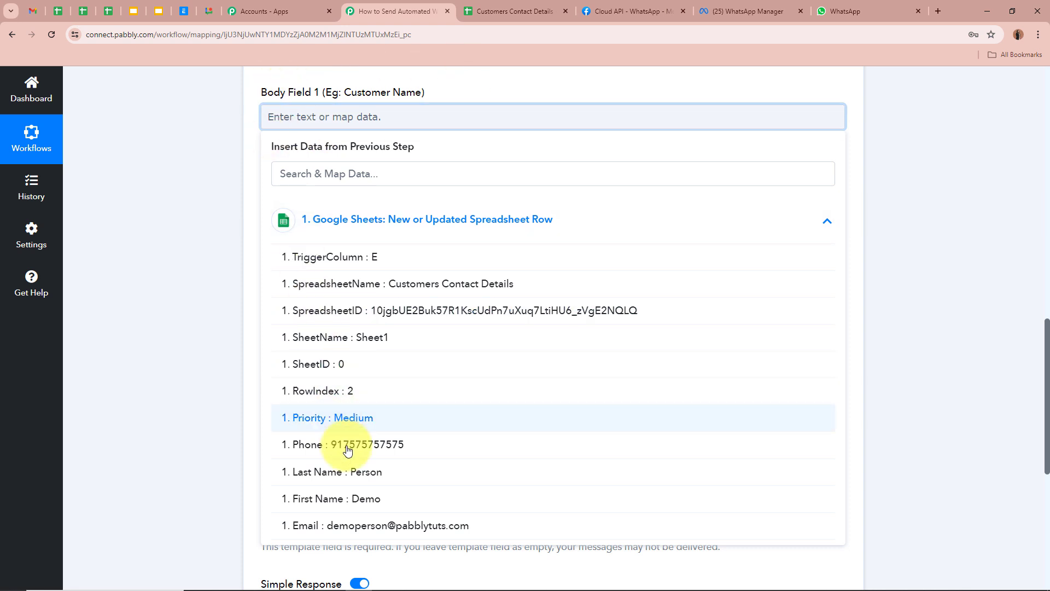
left_click(356, 503)
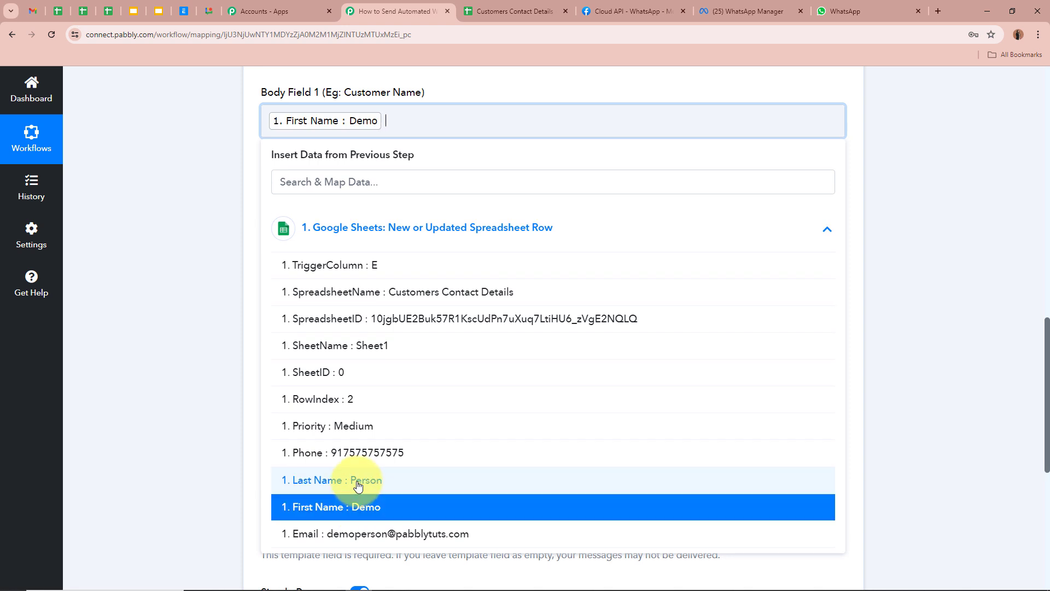
left_click(357, 482)
left_click(176, 291)
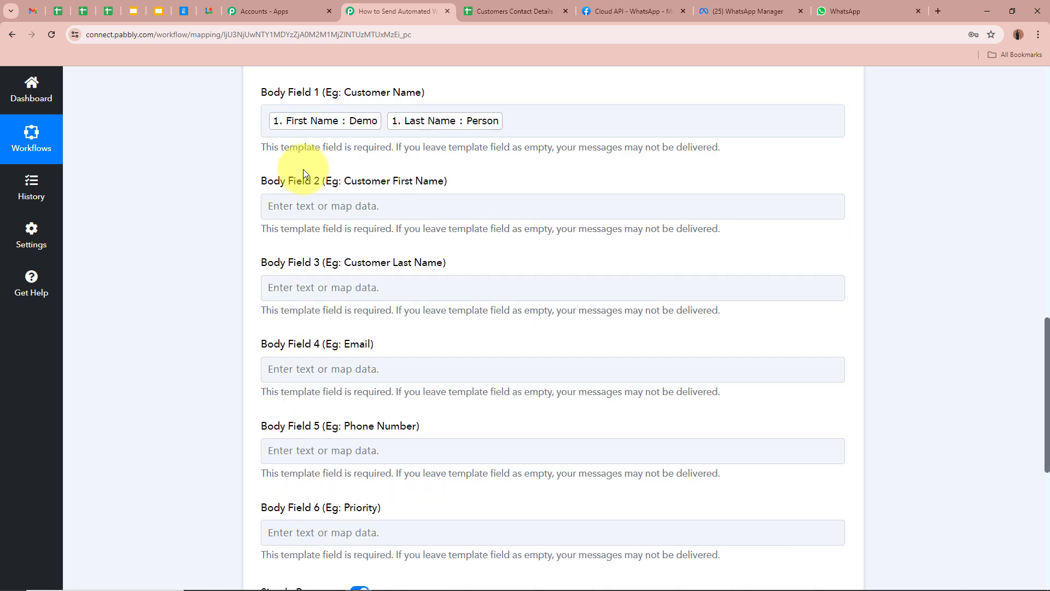
left_click(321, 125)
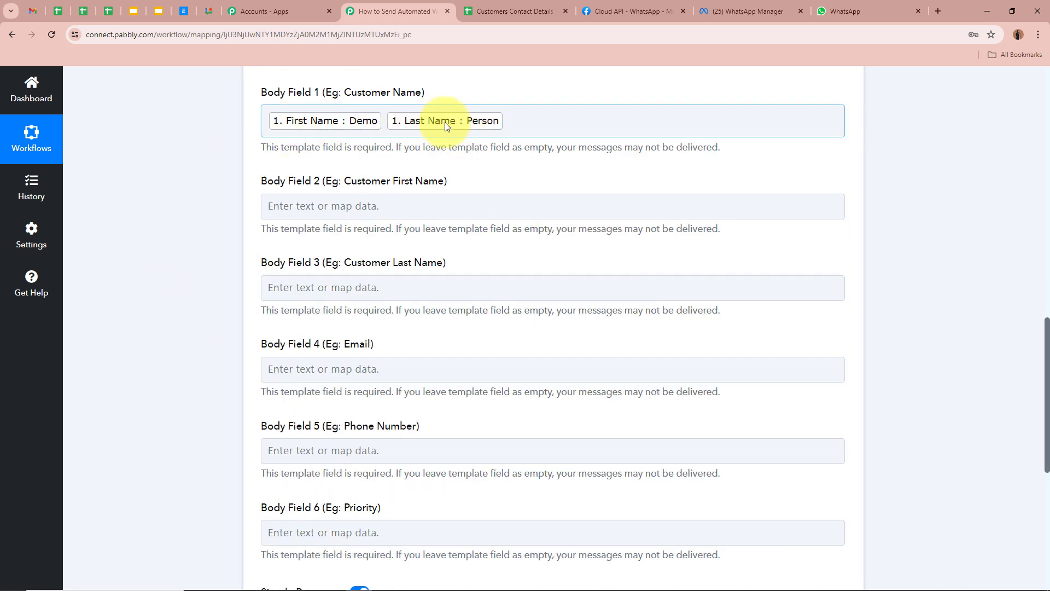
left_click(200, 196)
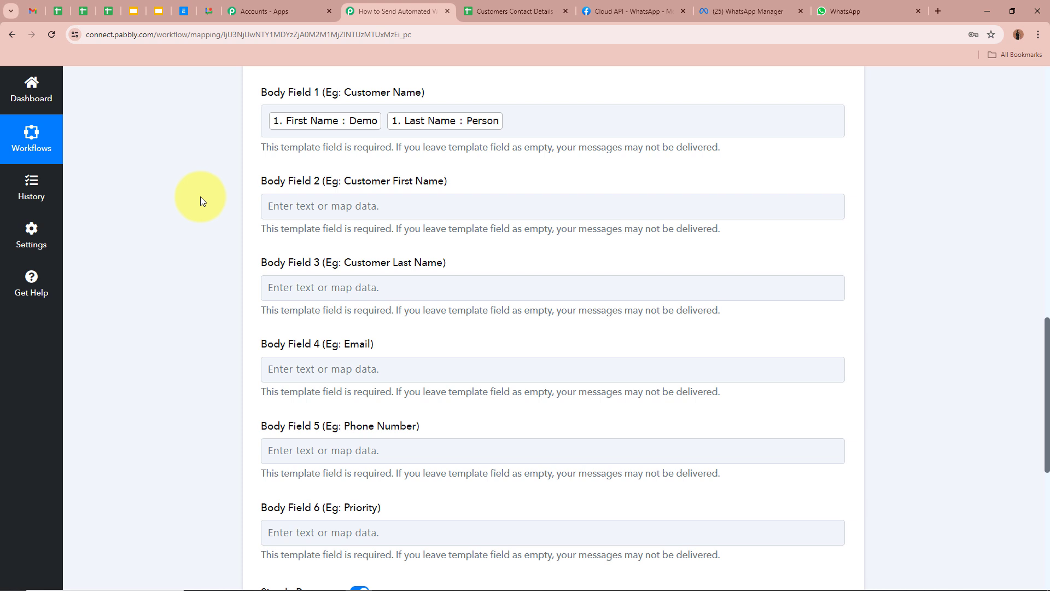
left_click(515, 119)
Step: Map First Name into Body Field 2 and Last Name into Body Field 3
scroll(184, 126, "down", 1)
left_click(348, 151)
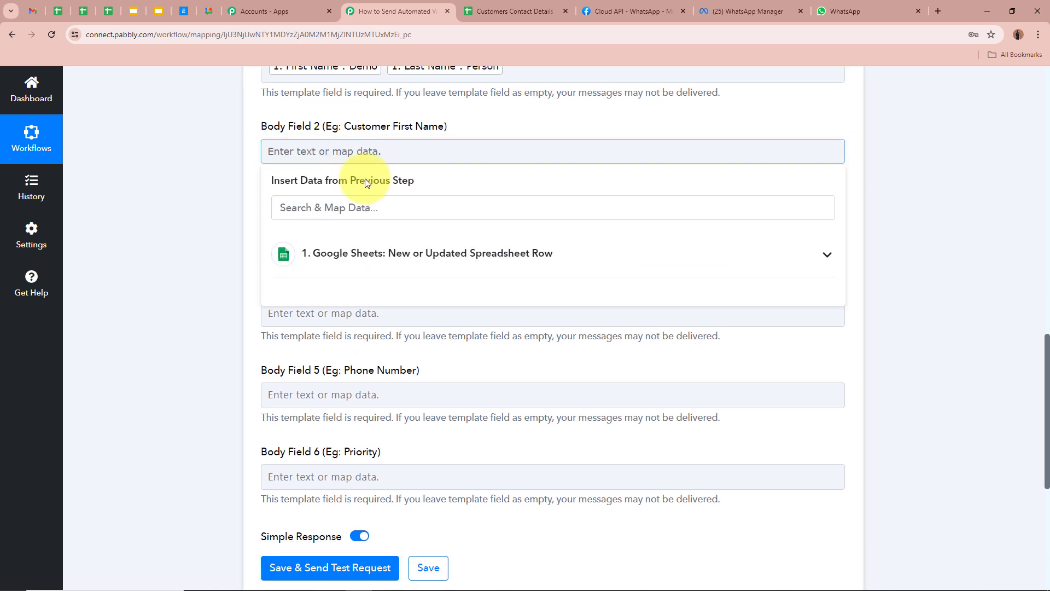
left_click(398, 253)
left_click(417, 533)
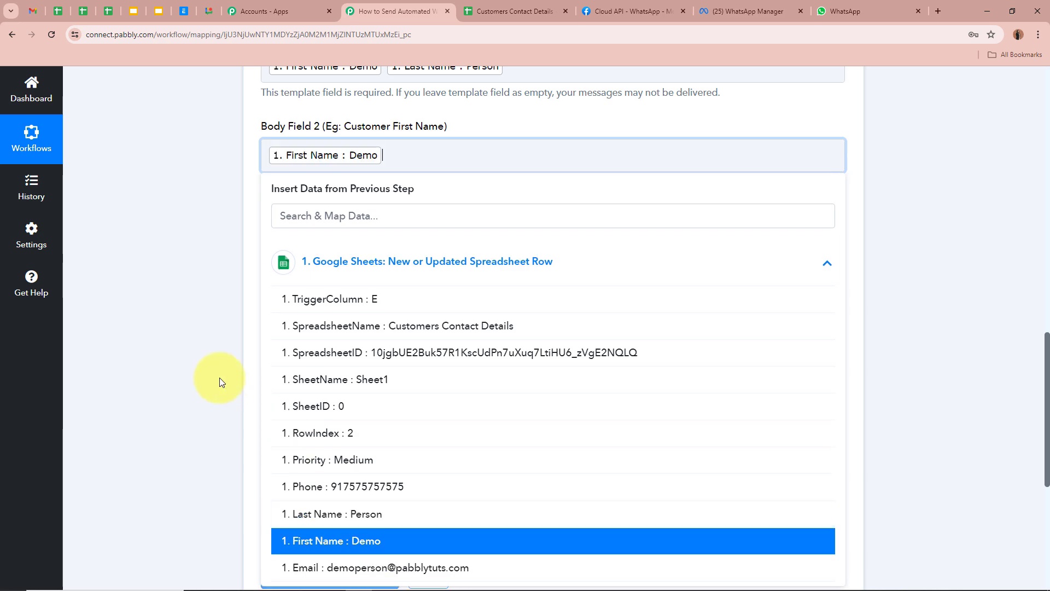
left_click(220, 381)
left_click(442, 239)
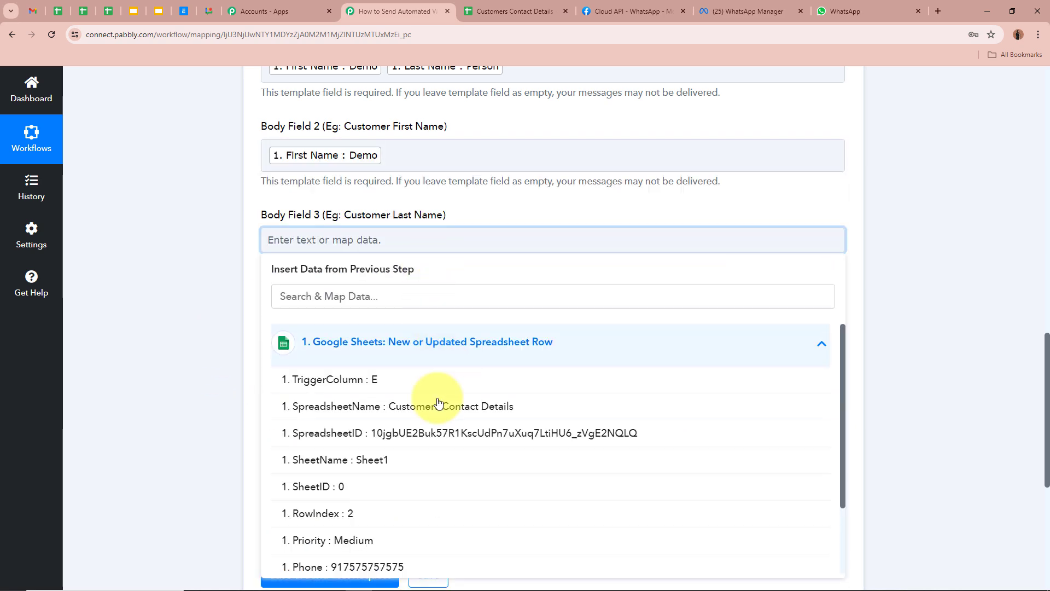
scroll(386, 544, "down", 3)
left_click(375, 568)
left_click(208, 354)
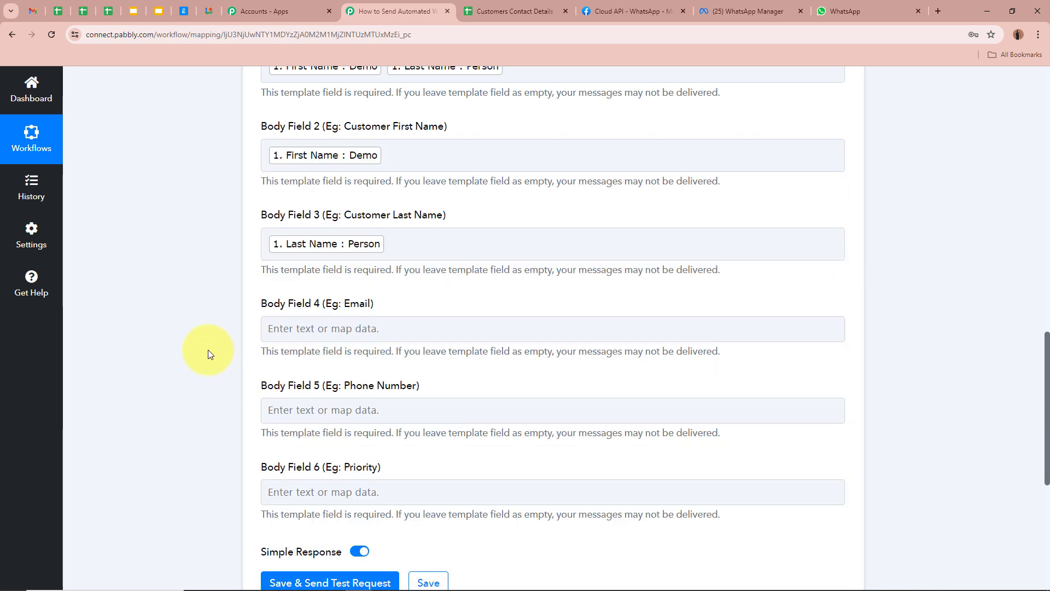
Step: Map Email into Body Field 4 and Phone into Body Field 5
scroll(208, 353, "down", 2)
left_click(375, 218)
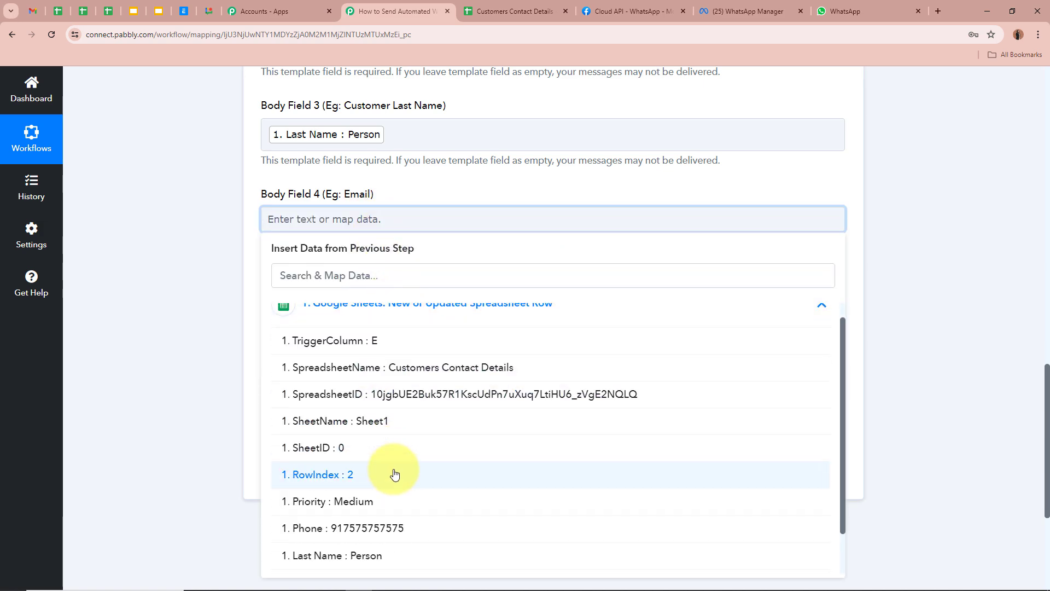
scroll(394, 474, "down", 2)
left_click(375, 557)
left_click(199, 276)
scroll(198, 275, "down", 2)
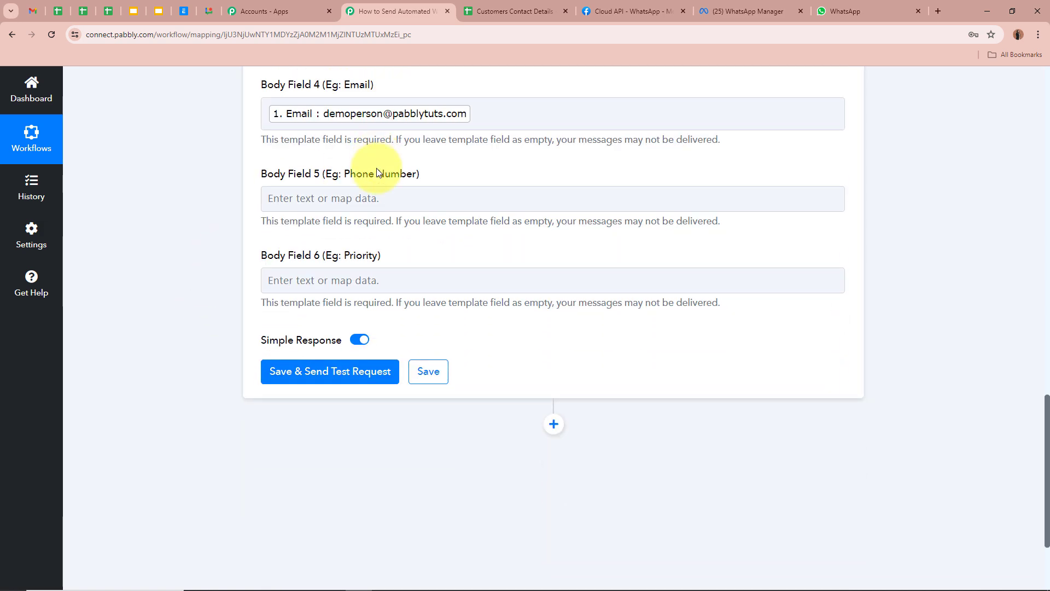
left_click(375, 198)
left_click(419, 304)
scroll(399, 503, "down", 1)
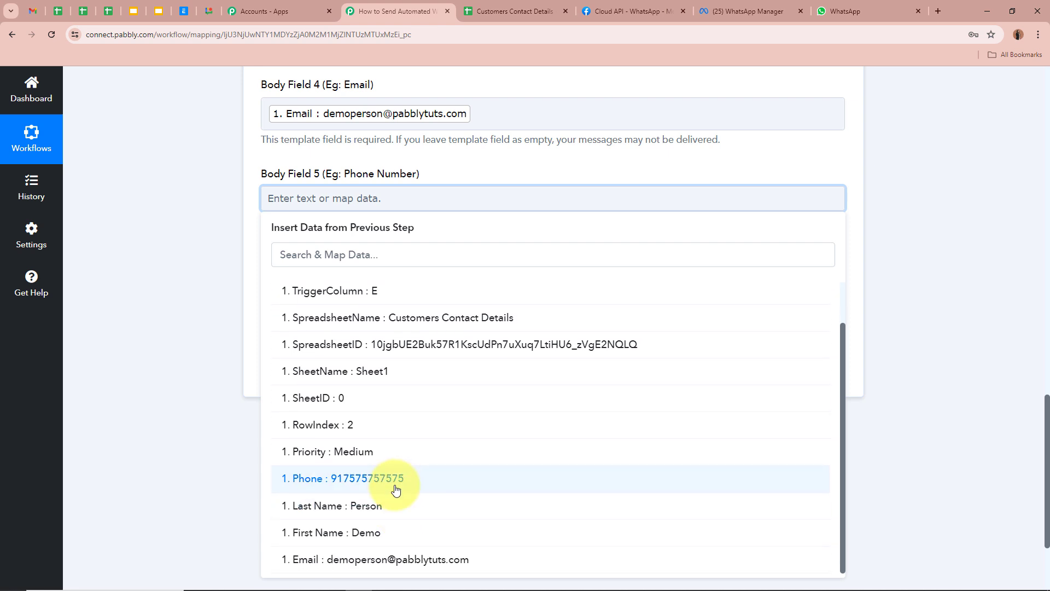
left_click(396, 484)
left_click(176, 277)
Step: Map the sheet's Priority column into Body Field 6
left_click(363, 285)
left_click(440, 410)
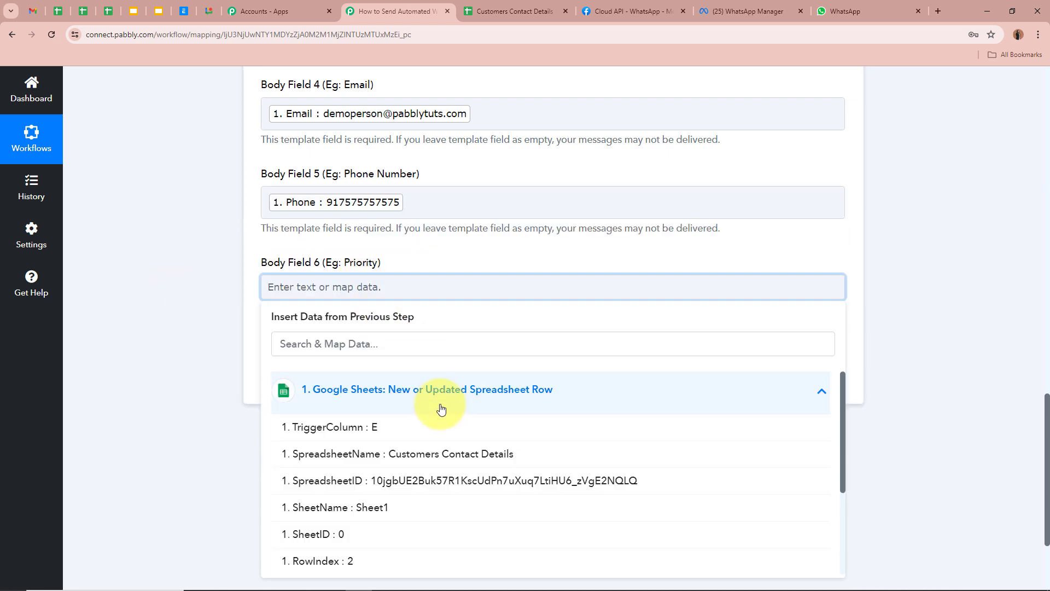
scroll(382, 547, "down", 3)
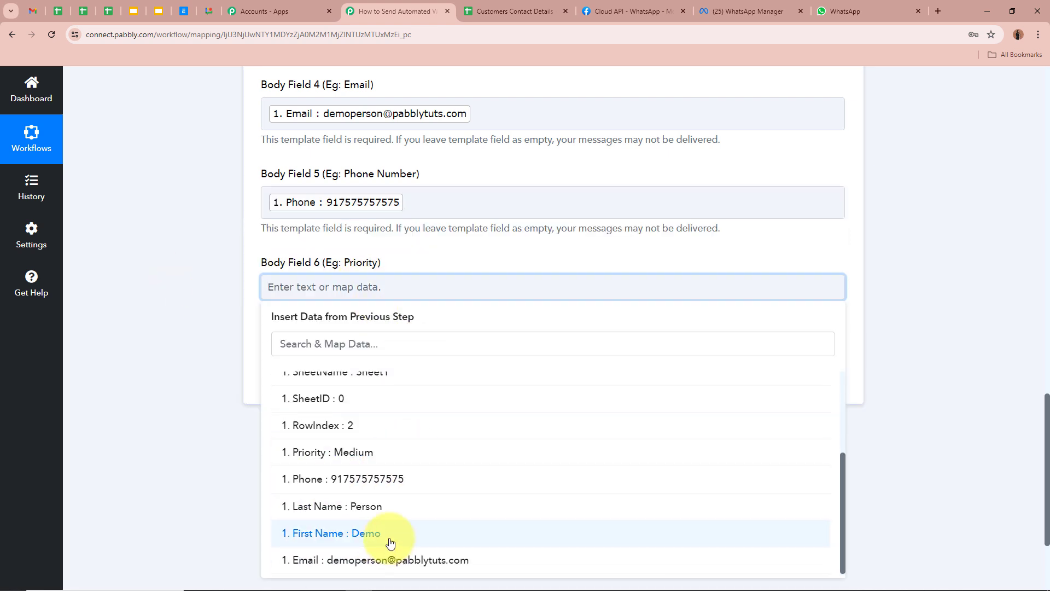
left_click(394, 452)
left_click(182, 274)
scroll(182, 274, "up", 5)
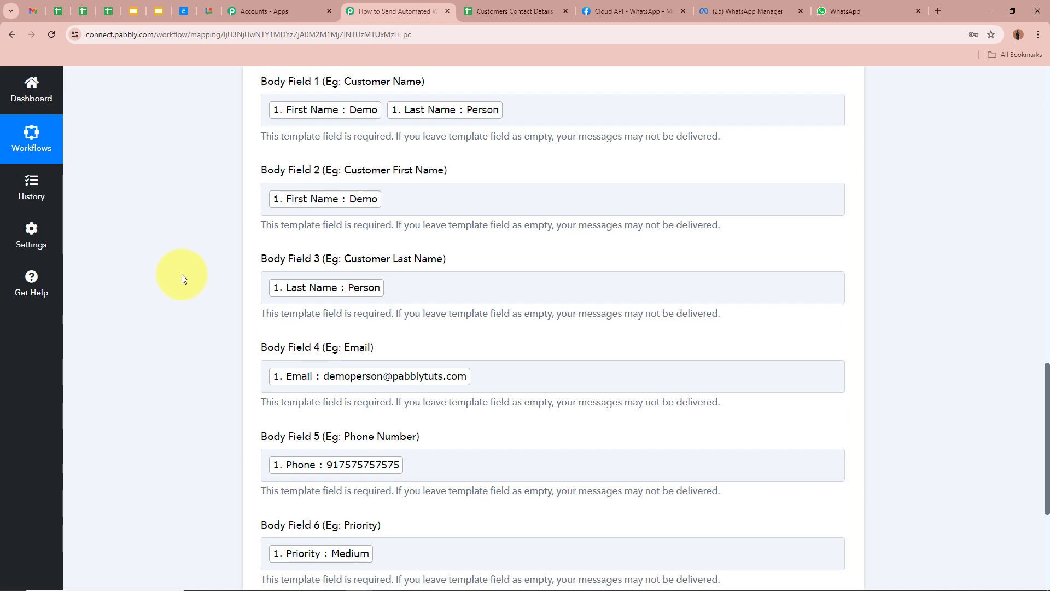
scroll(181, 274, "down", 5)
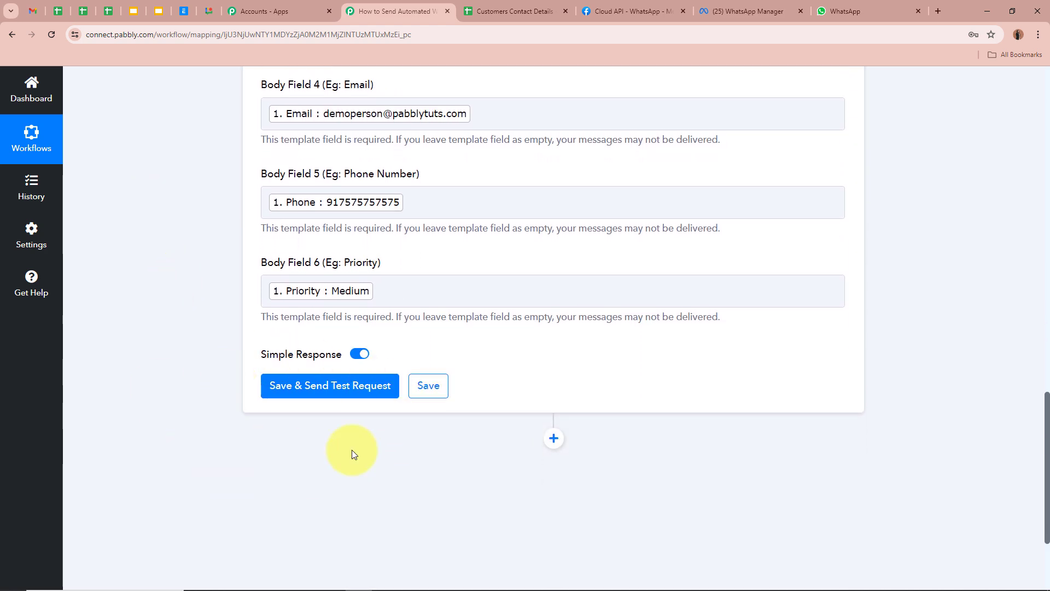
Step: Save and send a test request, confirming the response shows Message Status accepted
left_click(306, 384)
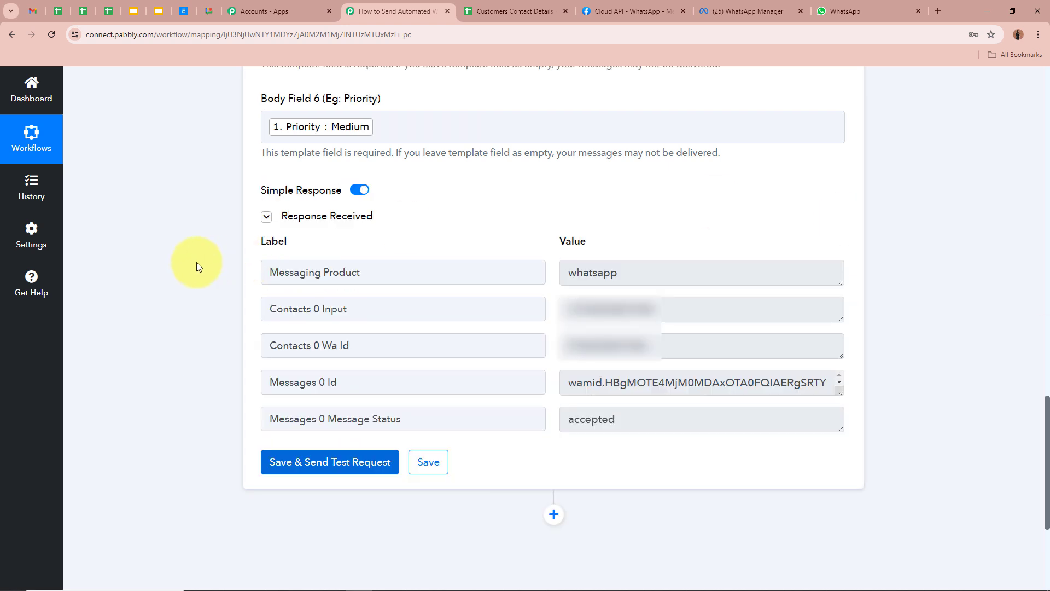
left_click_drag(328, 419, 469, 419)
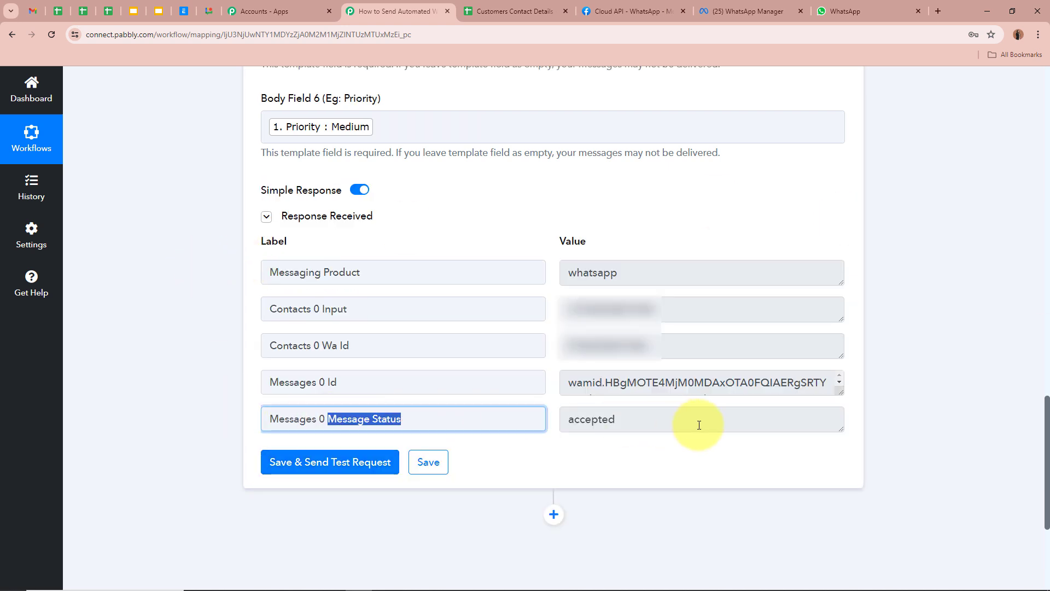
left_click_drag(699, 425, 211, 381)
left_click(199, 362)
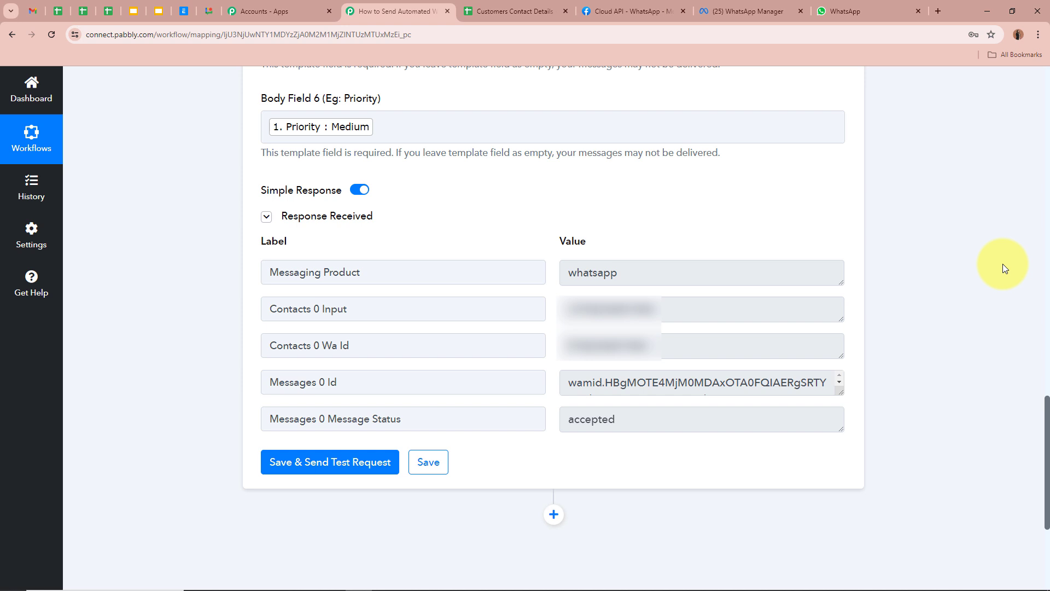
key("ctrl+9")
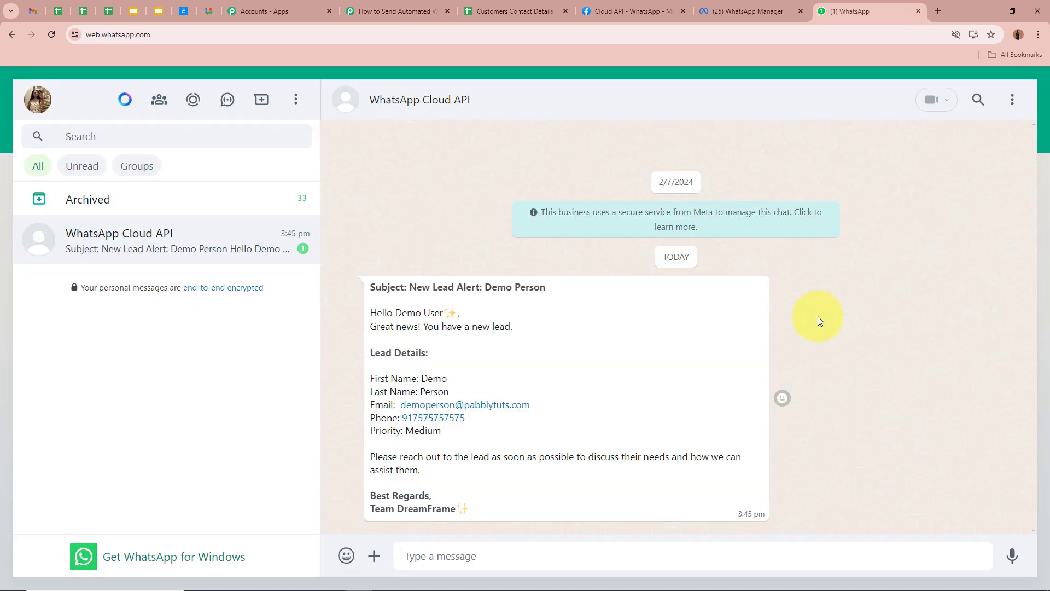
Step: Read the alert's subject line, the greeting to Demo User, and the new-lead announcement
left_click_drag(369, 286, 551, 286)
left_click(551, 286)
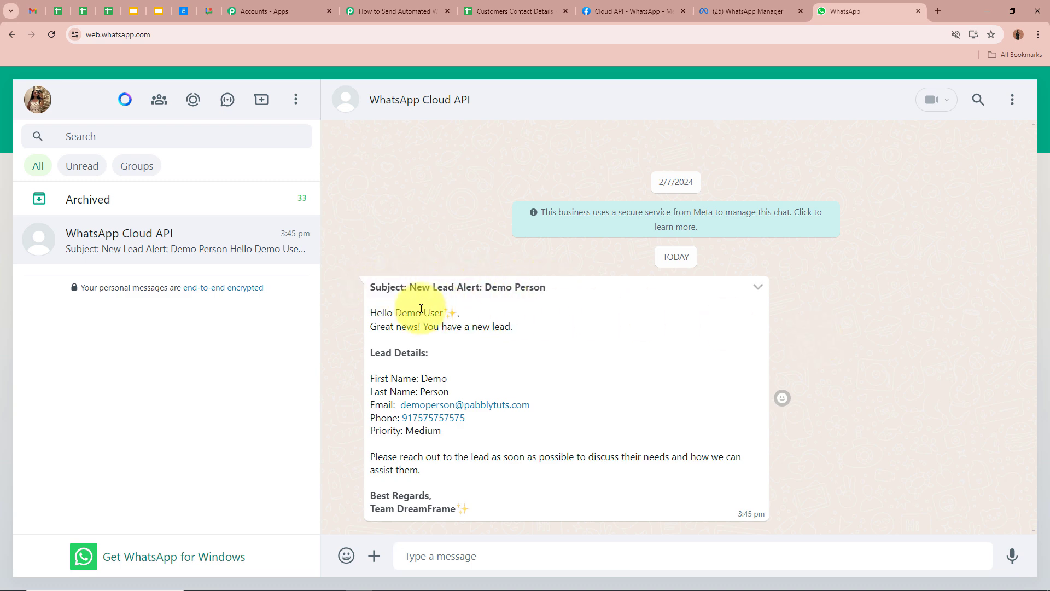
left_click_drag(394, 312, 461, 312)
left_click(399, 312)
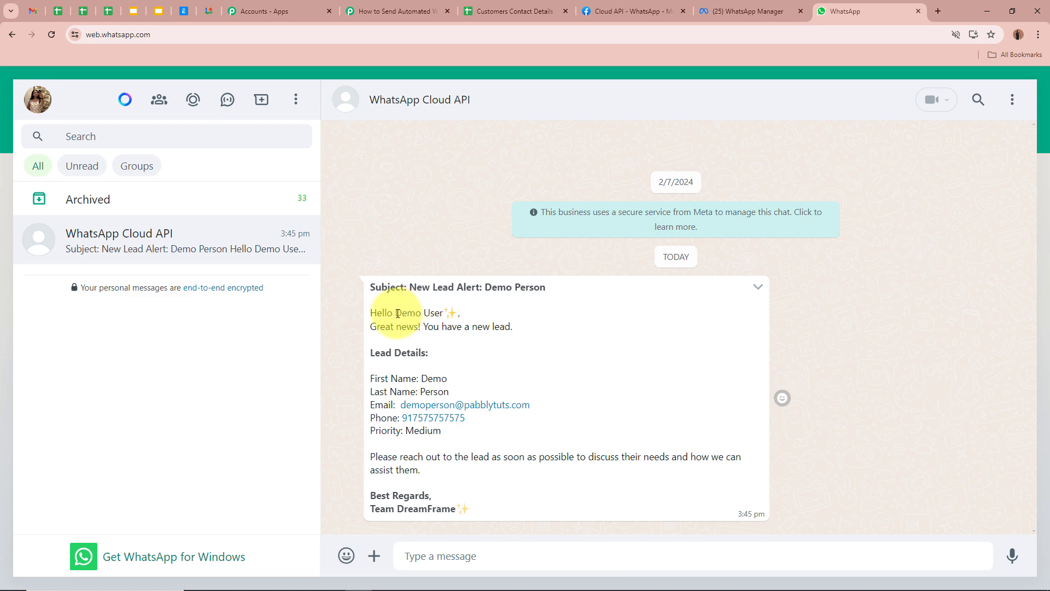
left_click_drag(395, 313, 452, 312)
left_click(378, 328)
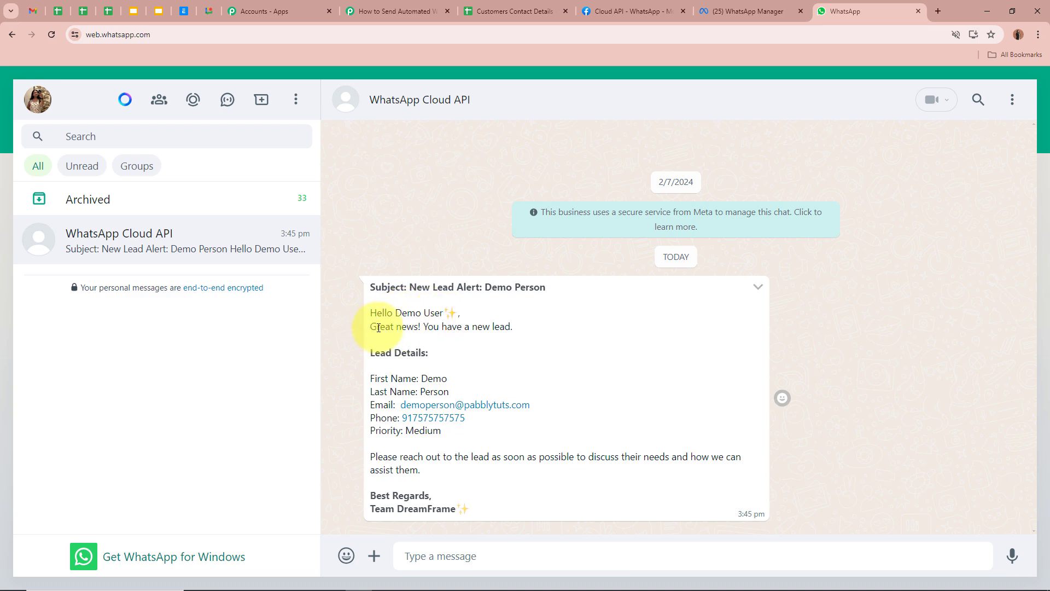
left_click_drag(372, 327, 513, 327)
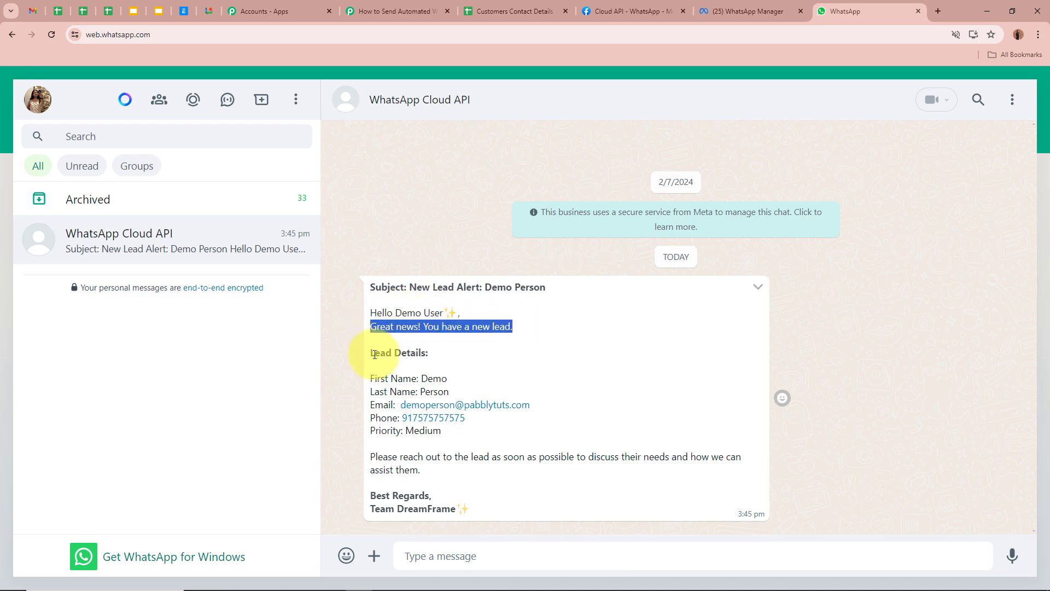
Step: Check the Lead Details lines (name, email, phone, Priority) and the closing follow-up sentence
left_click_drag(372, 353, 430, 354)
left_click_drag(370, 378, 464, 383)
left_click_drag(369, 391, 469, 394)
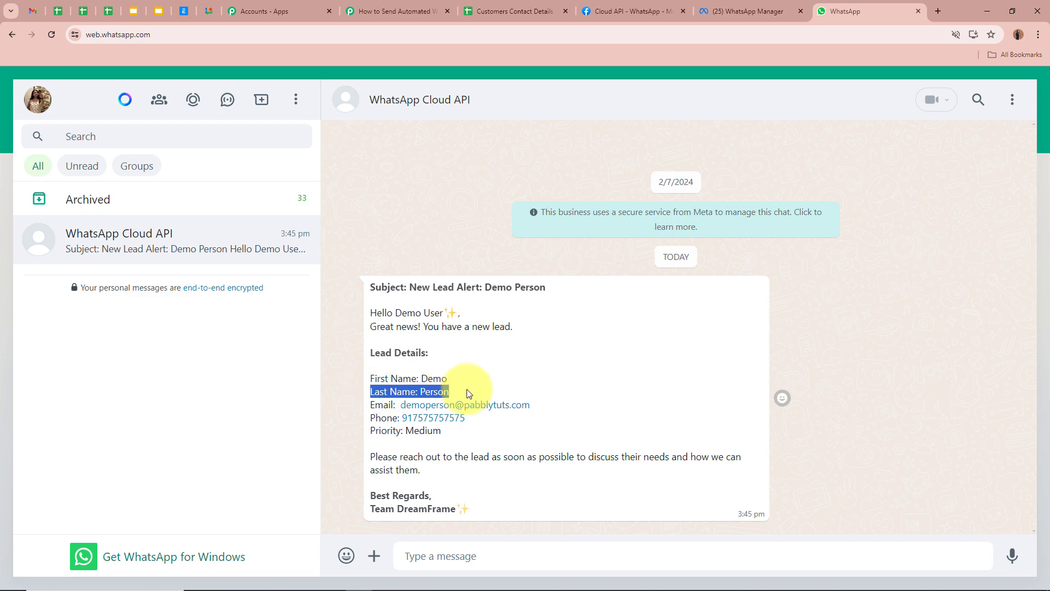
left_click_drag(371, 406, 566, 410)
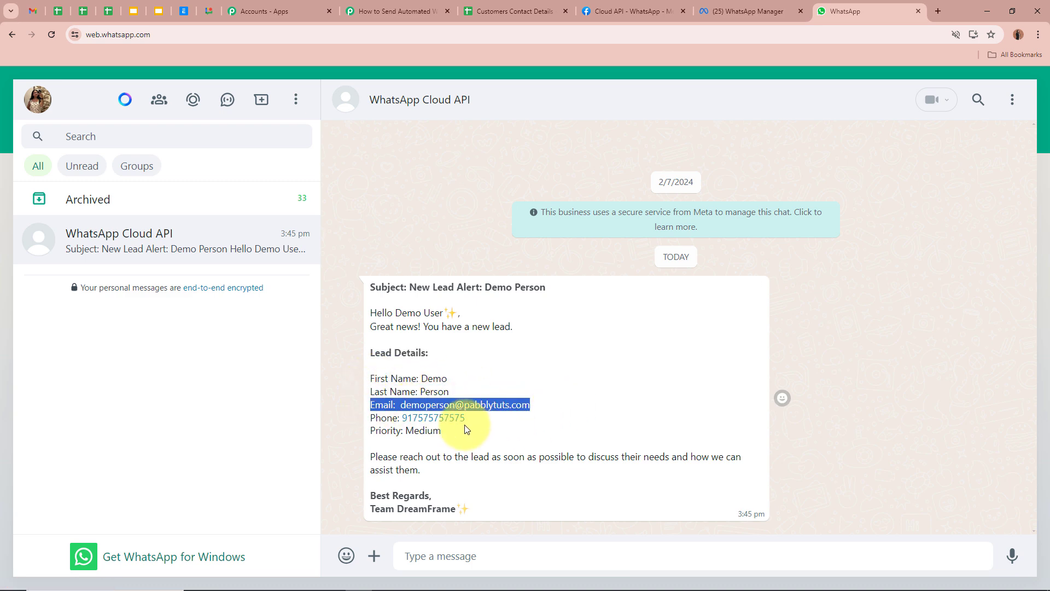
left_click_drag(371, 417, 499, 429)
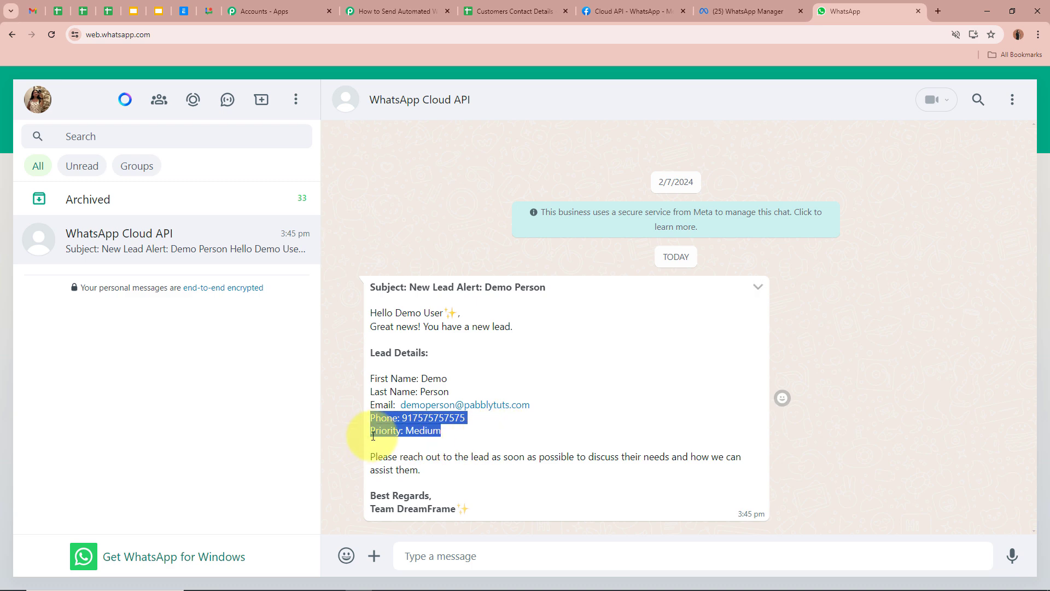
left_click_drag(370, 456, 462, 506)
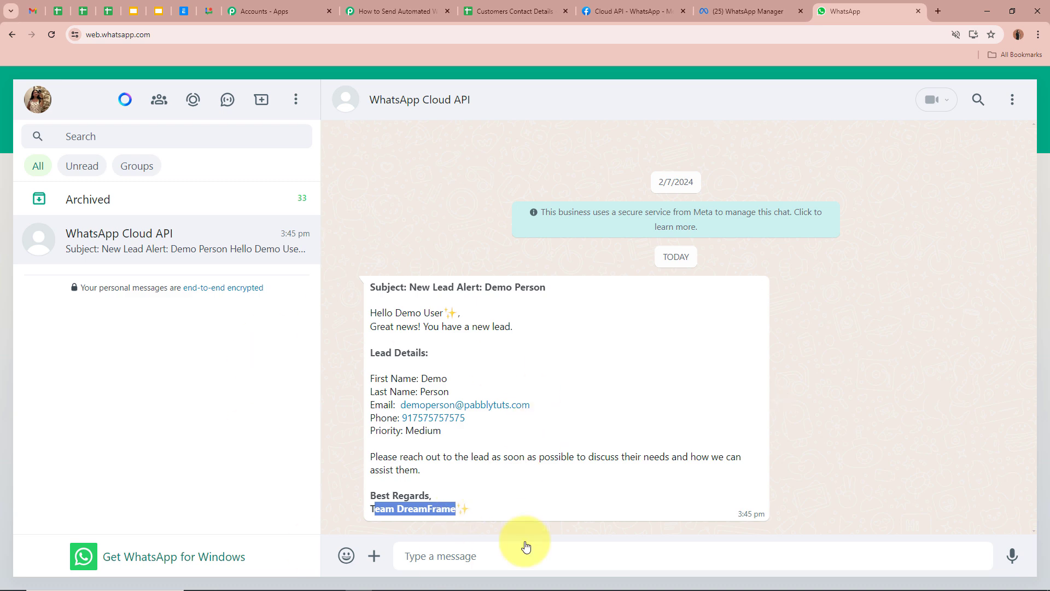
left_click(680, 403)
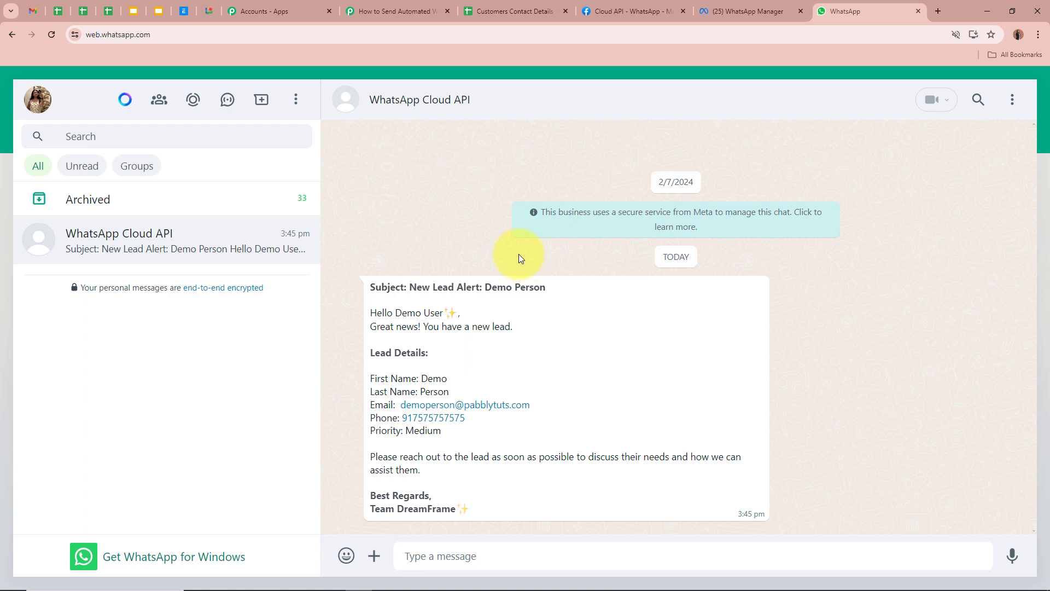
left_click(510, 10)
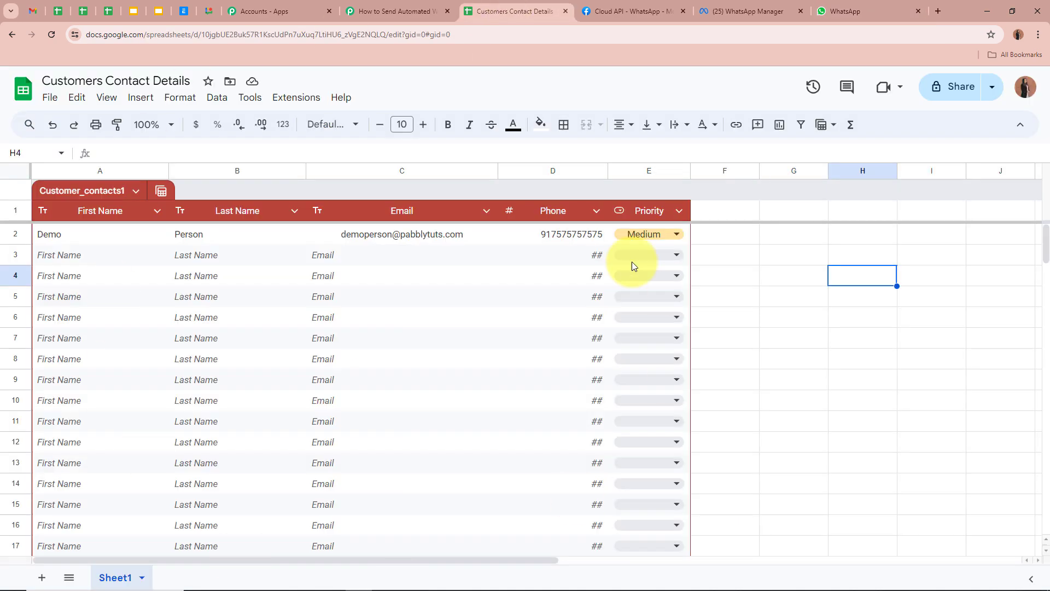
Step: Glance at the WhatsApp chat and come back to the Customers Contact Details sheet
left_click(783, 320)
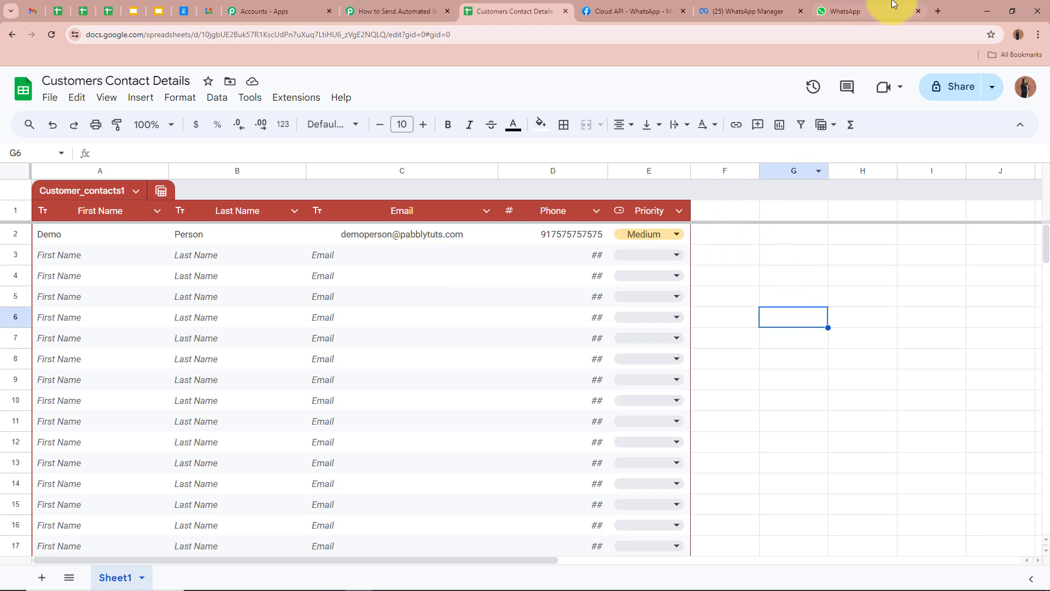
left_click(875, 11)
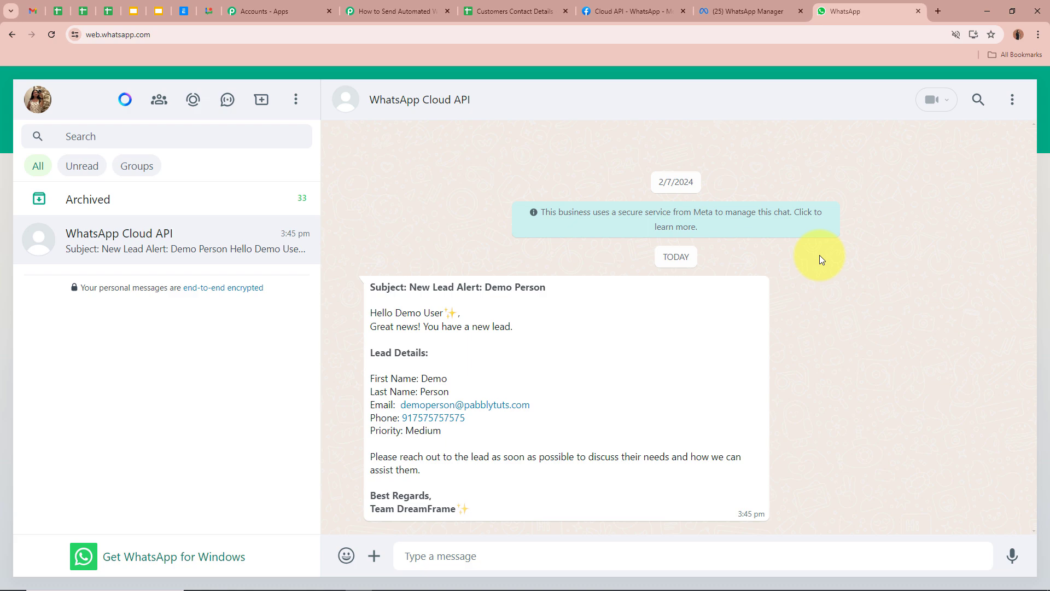
left_click(511, 10)
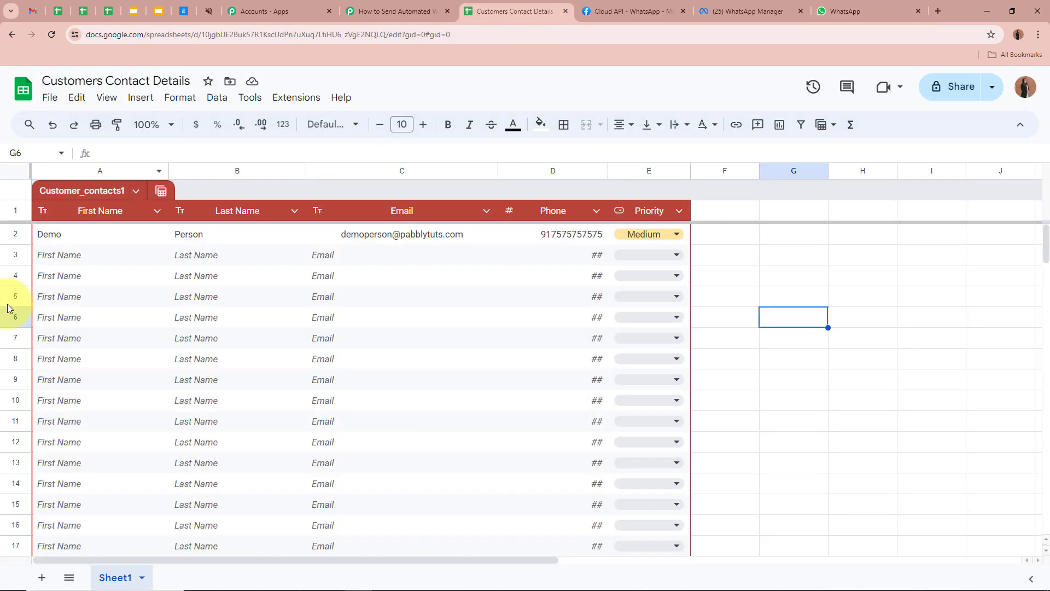
left_click(847, 350)
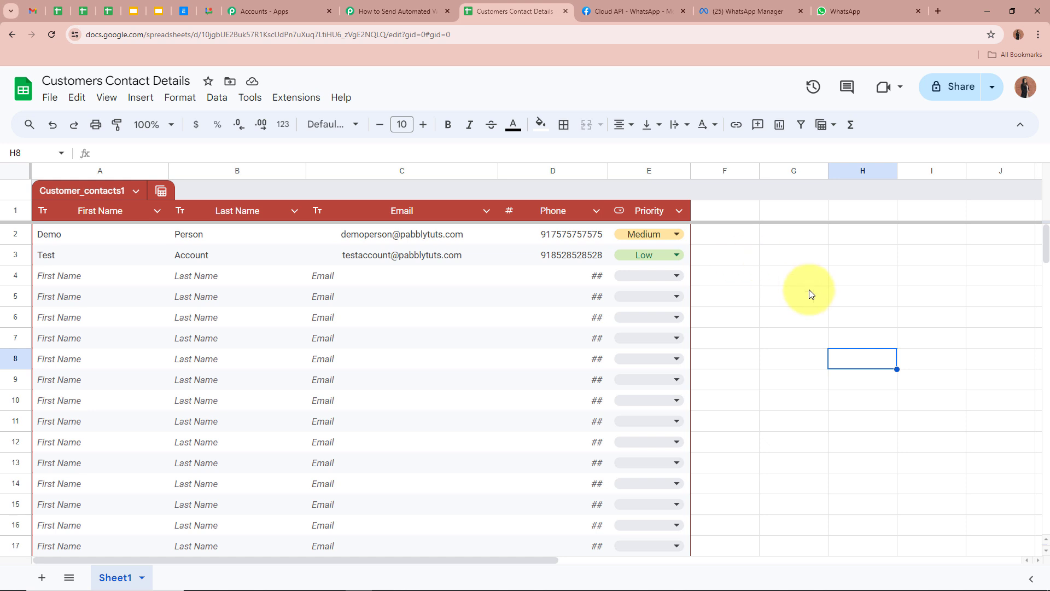
Step: Add the row 3 lead Test Account with its email, phone number and Low priority
left_click(99, 262)
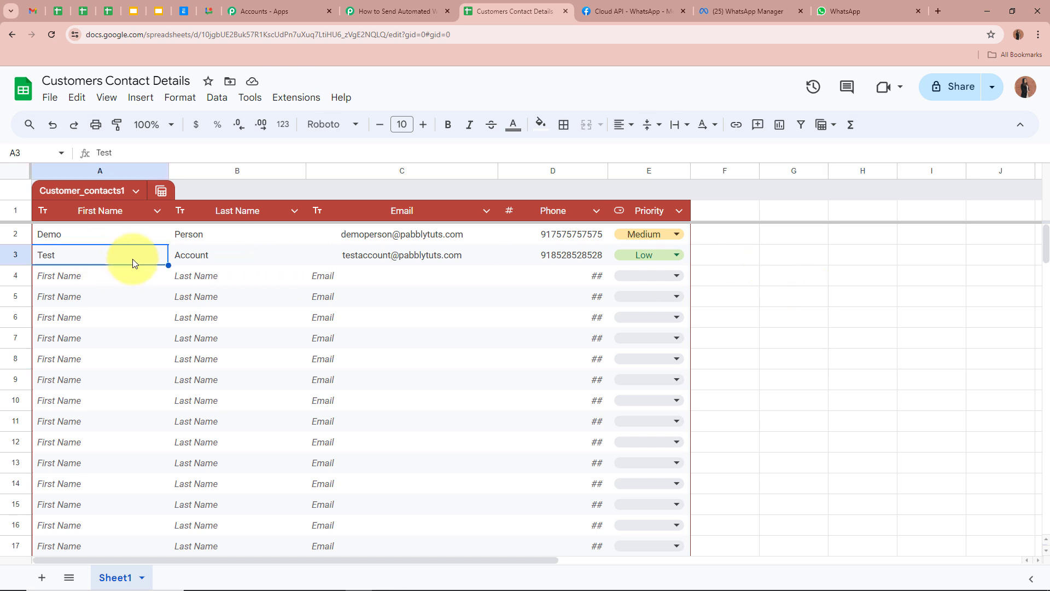
left_click(261, 253)
left_click(349, 254)
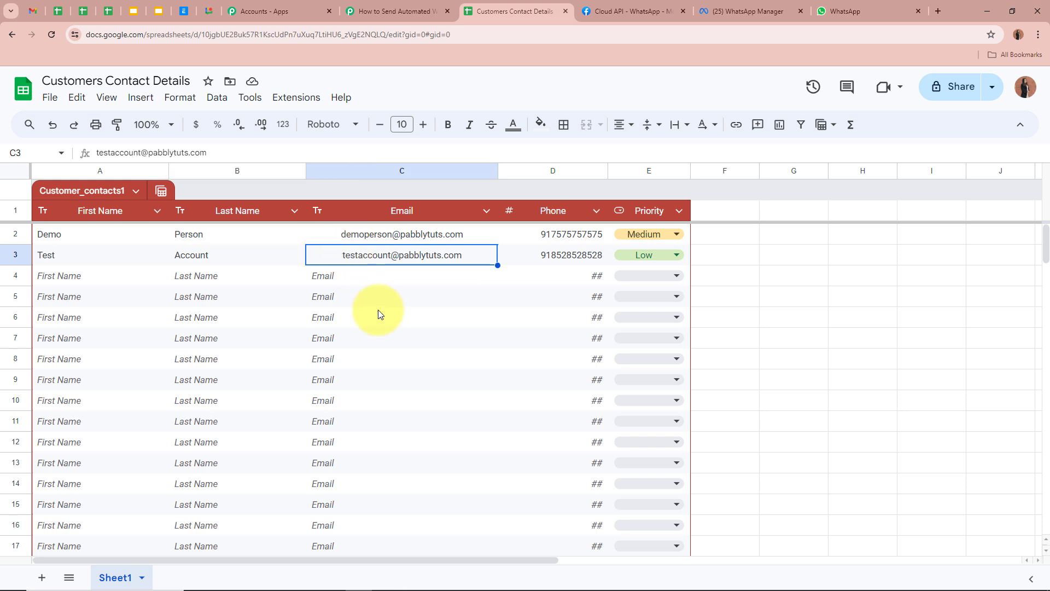
left_click(378, 309)
left_click(547, 255)
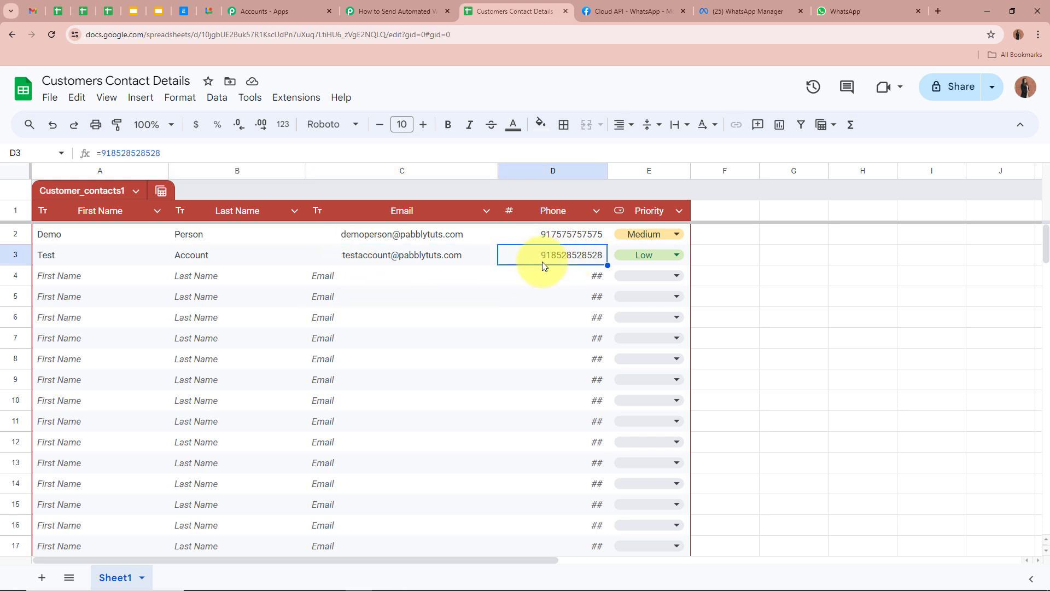
left_click(542, 302)
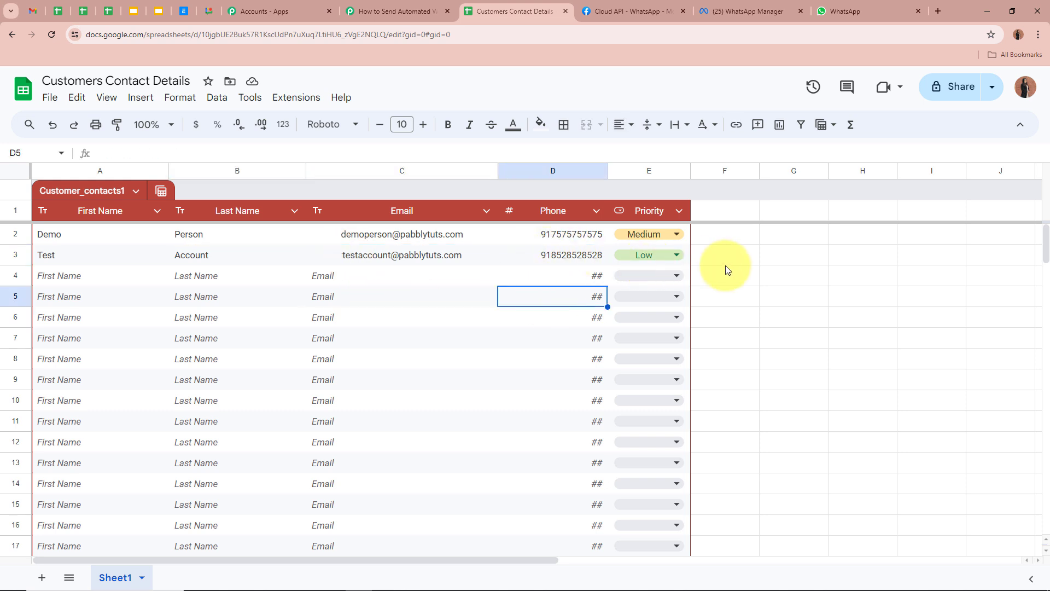
left_click(754, 274)
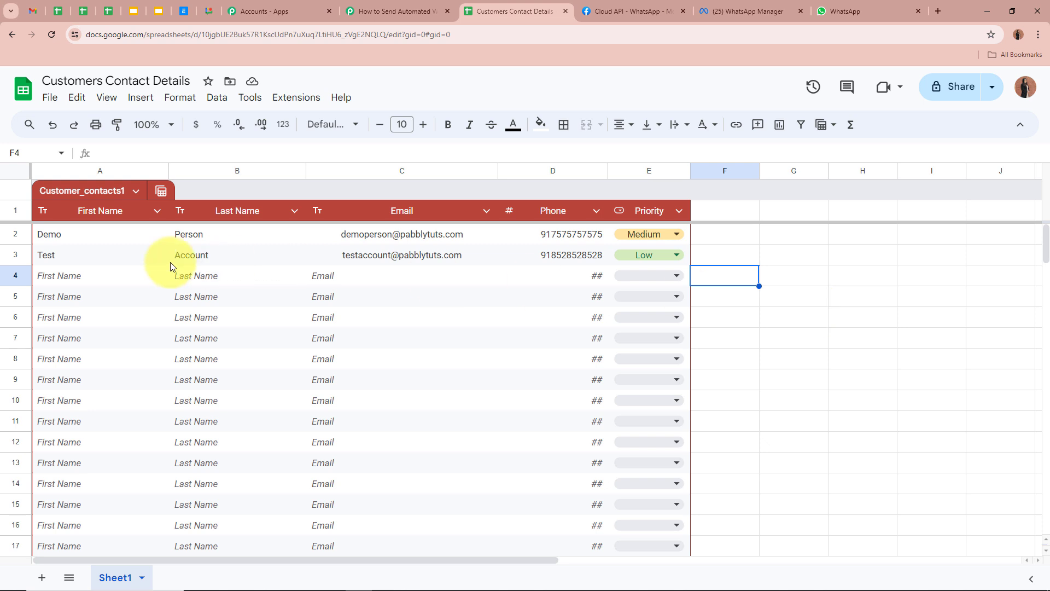
left_click(252, 257)
left_click(804, 295)
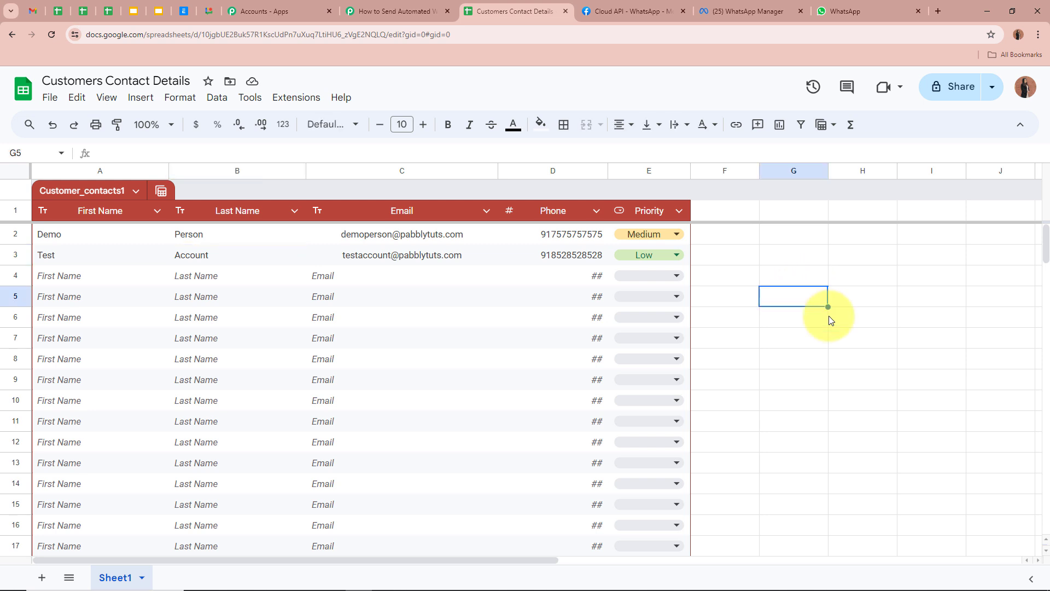
key("ctrl+9")
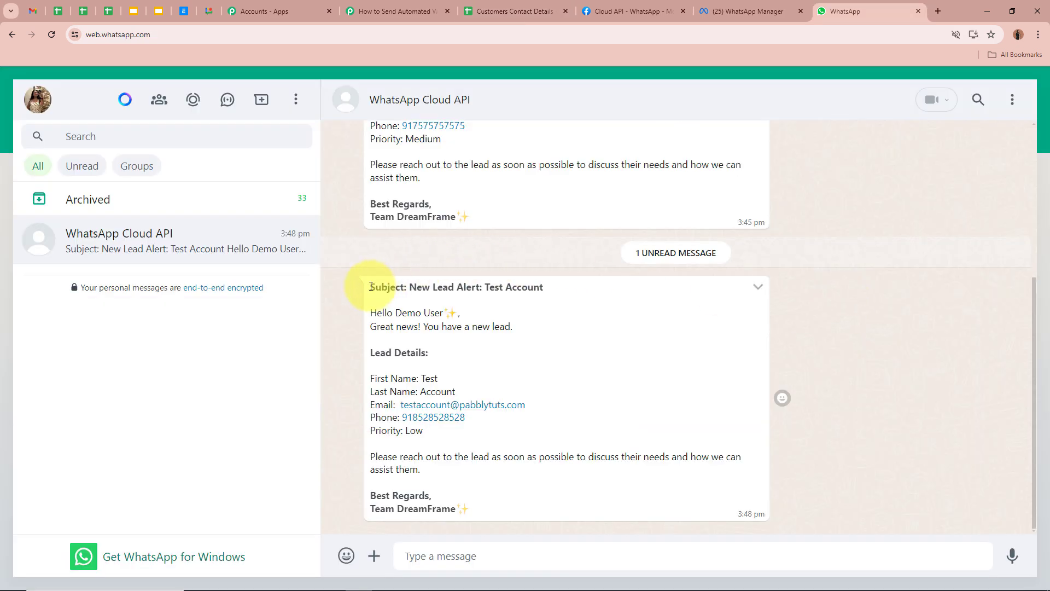
Step: Read the Test Account alert's subject, greeting, Great news line and Lead Details heading
left_click_drag(371, 287, 539, 284)
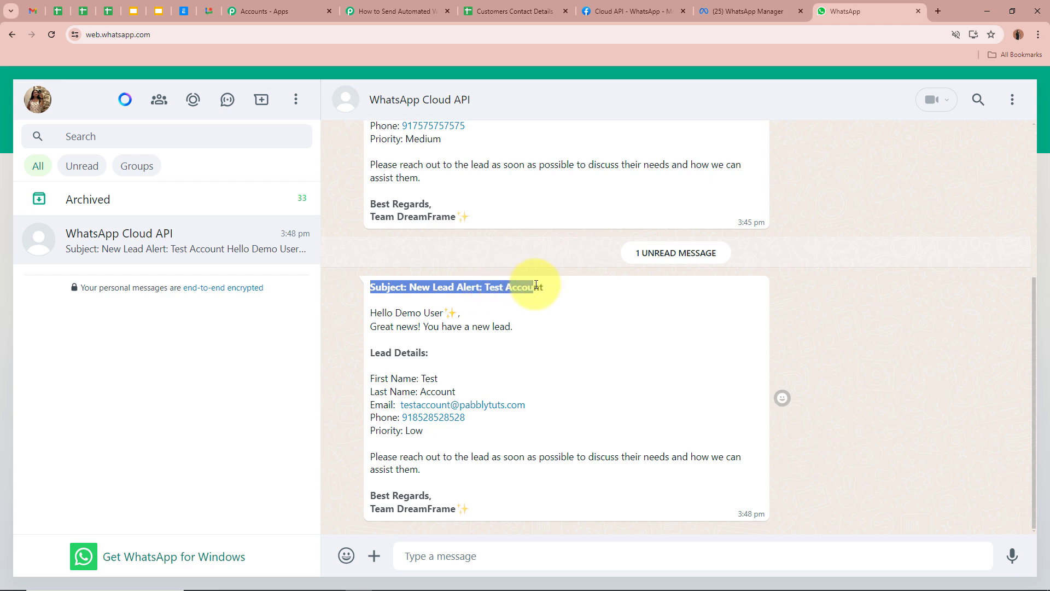
left_click(538, 284)
left_click_drag(370, 315, 468, 312)
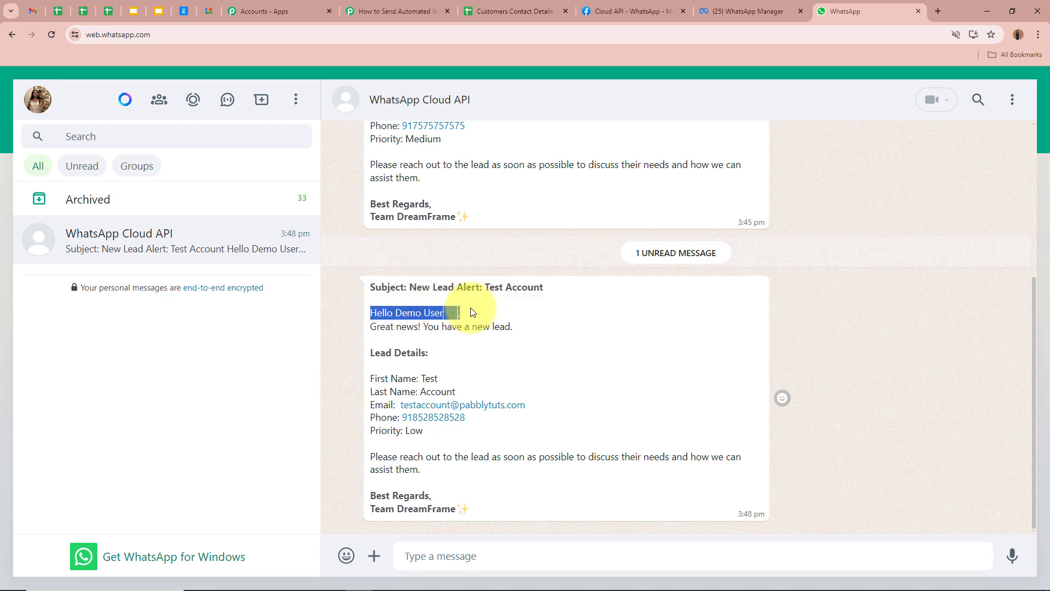
left_click_drag(371, 327, 518, 327)
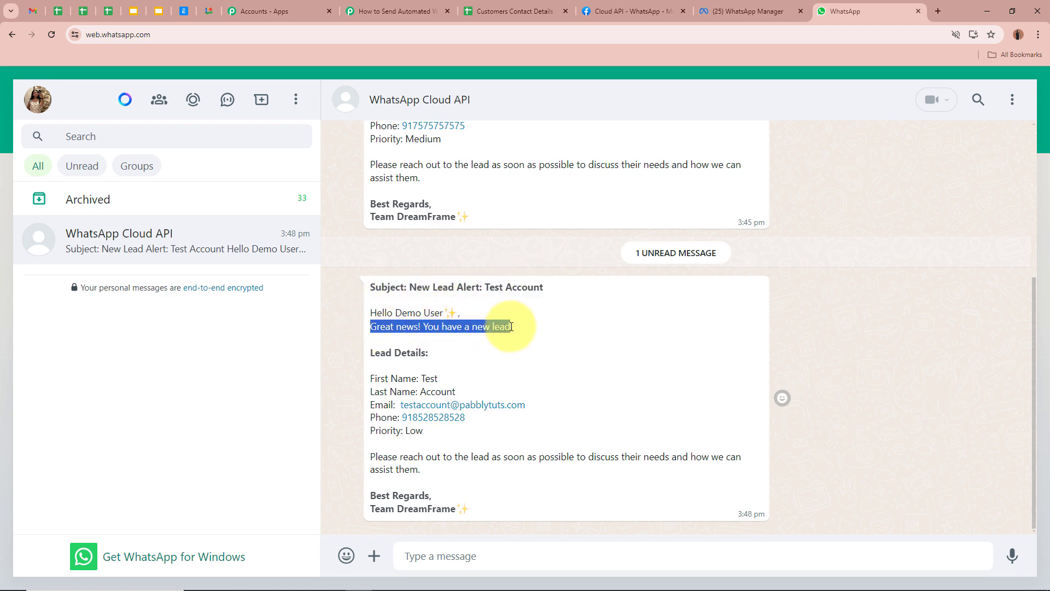
left_click_drag(365, 354, 428, 354)
left_click(381, 376)
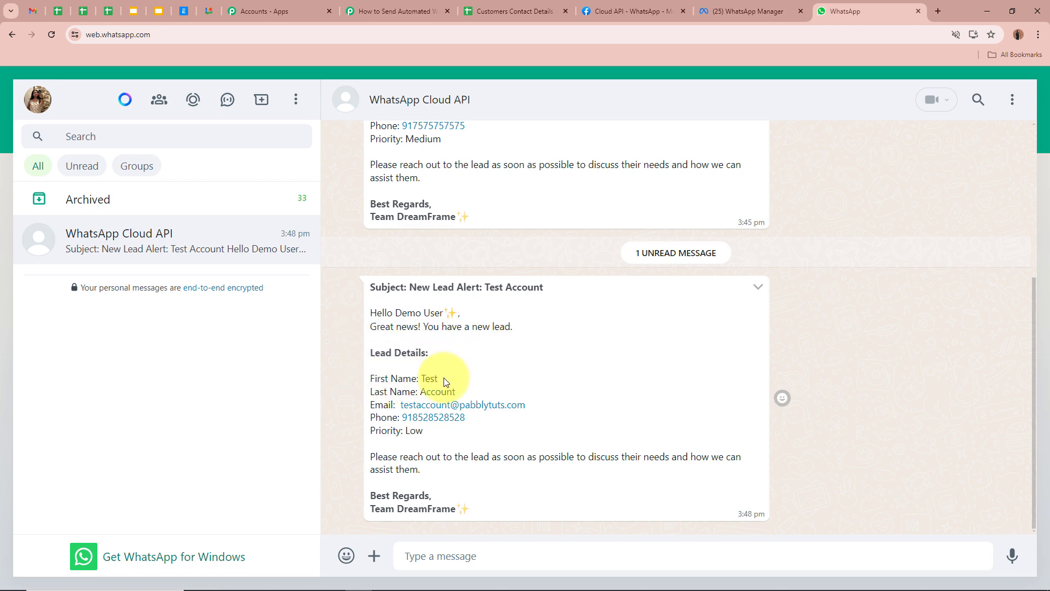
Step: Verify the alert's Email, Phone and Priority: Low lines plus the closing and sign-off
left_click_drag(371, 405, 579, 408)
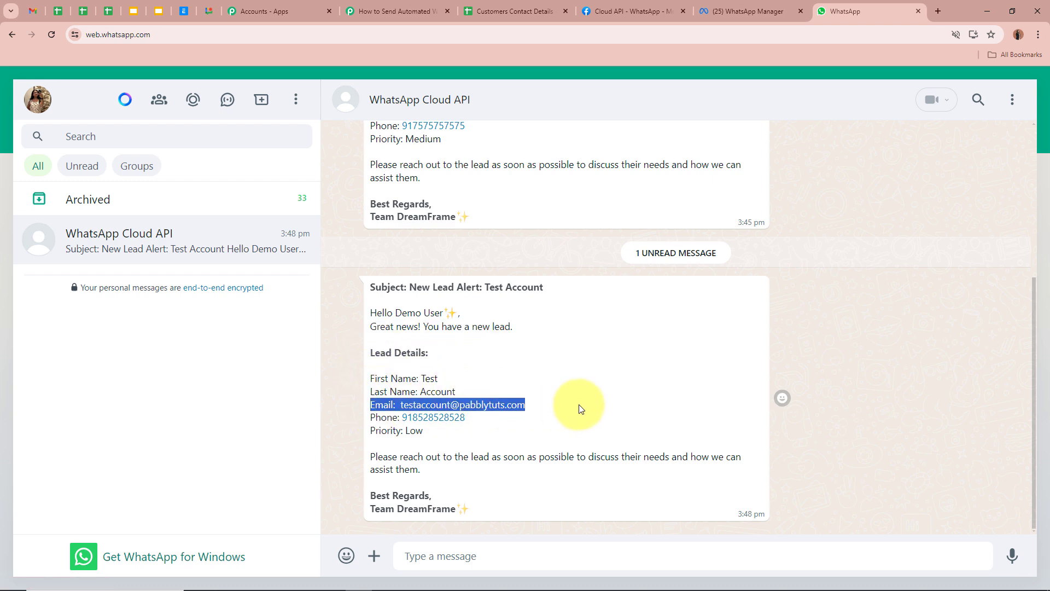
left_click(539, 408)
left_click_drag(370, 418, 510, 422)
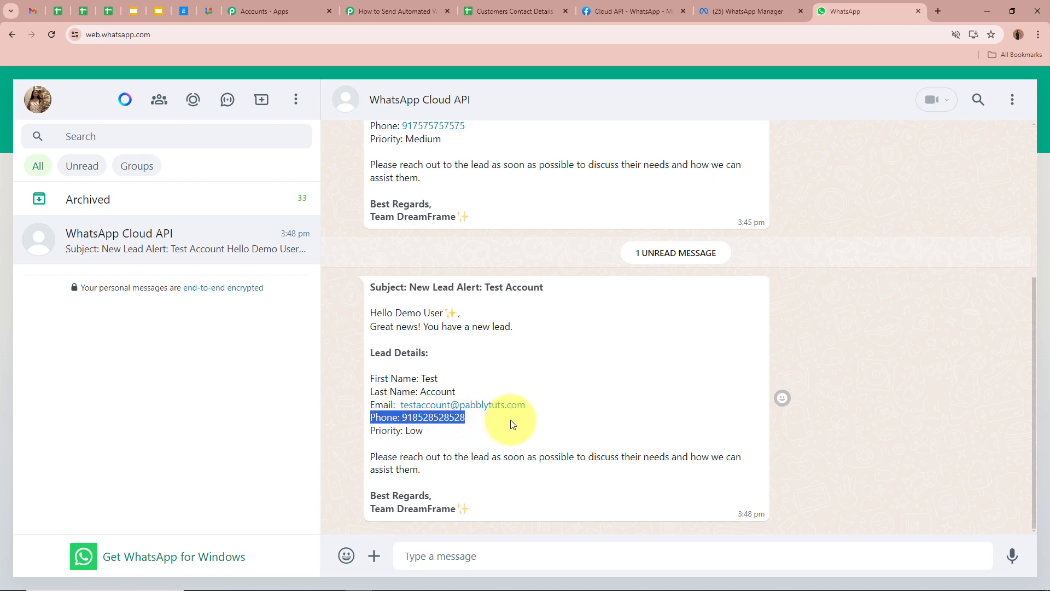
left_click(417, 418)
left_click_drag(369, 430, 459, 439)
left_click(445, 438)
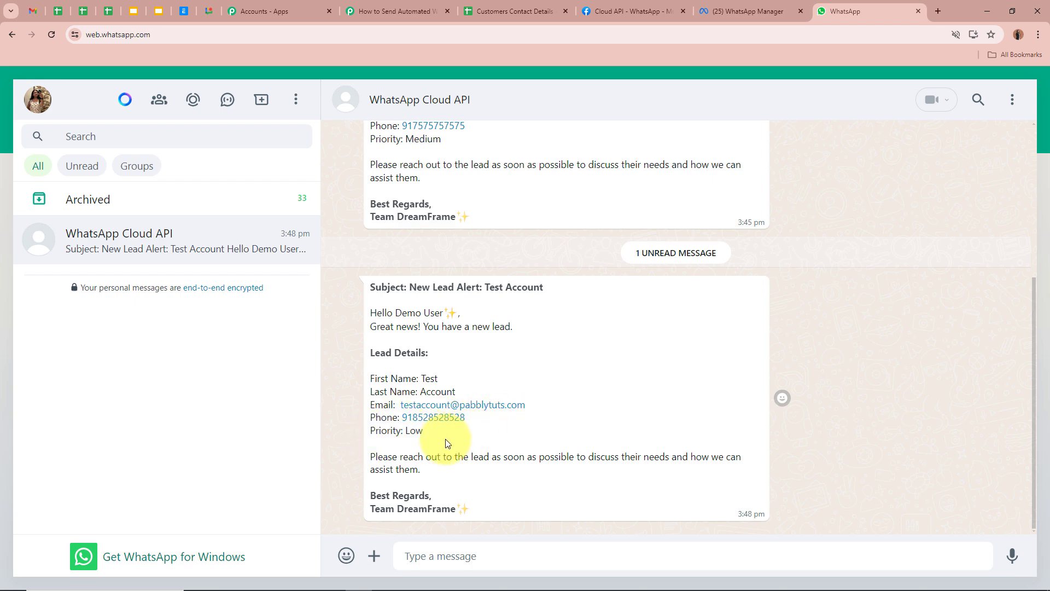
left_click_drag(368, 454, 433, 485)
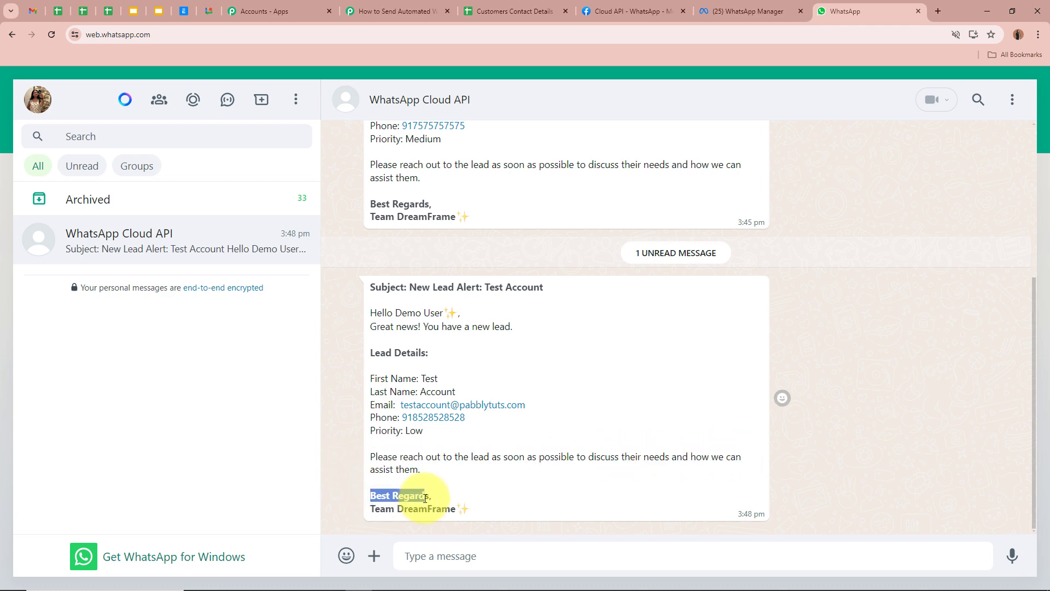
left_click_drag(368, 504, 487, 515)
left_click(541, 460)
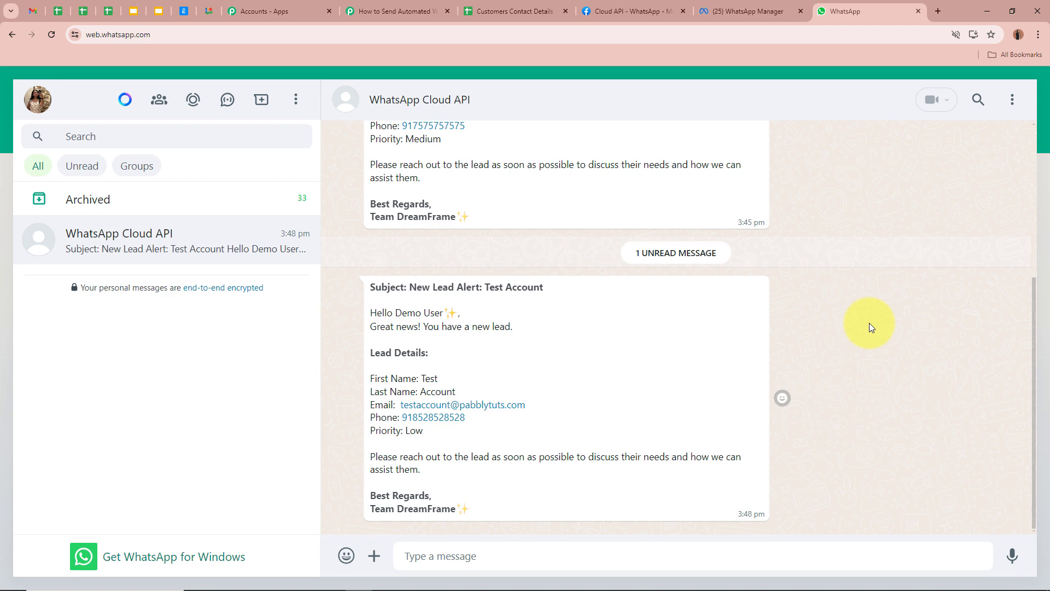
left_click(389, 11)
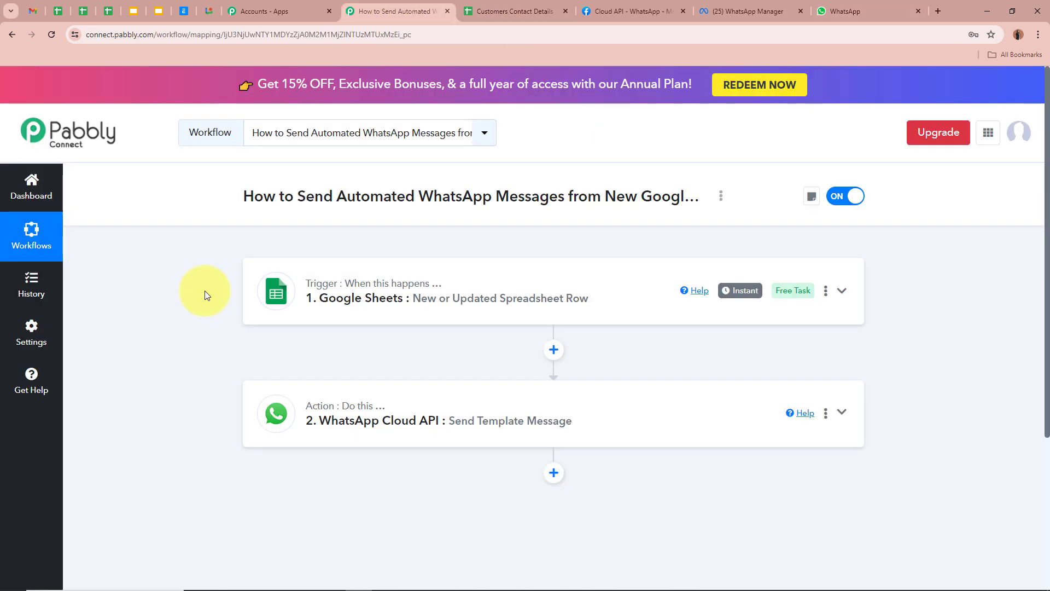